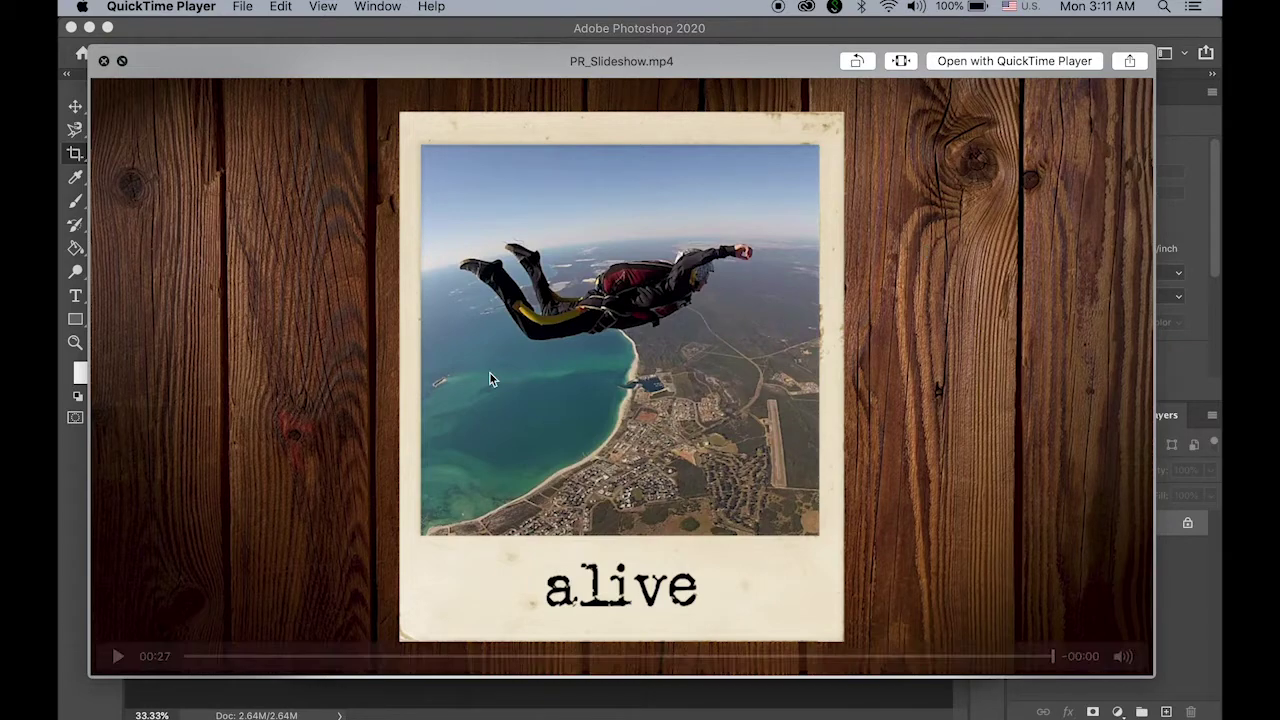
Replay the PR_Slideshow.mp4 preview from the start.
click(116, 659)
click(116, 659)
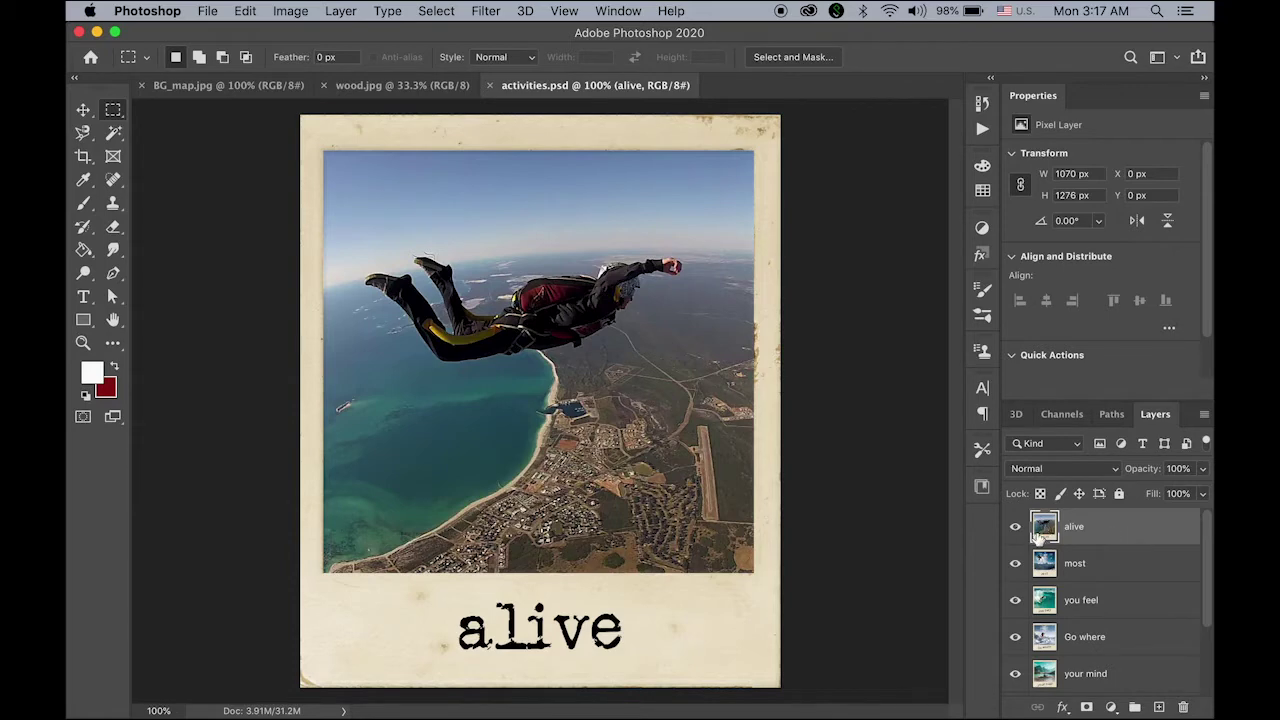
drag(1020, 528, 1013, 678)
click(1014, 677)
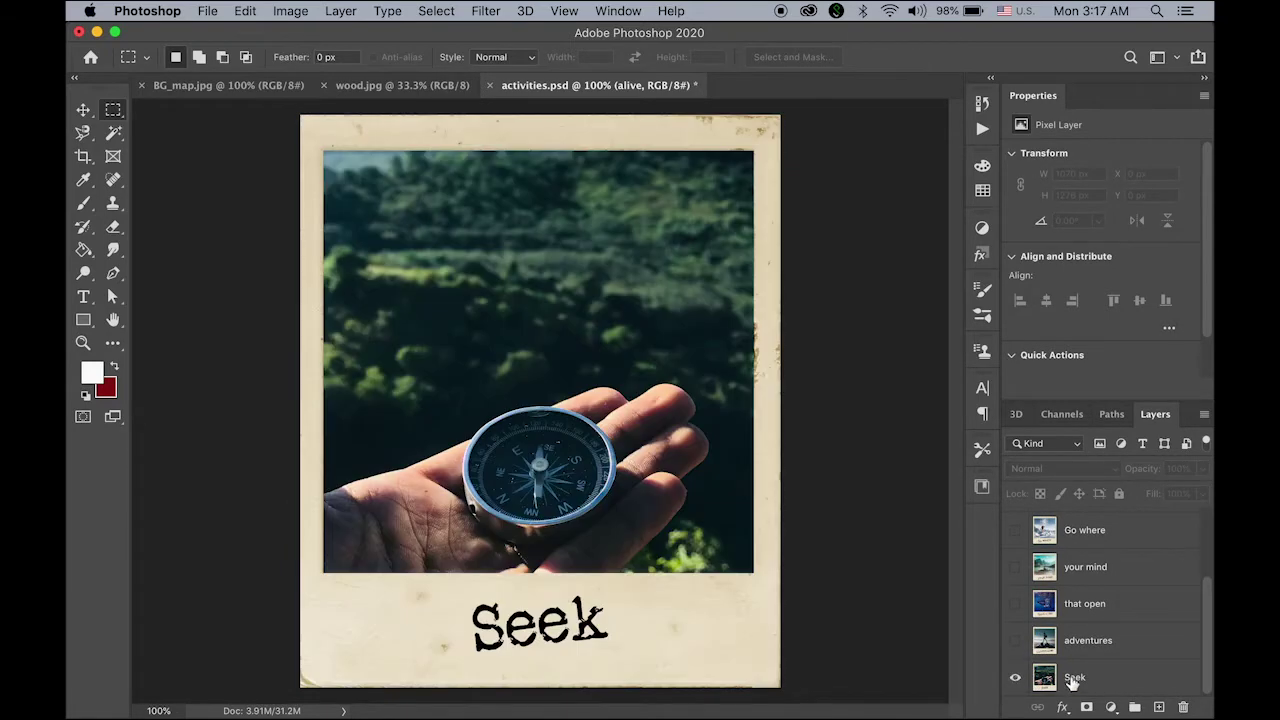
click(1015, 640)
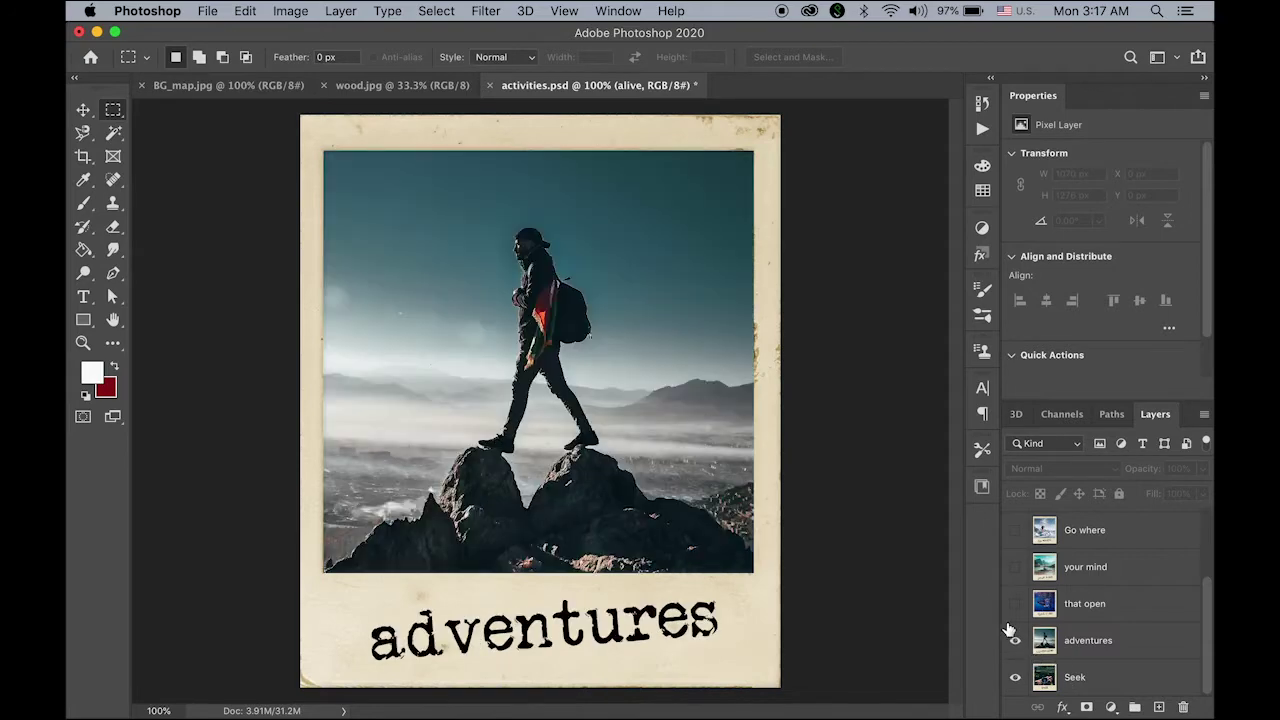
click(1015, 604)
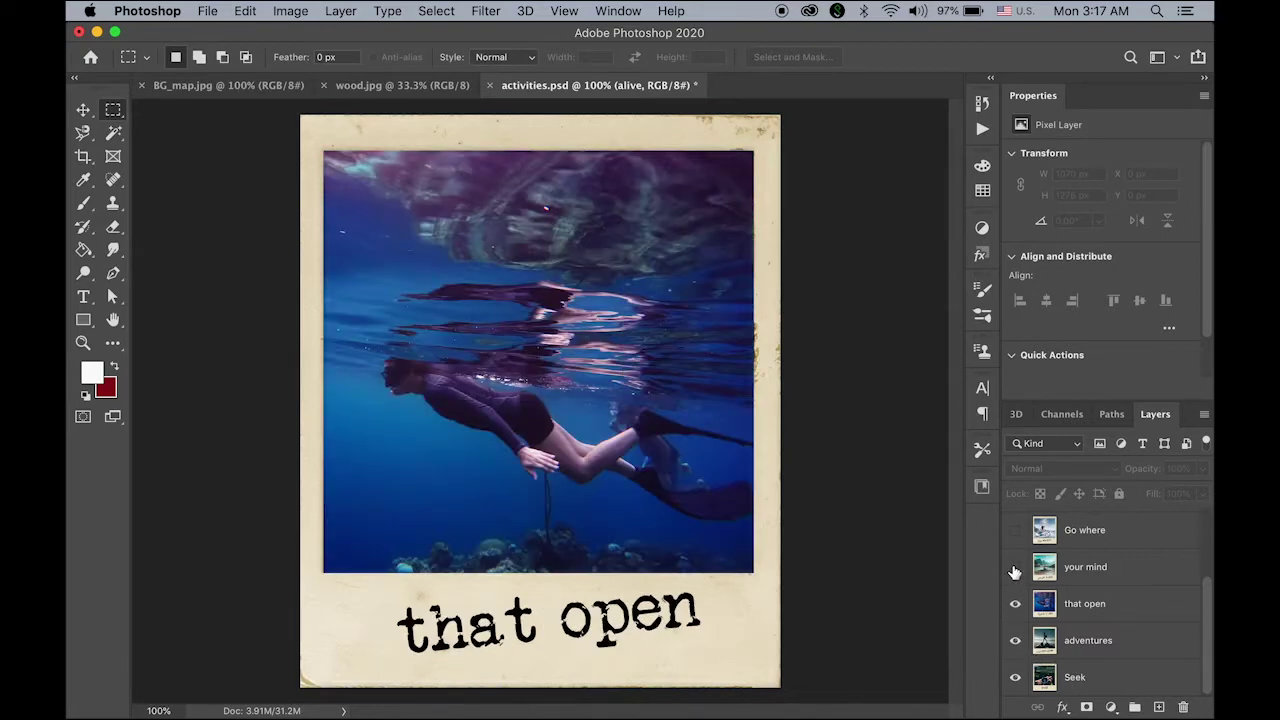
click(1015, 567)
click(1014, 531)
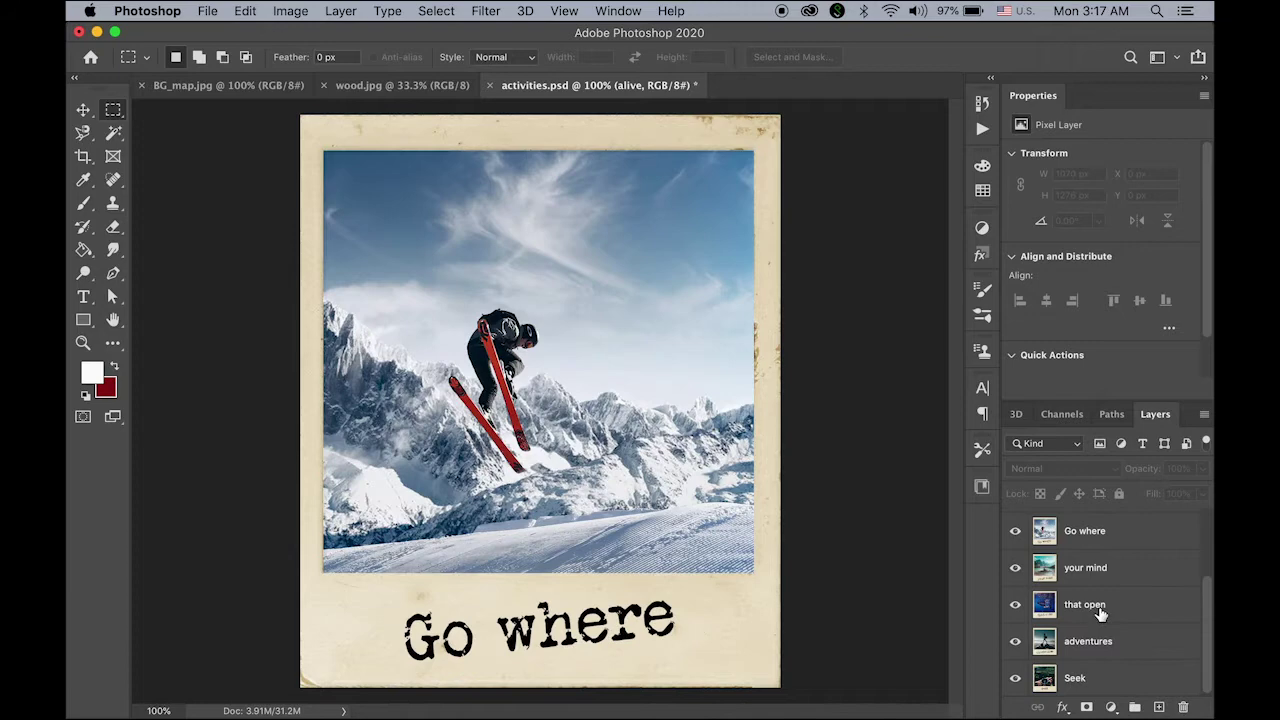
scroll(1105, 600, up, 1)
scroll(1105, 600, up, 2)
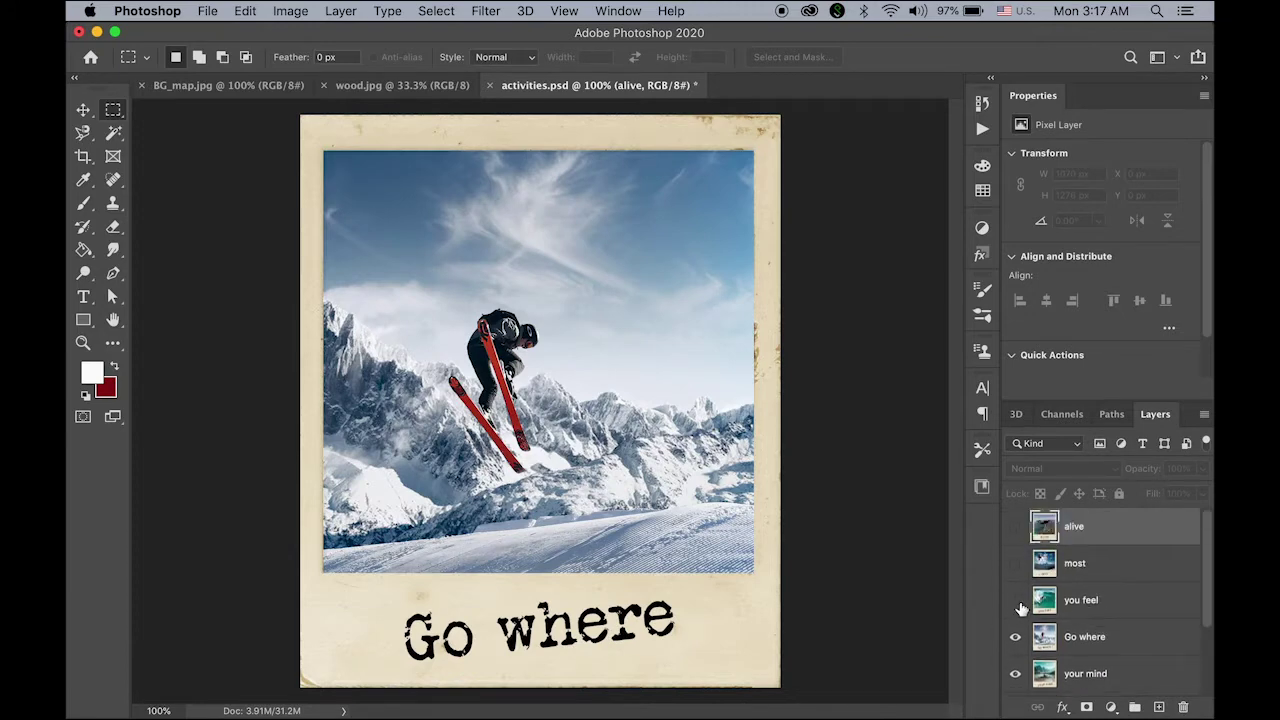
click(1015, 600)
click(1015, 563)
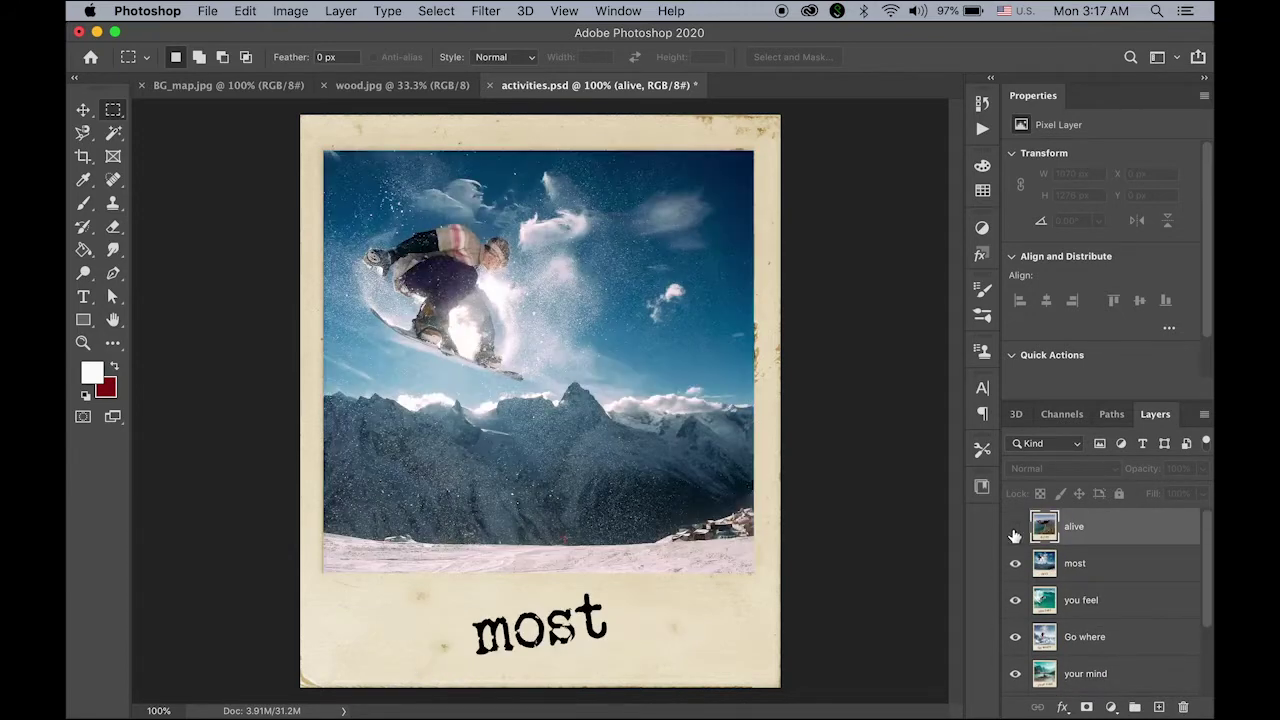
click(1015, 527)
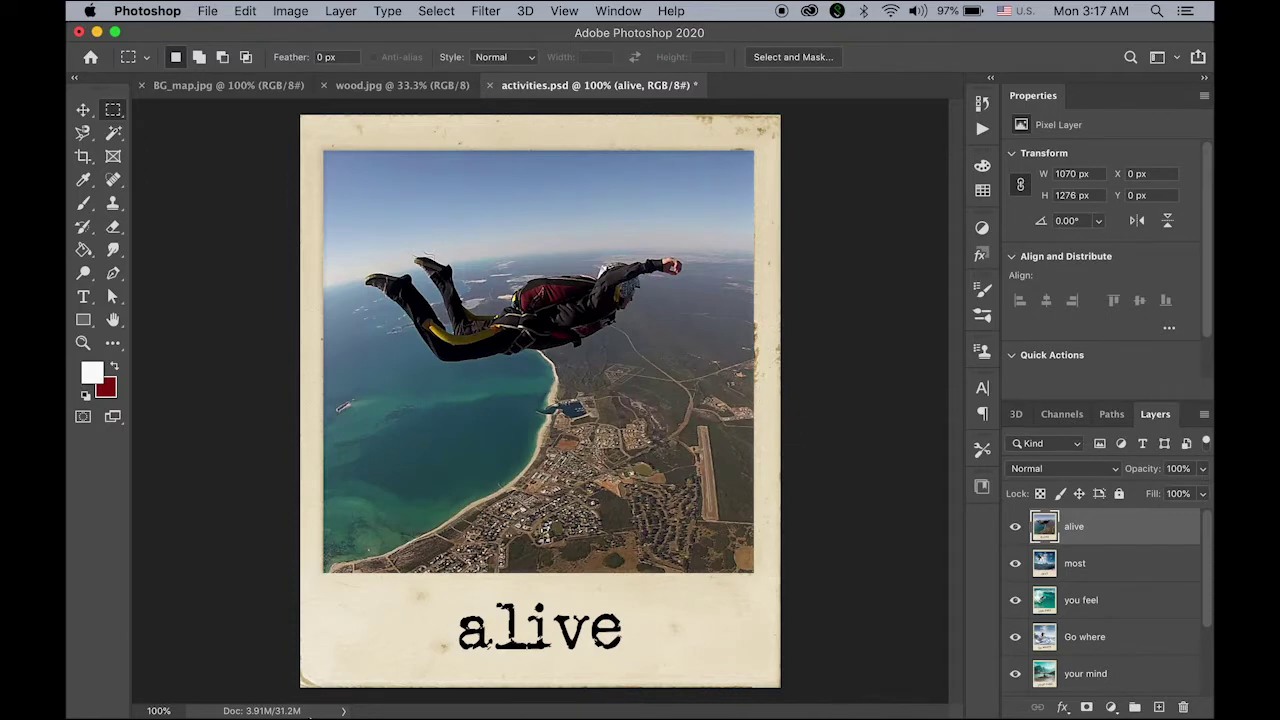
Create a new project named Slideshow, overwriting the existing one in PR_Slideshow.
mouse_move(295, 712)
click(560, 700)
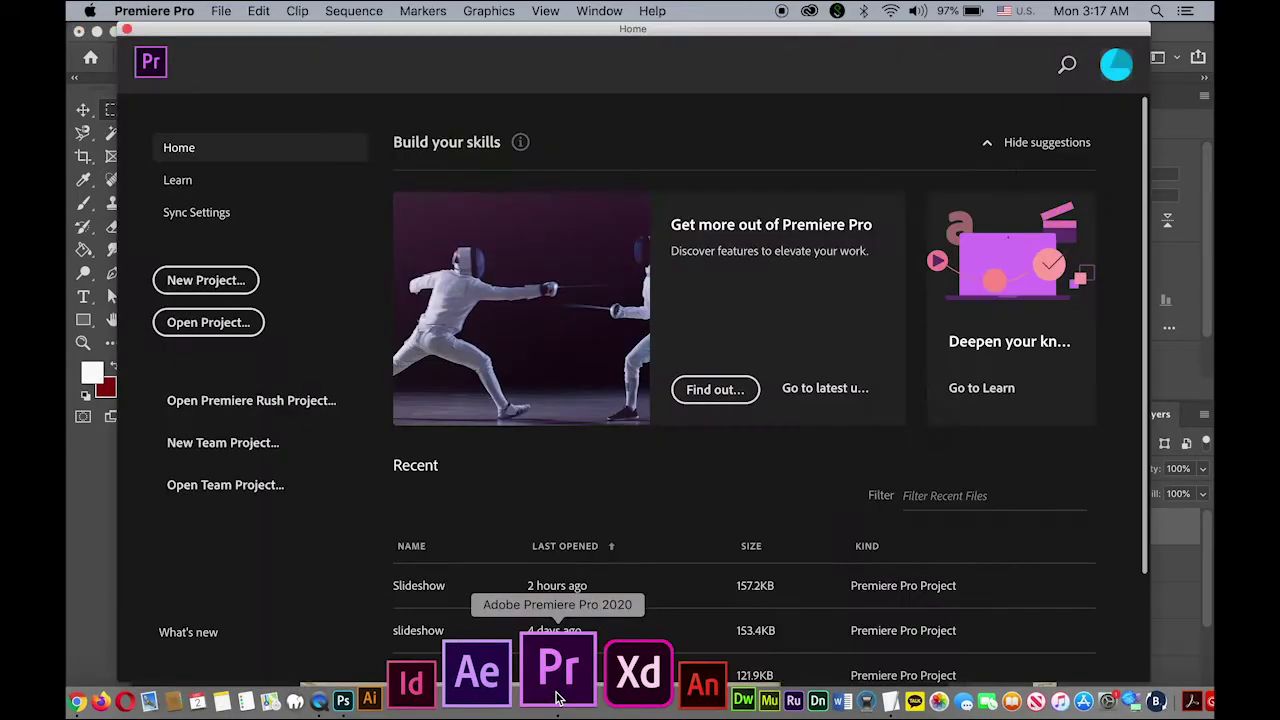
click(213, 282)
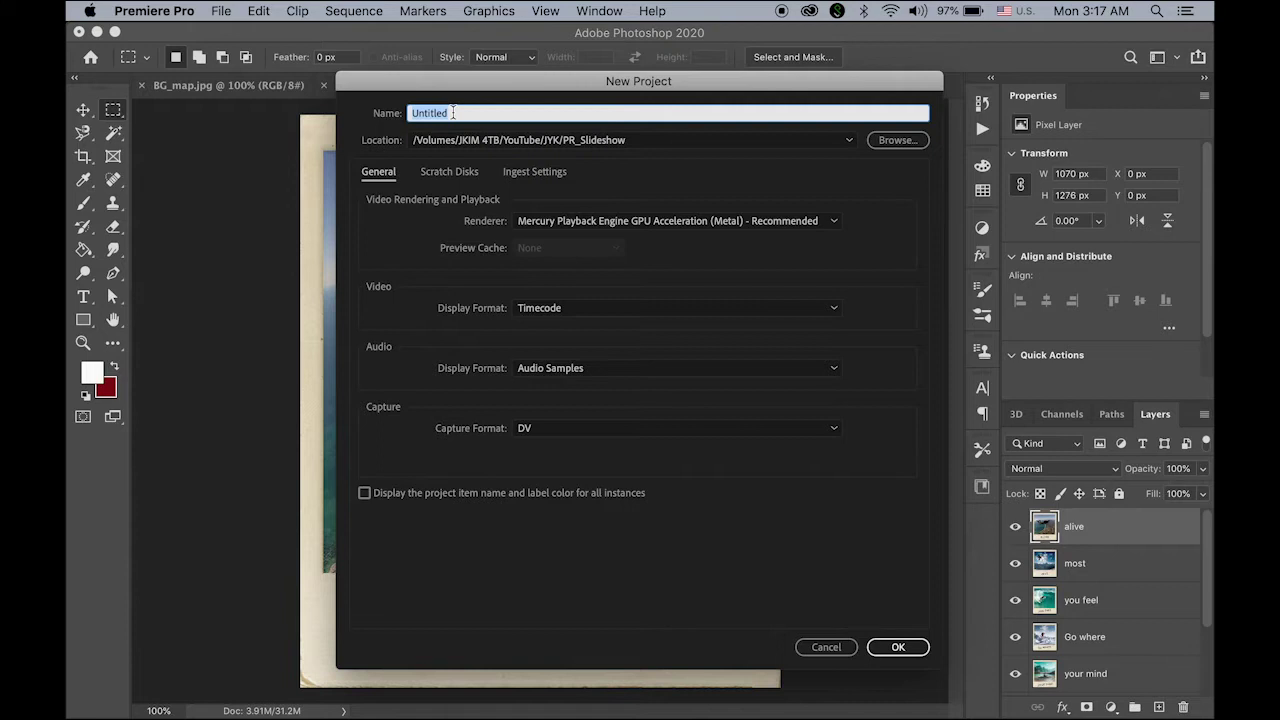
text(Slideshow)
click(900, 647)
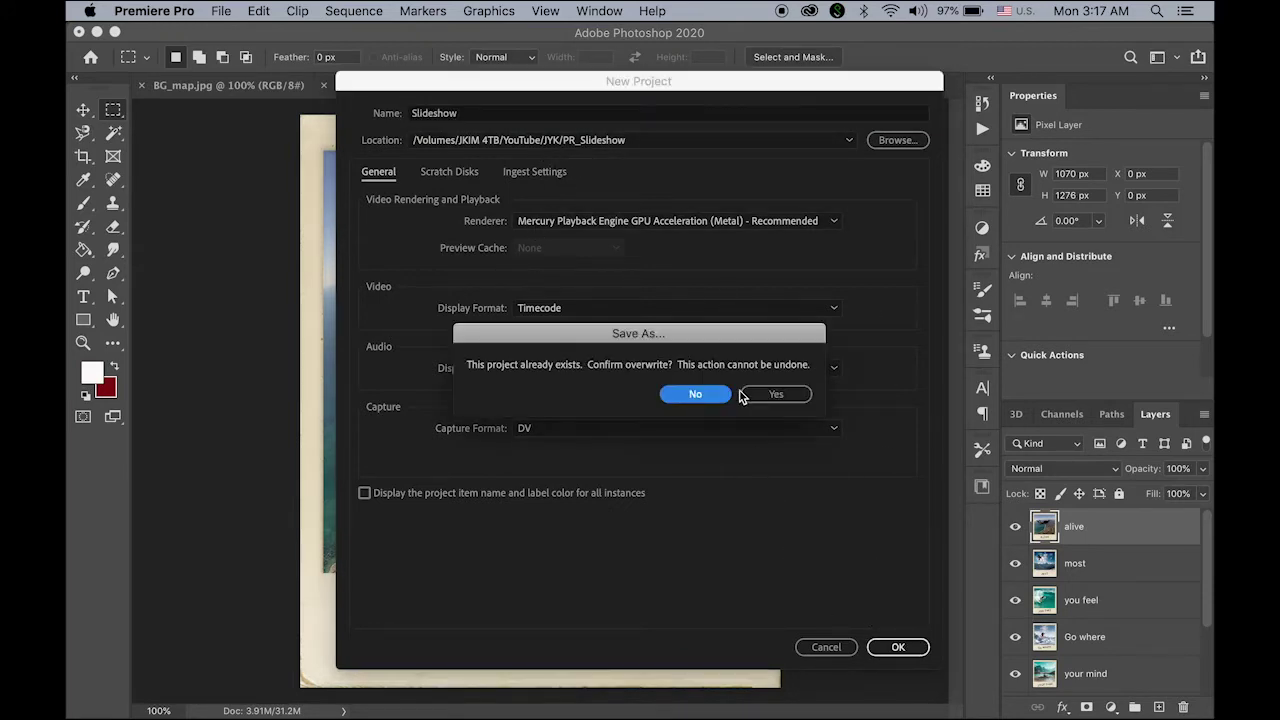
click(793, 400)
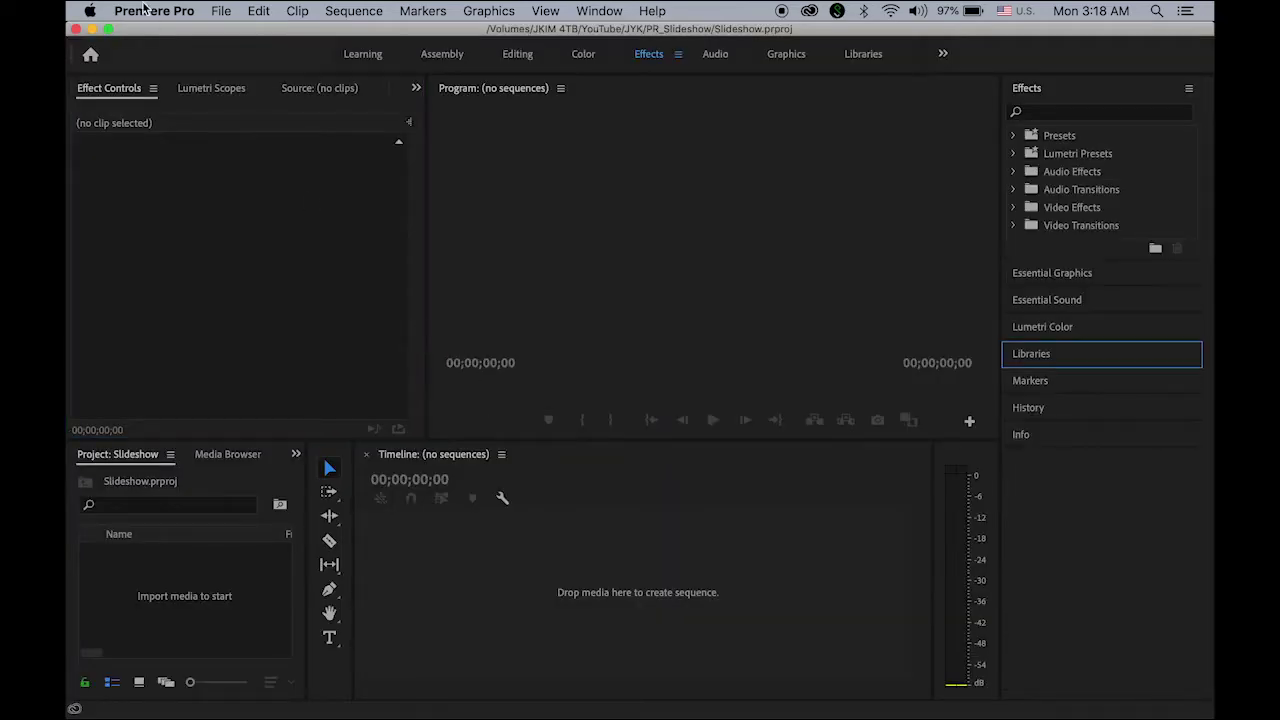
Import wood.jpg and drag it into the Timeline to create the wood sequence.
click(222, 10)
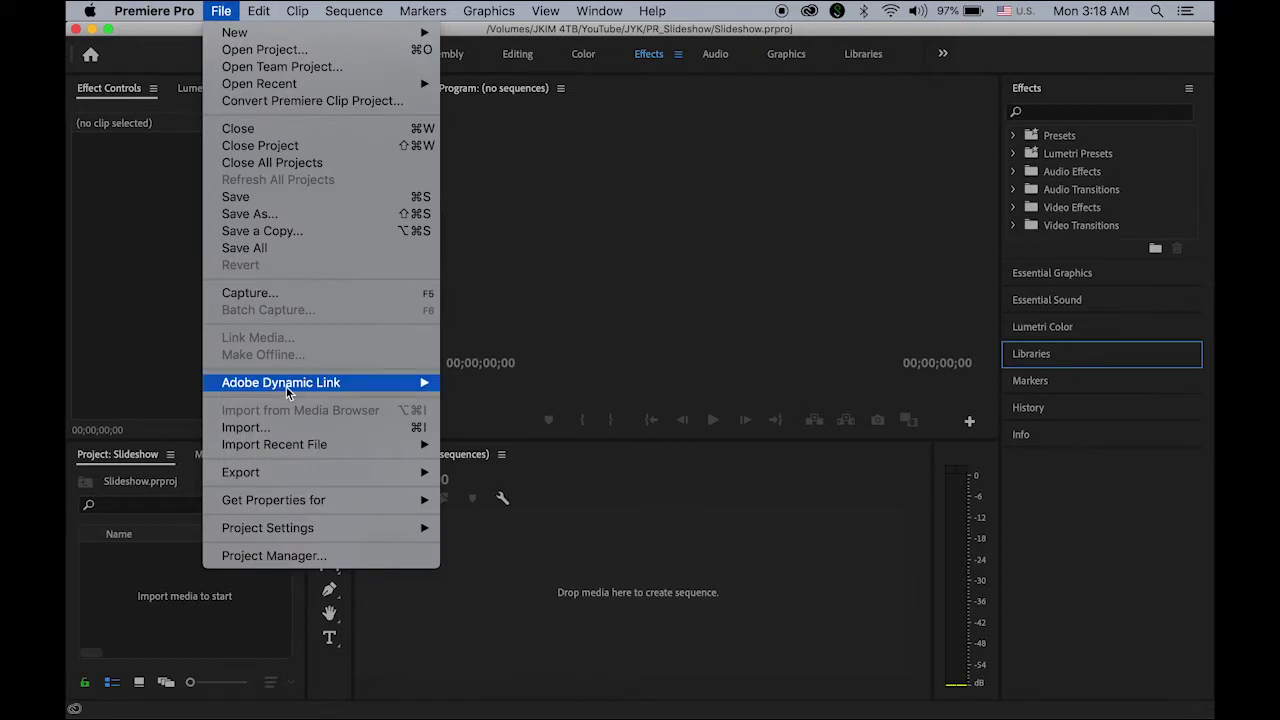
click(286, 428)
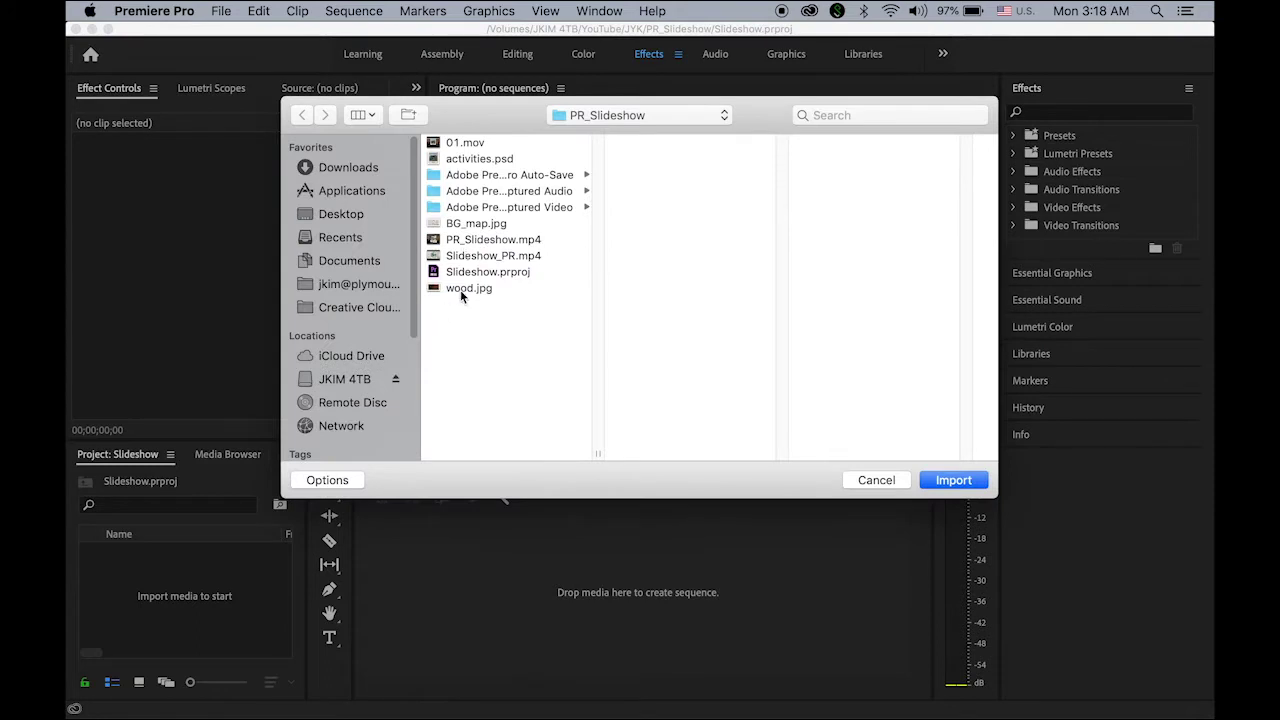
click(467, 288)
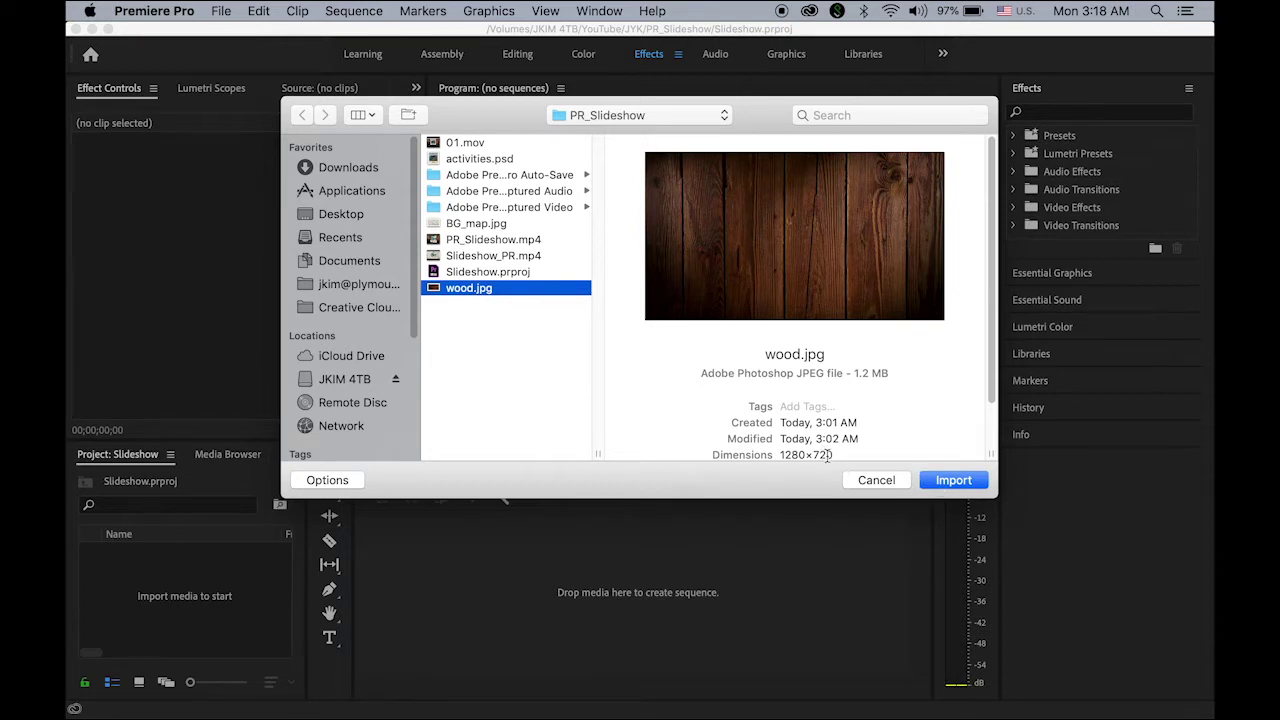
click(960, 482)
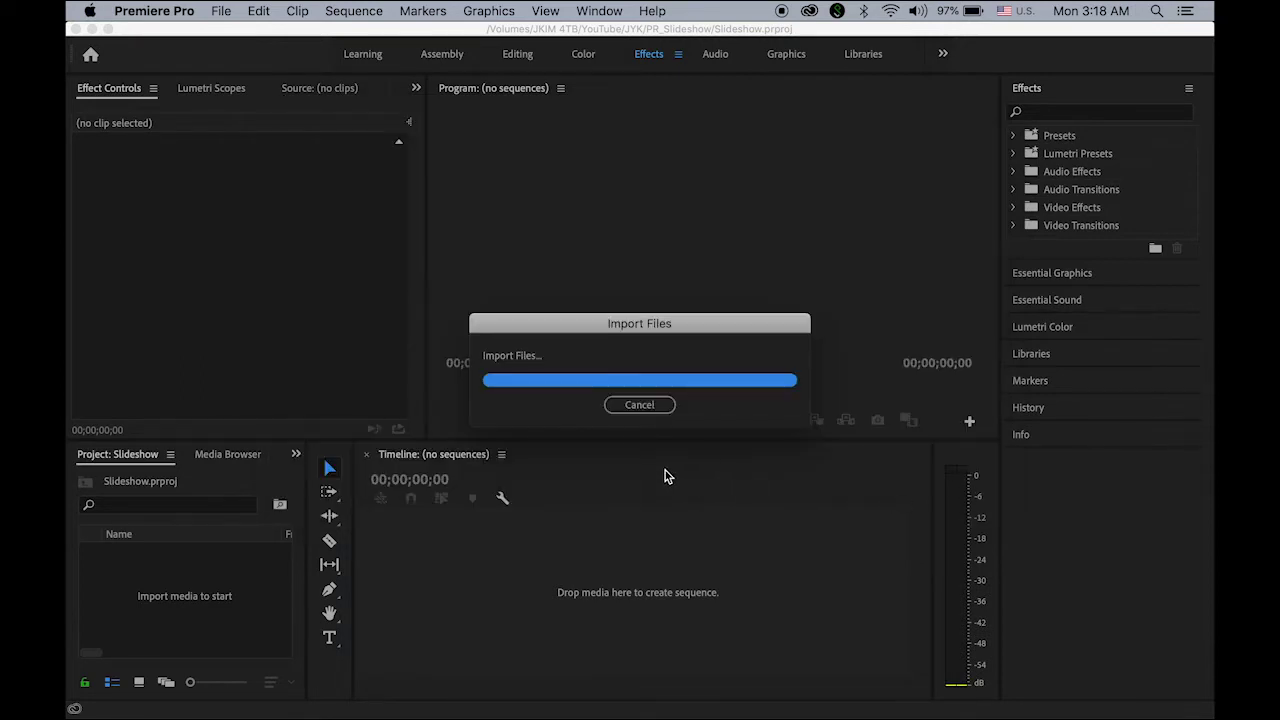
drag(92, 552, 417, 546)
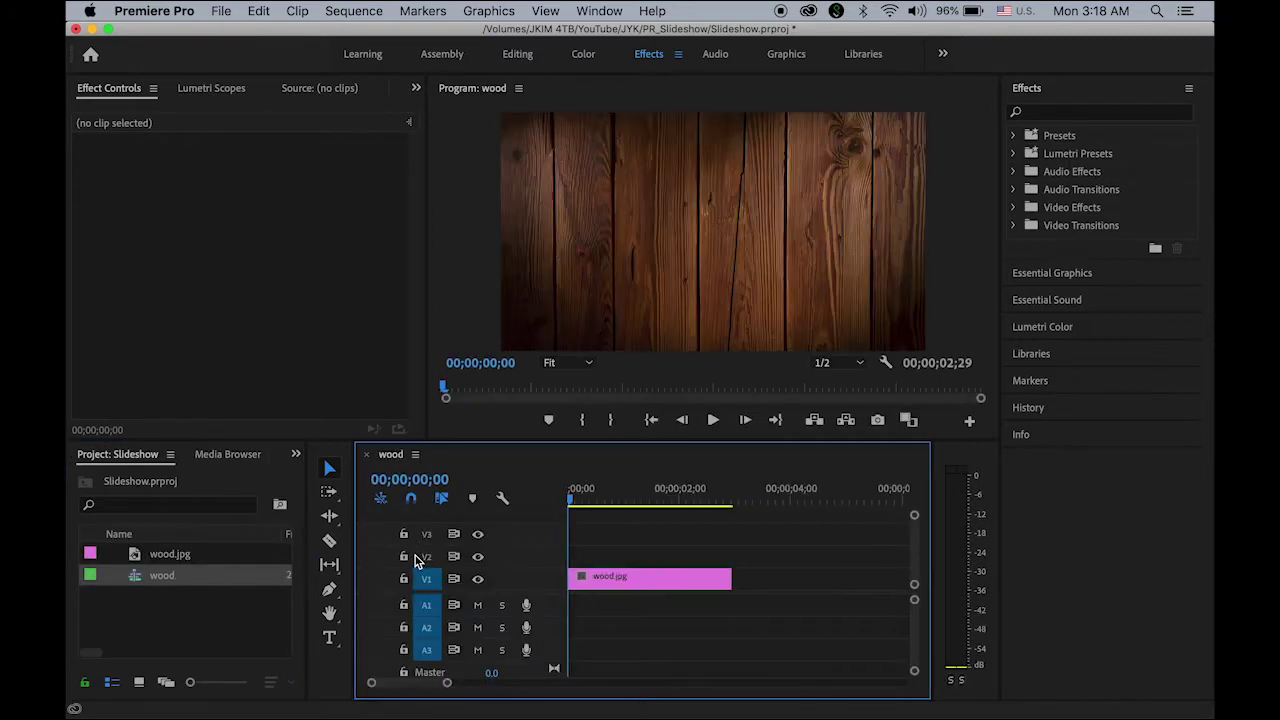
Import activities.psd with Import As set to Individual Layers.
click(221, 10)
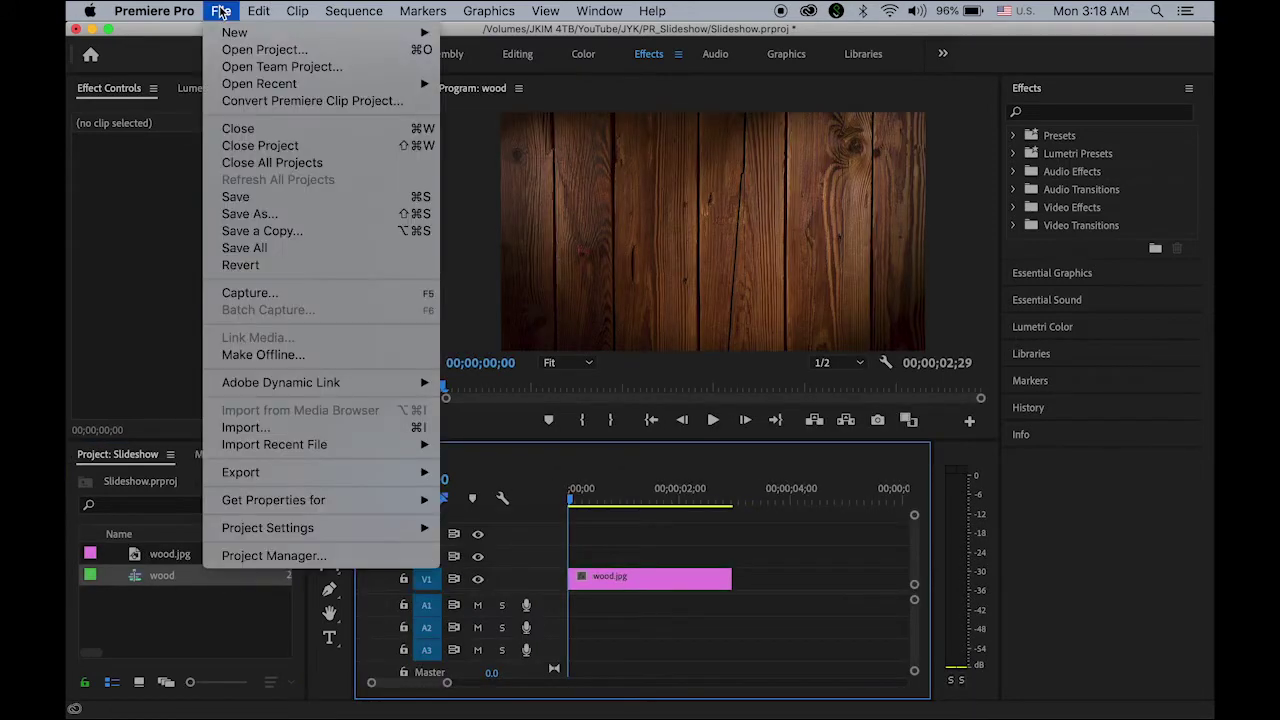
click(329, 429)
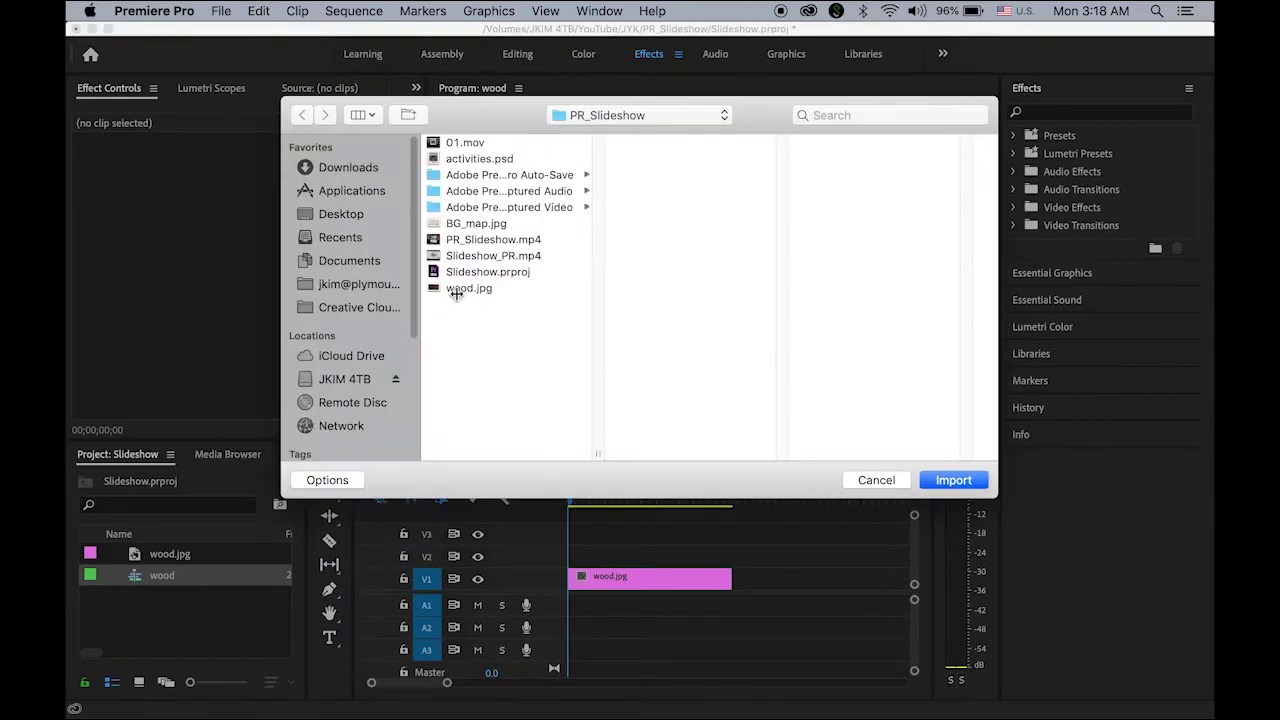
click(440, 158)
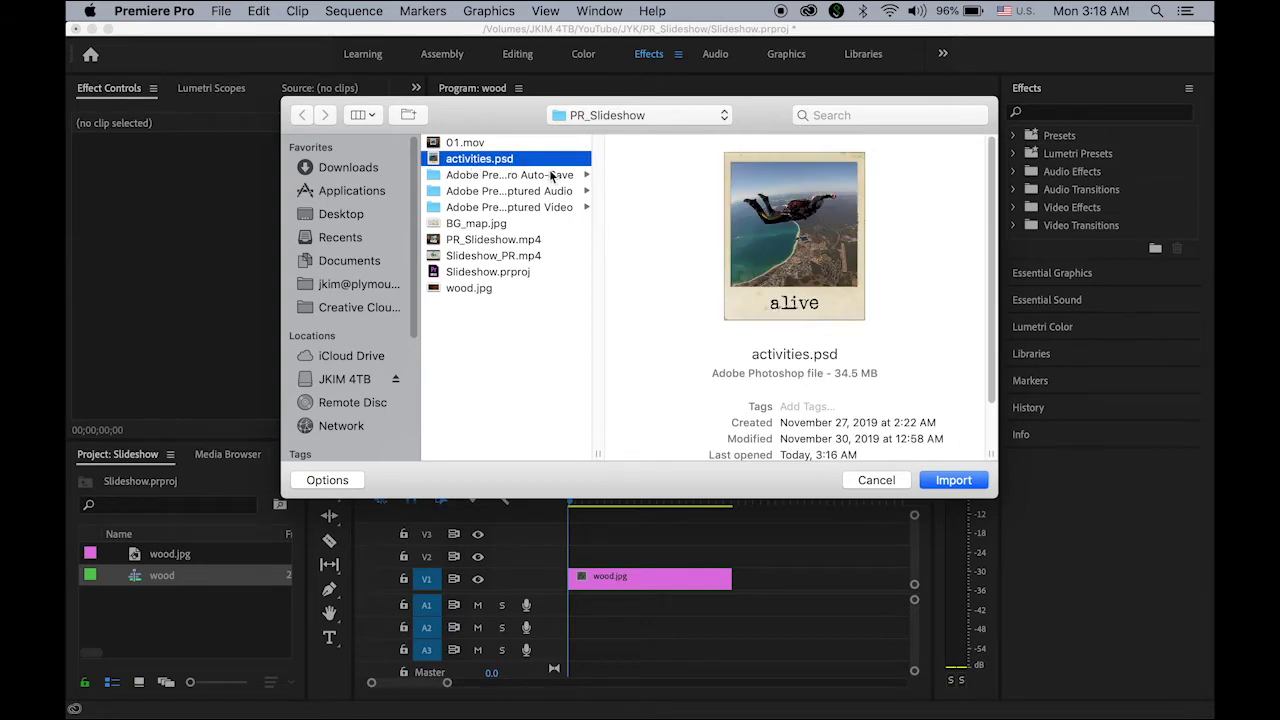
click(955, 481)
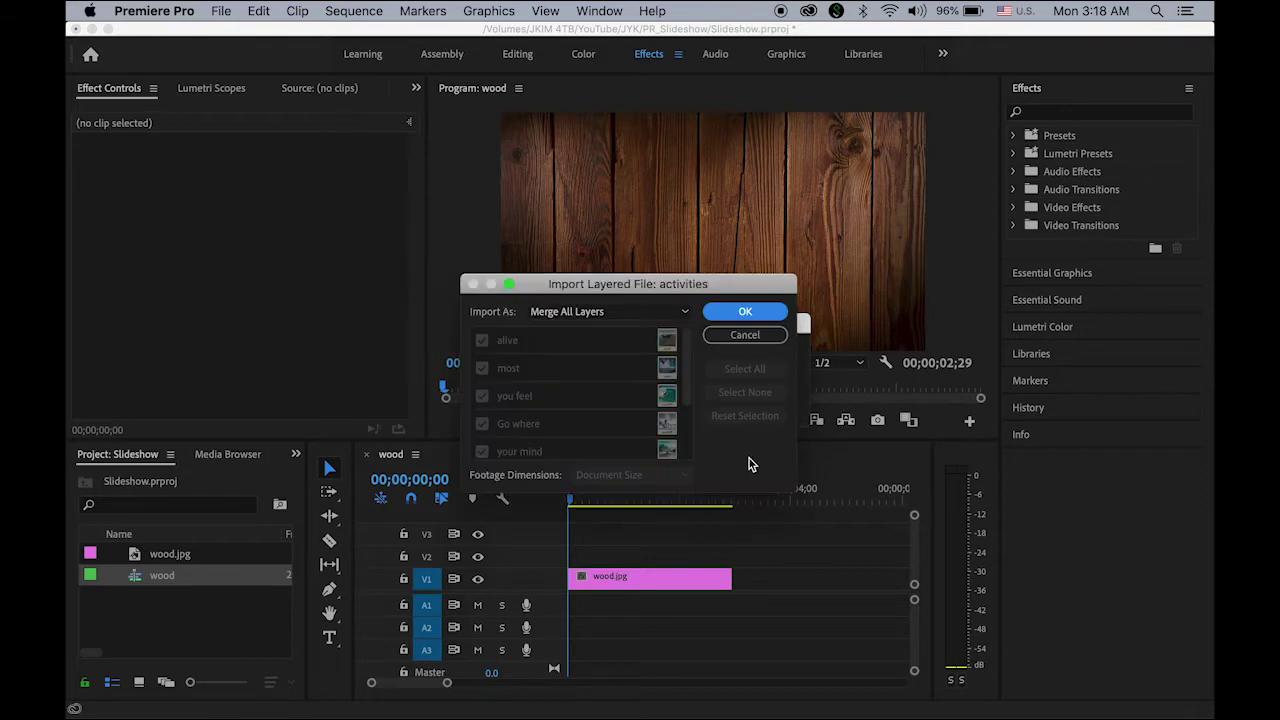
click(632, 312)
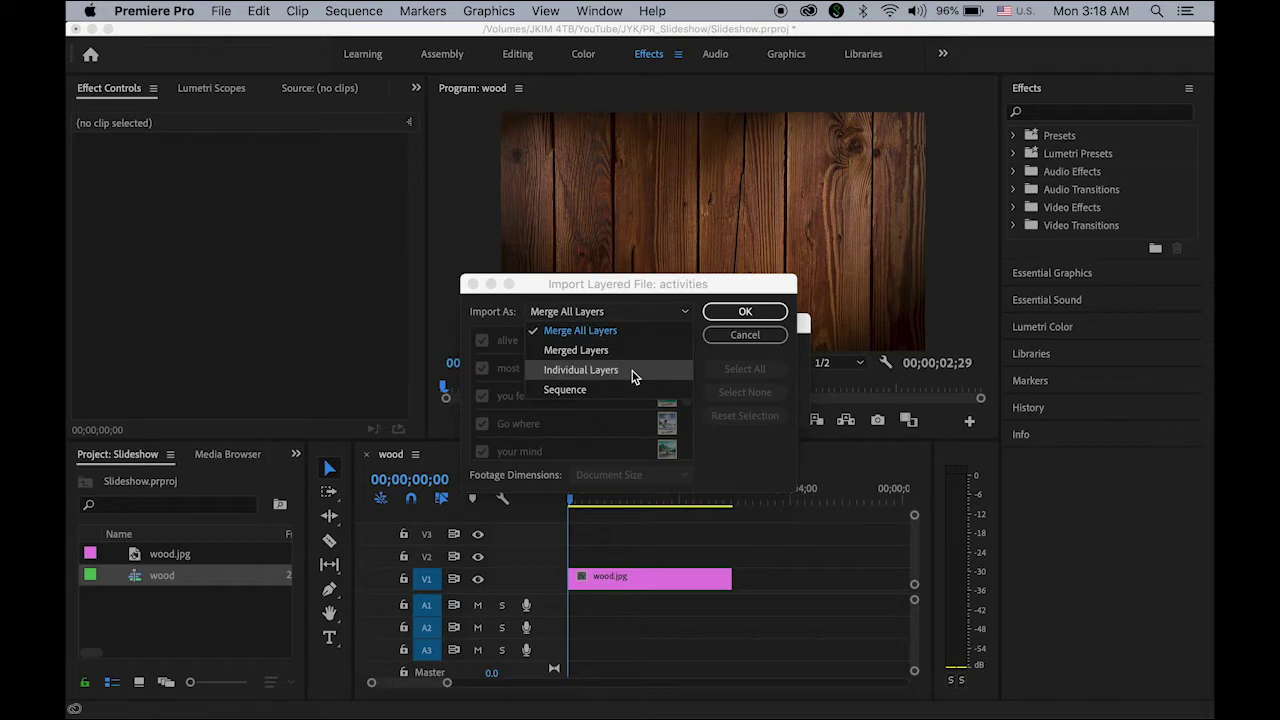
click(632, 370)
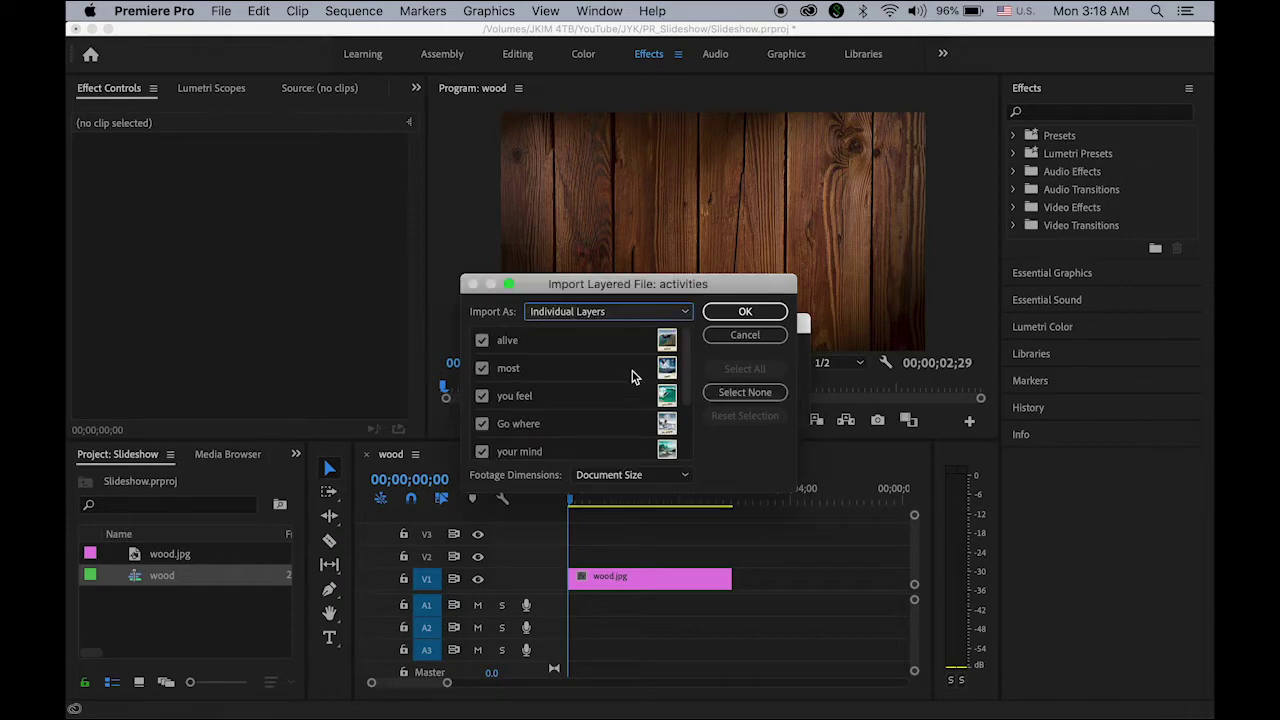
click(745, 312)
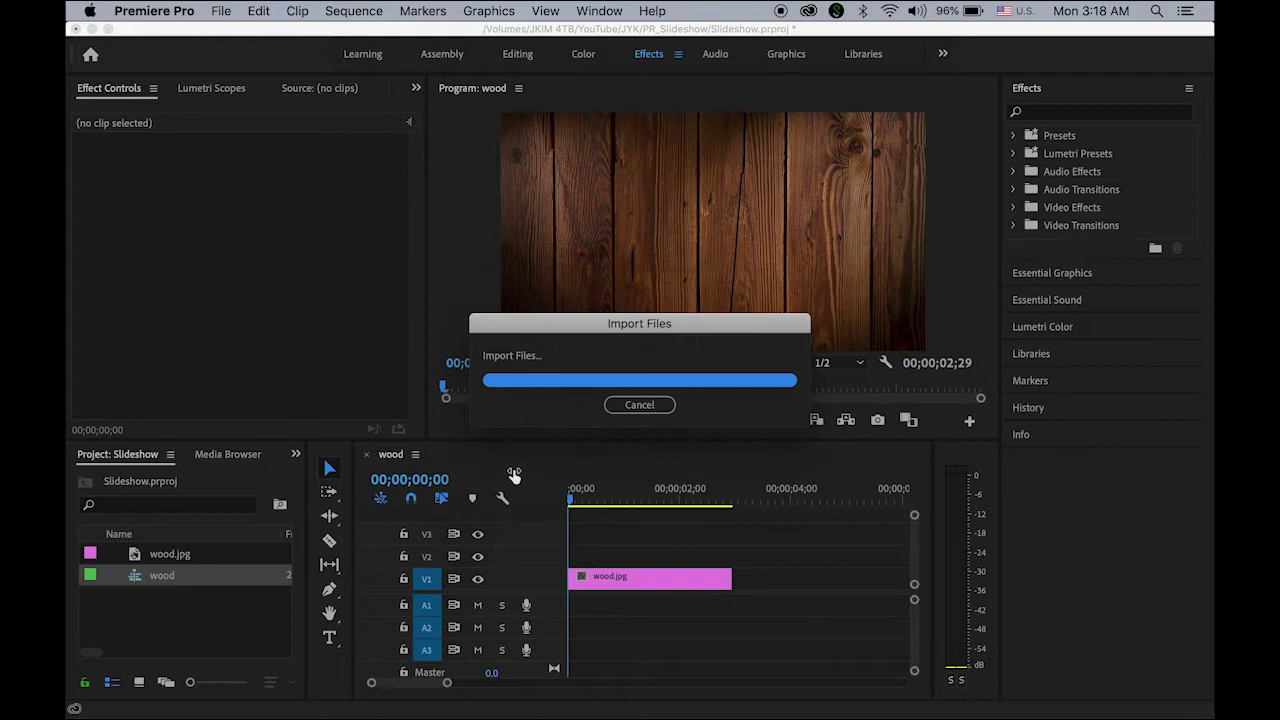
Place the Seek, adventures and that open cards back to back on V2 above wood.jpg.
click(114, 557)
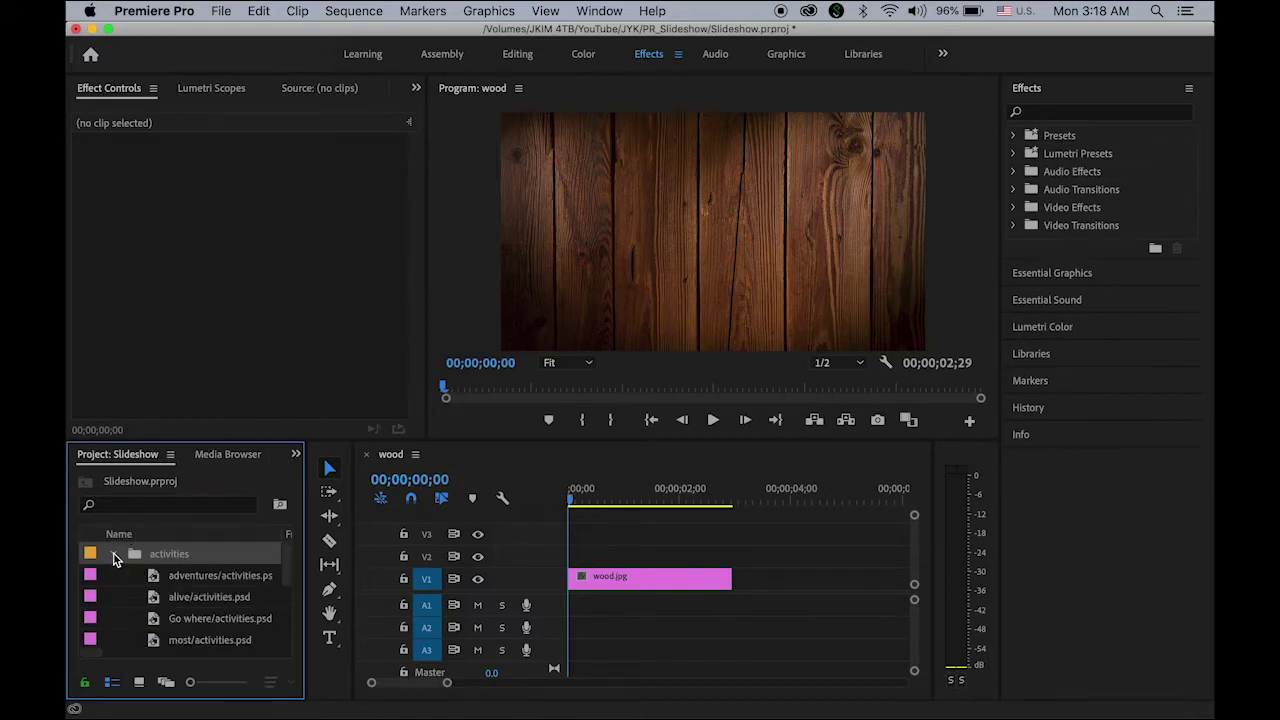
drag(288, 575, 292, 633)
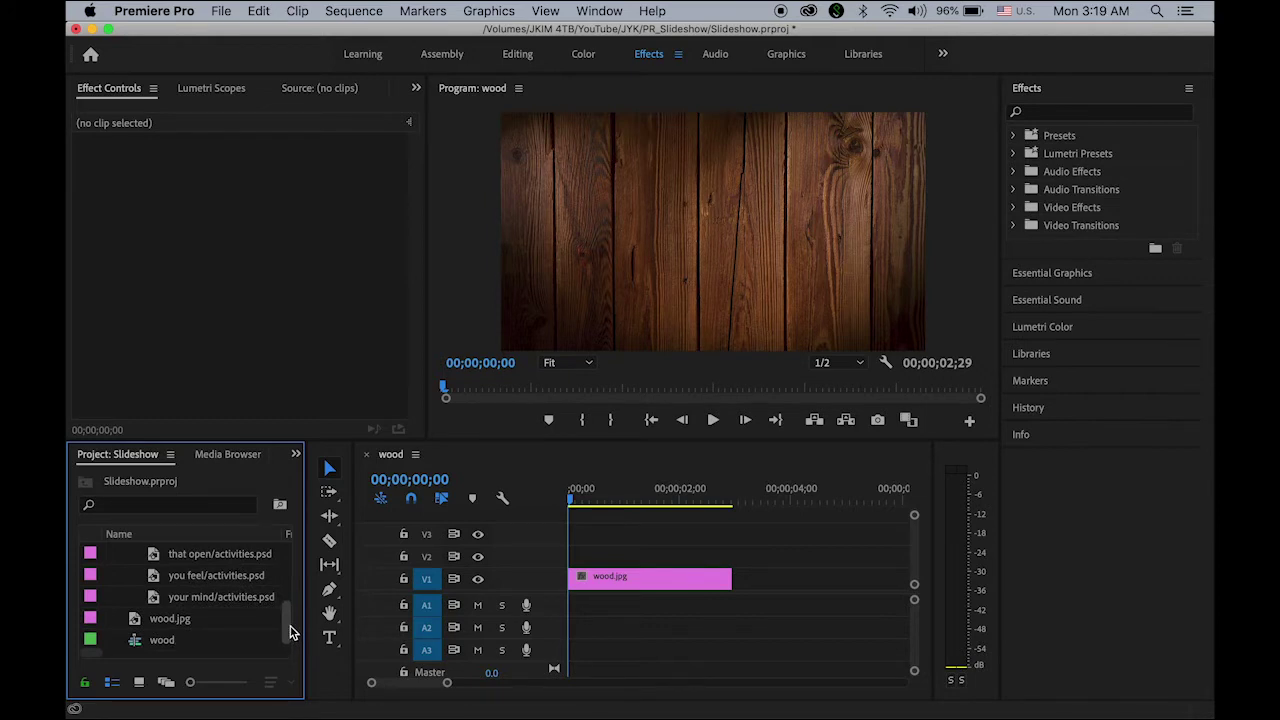
drag(290, 630, 291, 621)
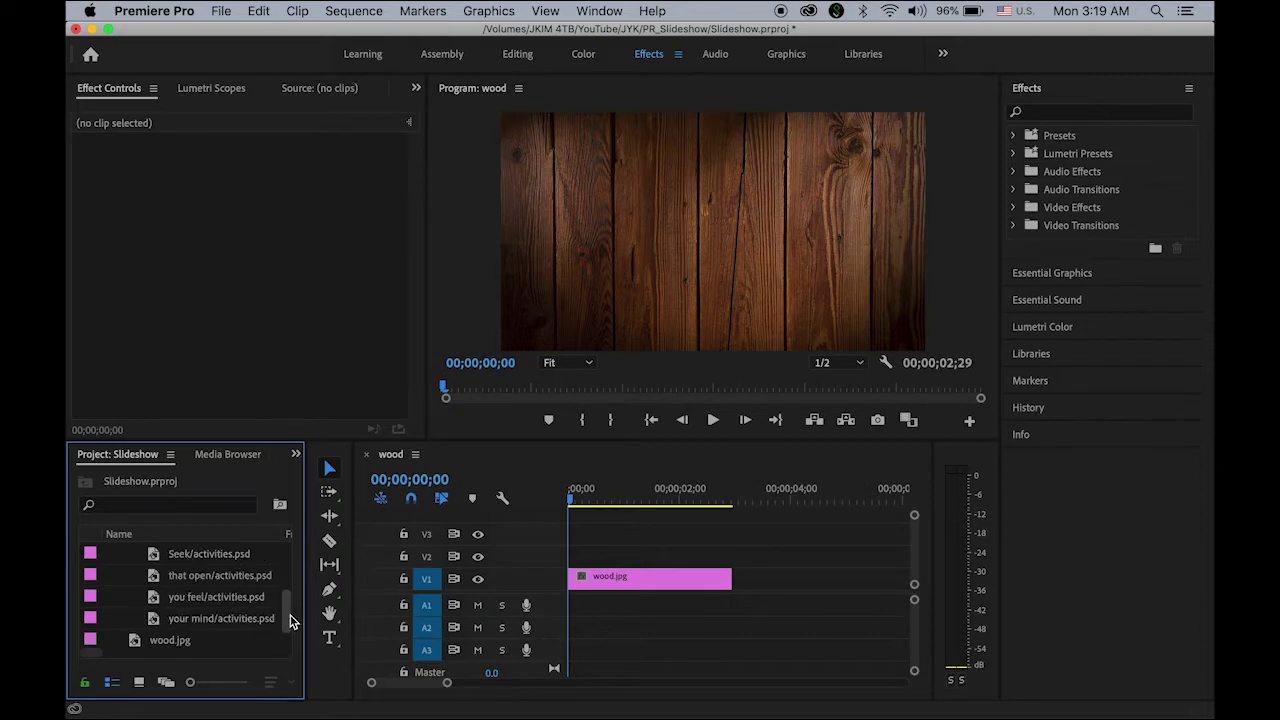
drag(165, 556, 585, 556)
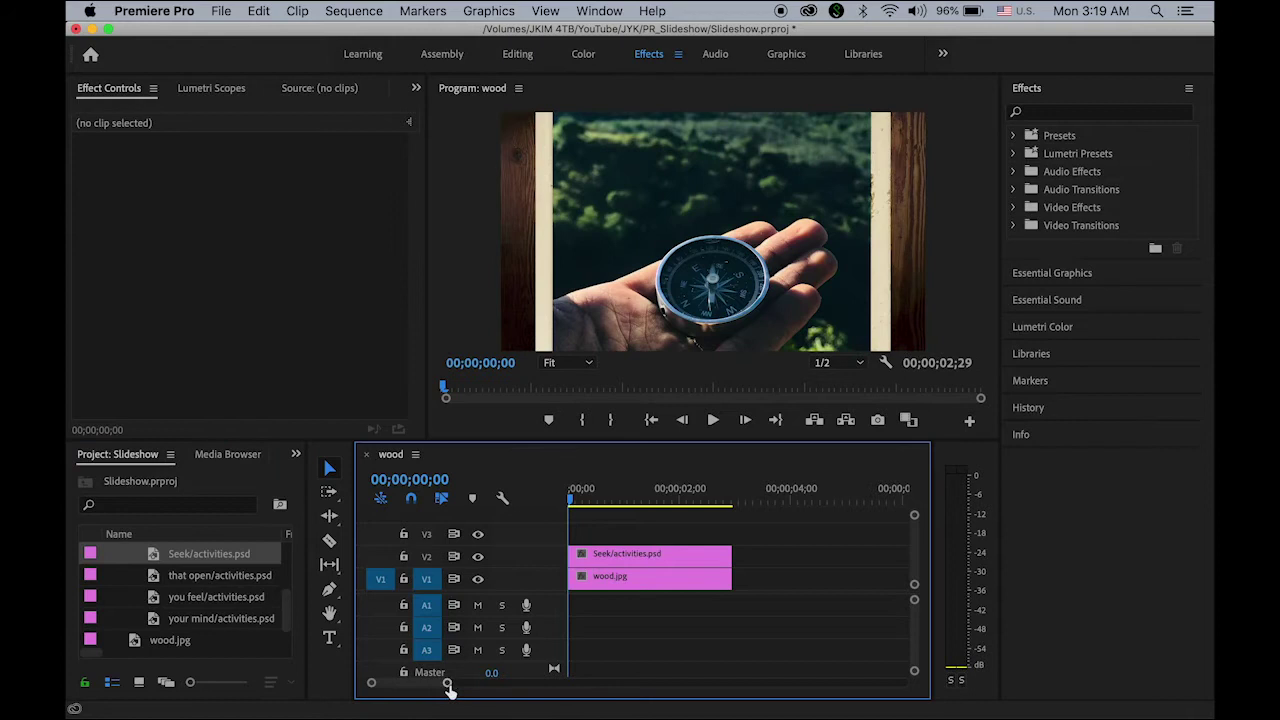
drag(447, 686, 494, 684)
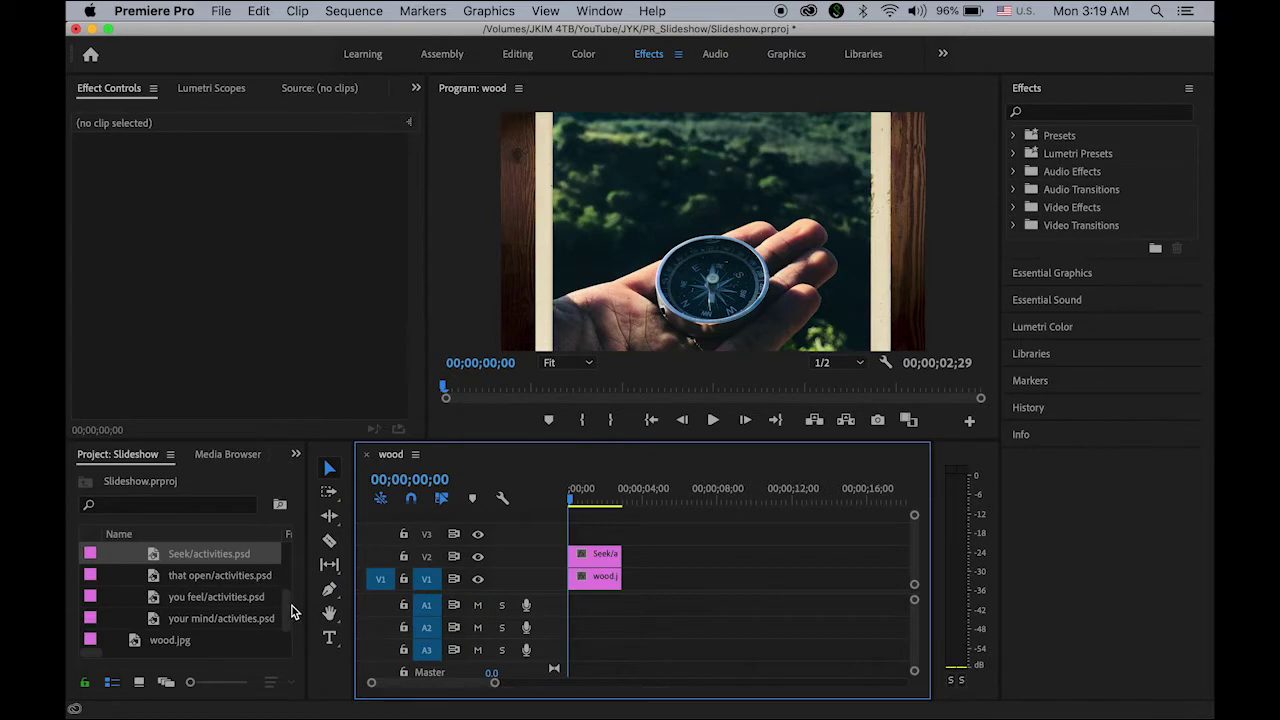
drag(294, 608, 290, 560)
drag(168, 580, 640, 567)
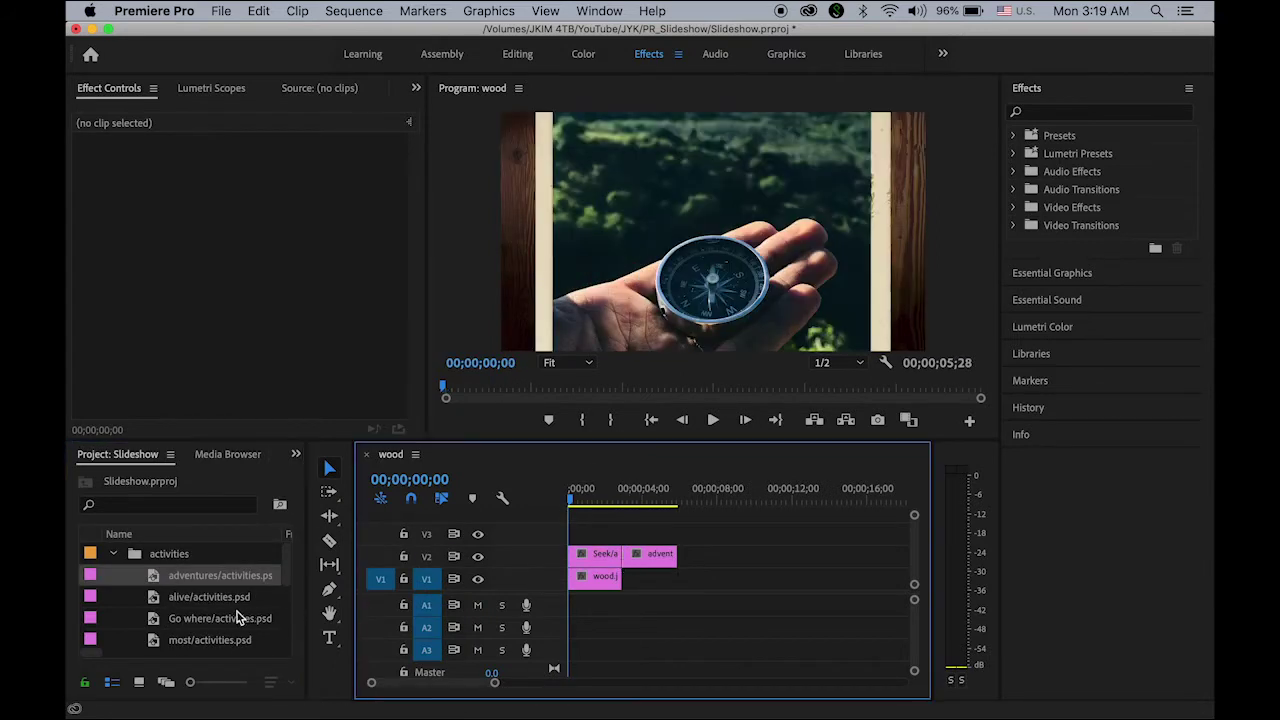
drag(288, 568, 288, 604)
drag(170, 618, 718, 555)
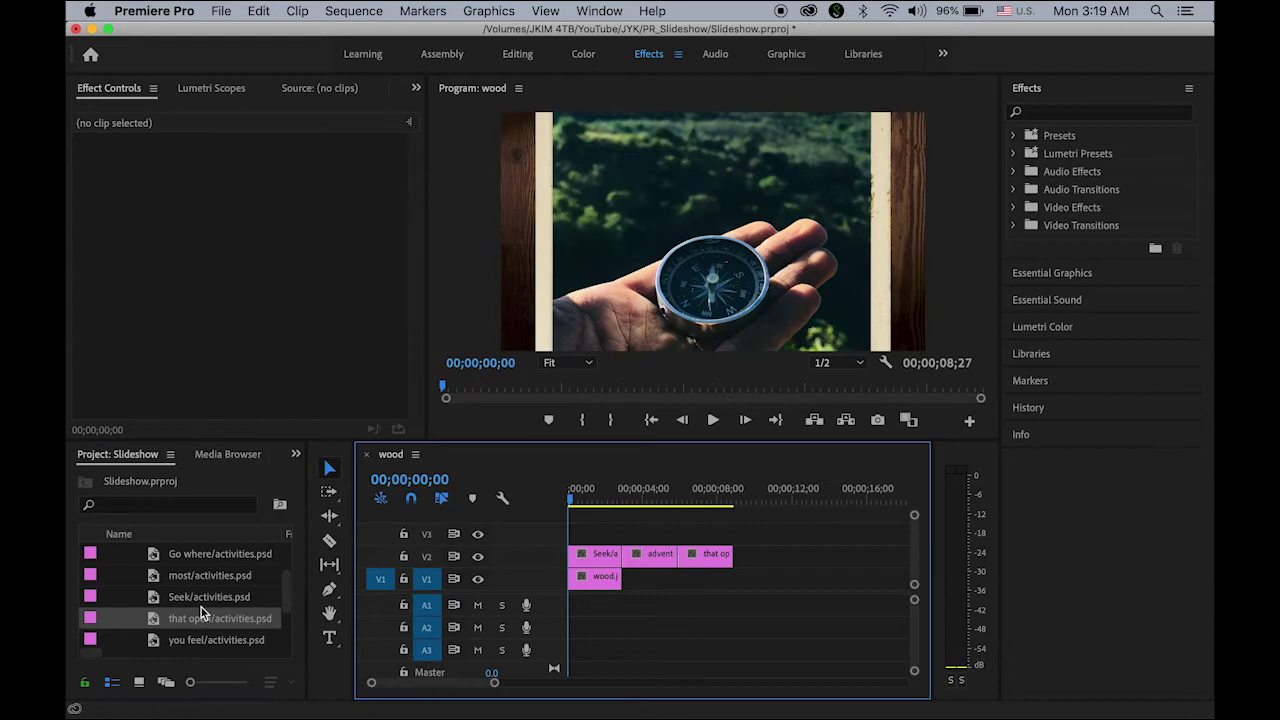
drag(288, 593, 293, 588)
Add the your mind and Go where cards after that open on V2.
scroll(293, 588, up, 1)
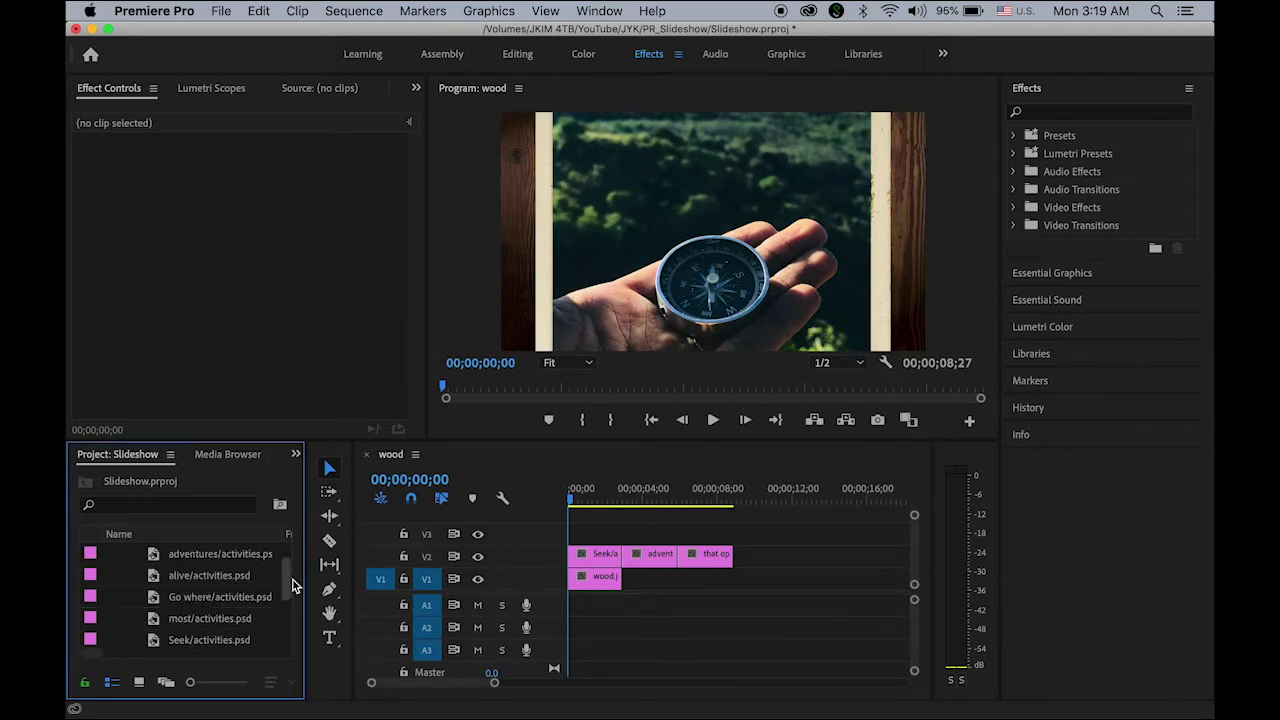
scroll(293, 590, up, 1)
scroll(293, 592, down, 4)
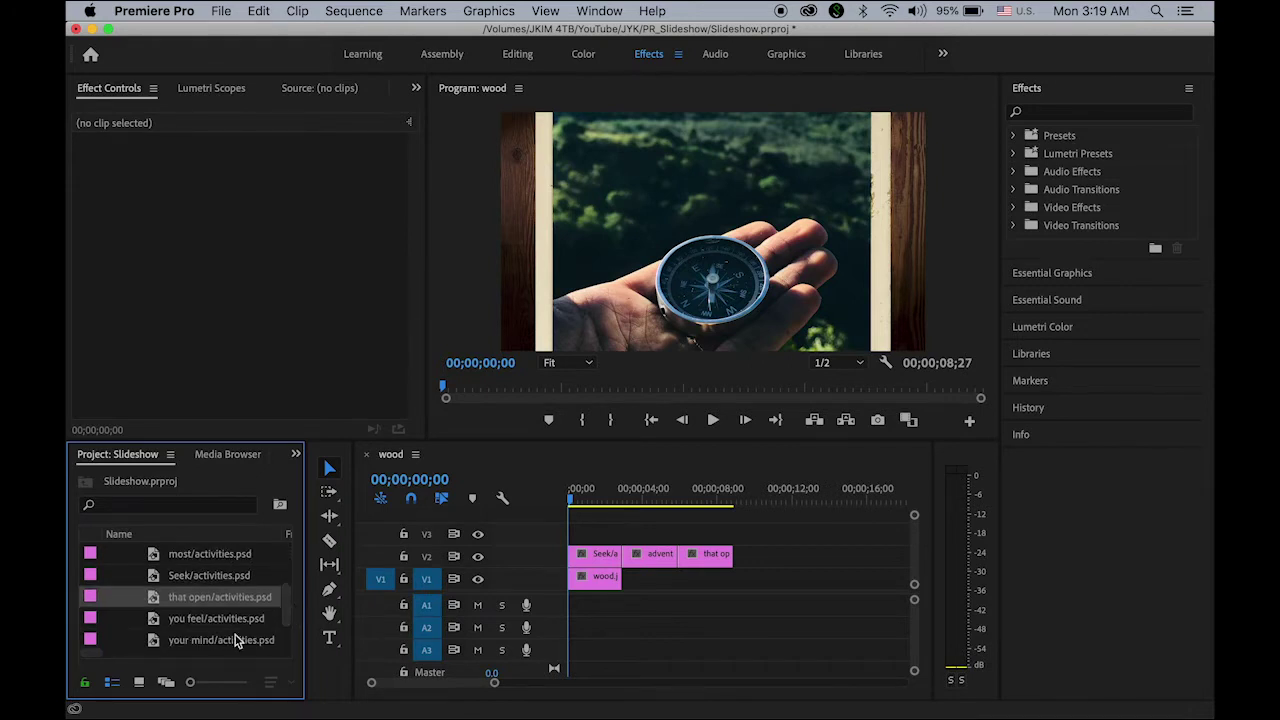
drag(186, 640, 748, 555)
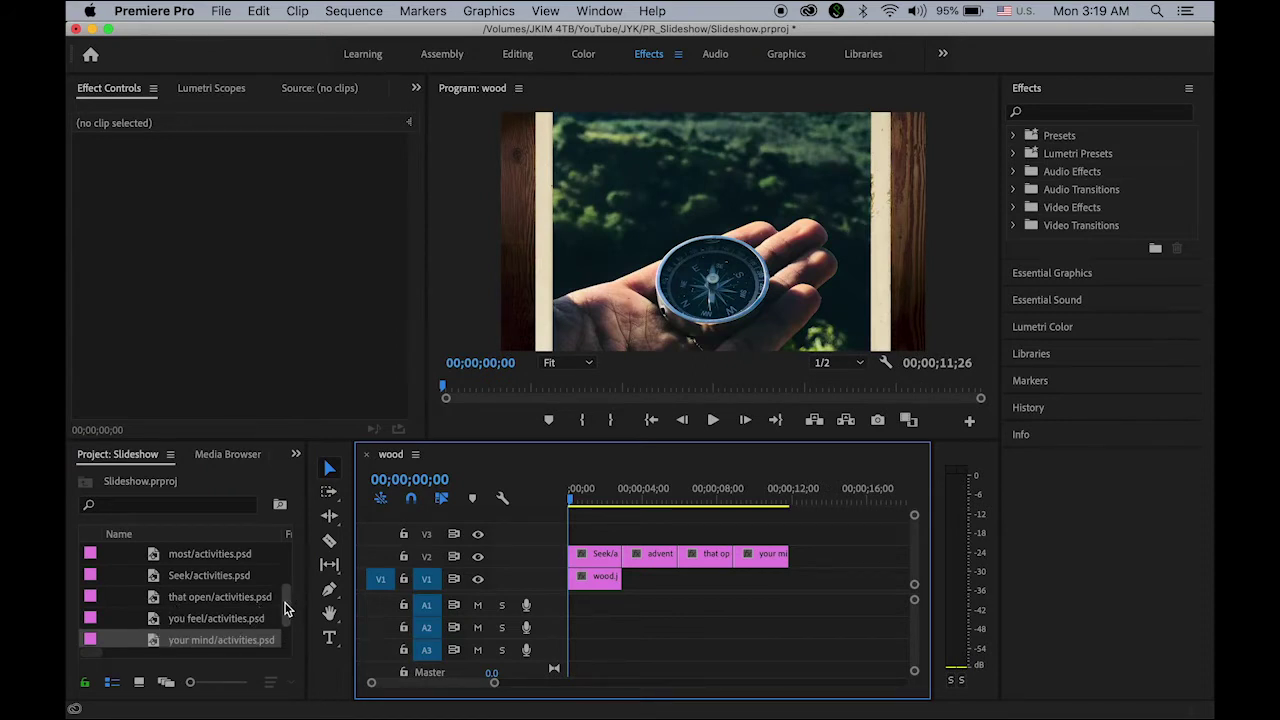
drag(286, 604, 286, 600)
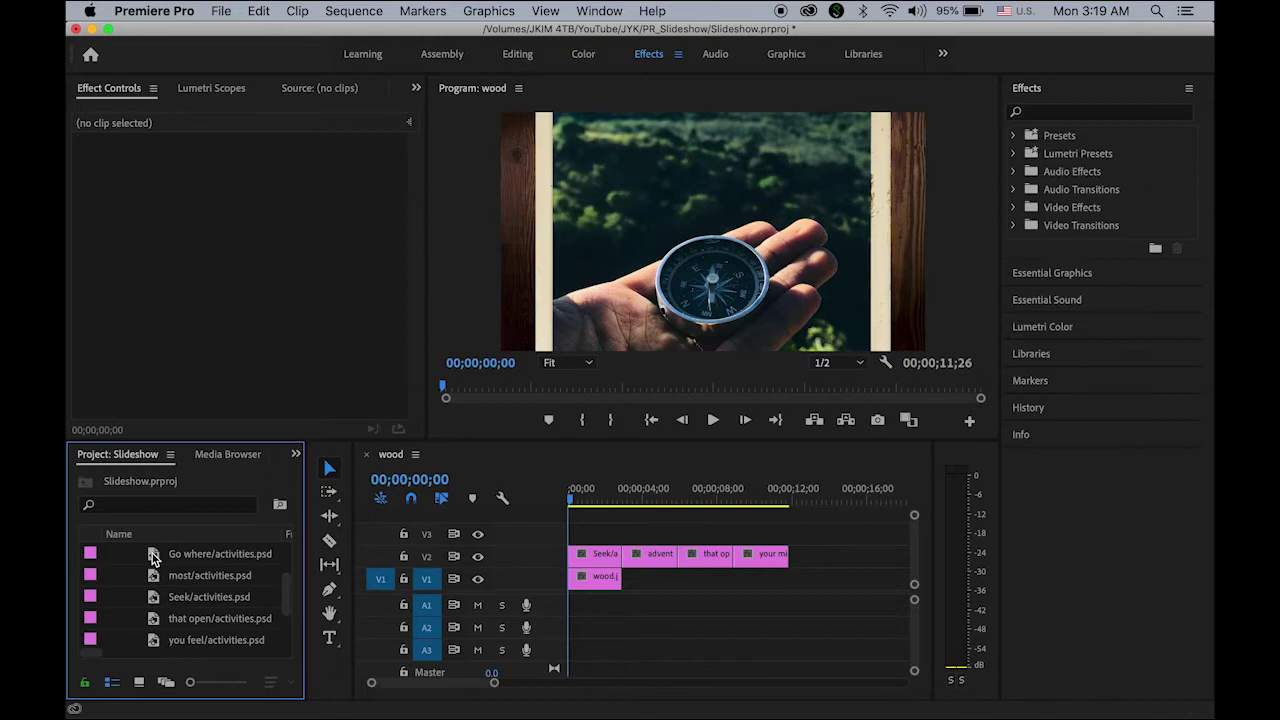
drag(153, 556, 798, 558)
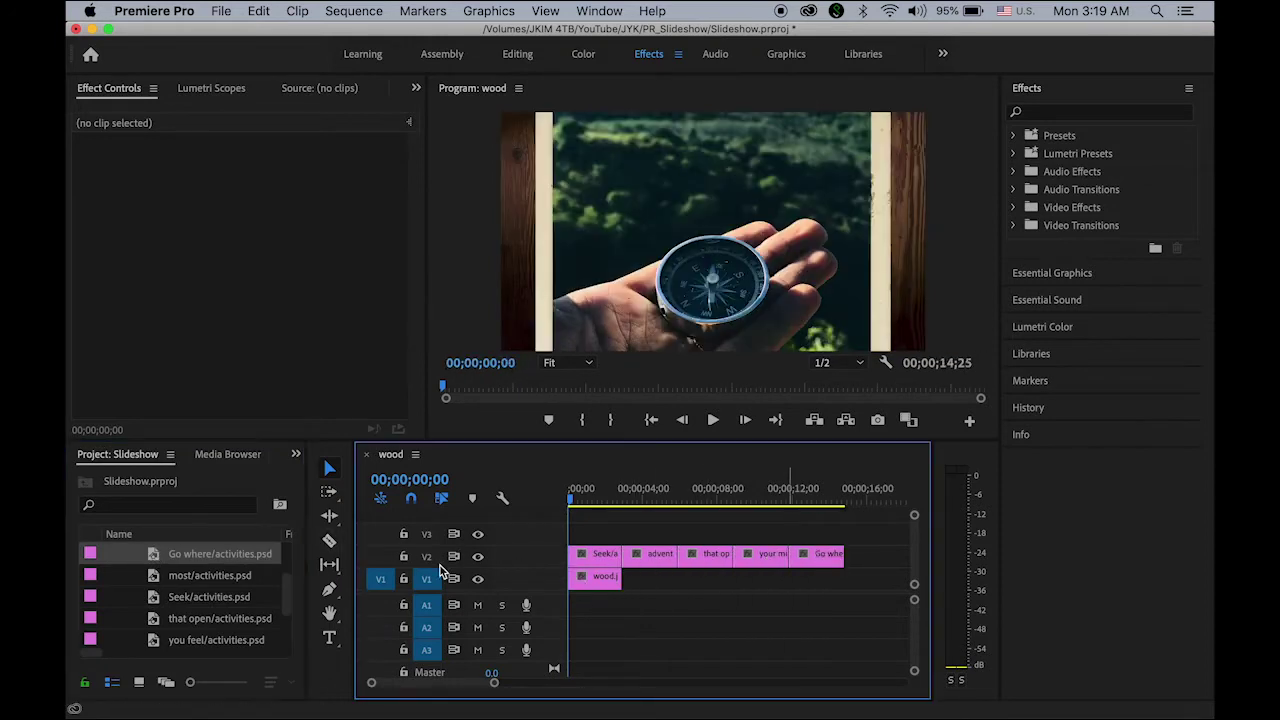
click(286, 592)
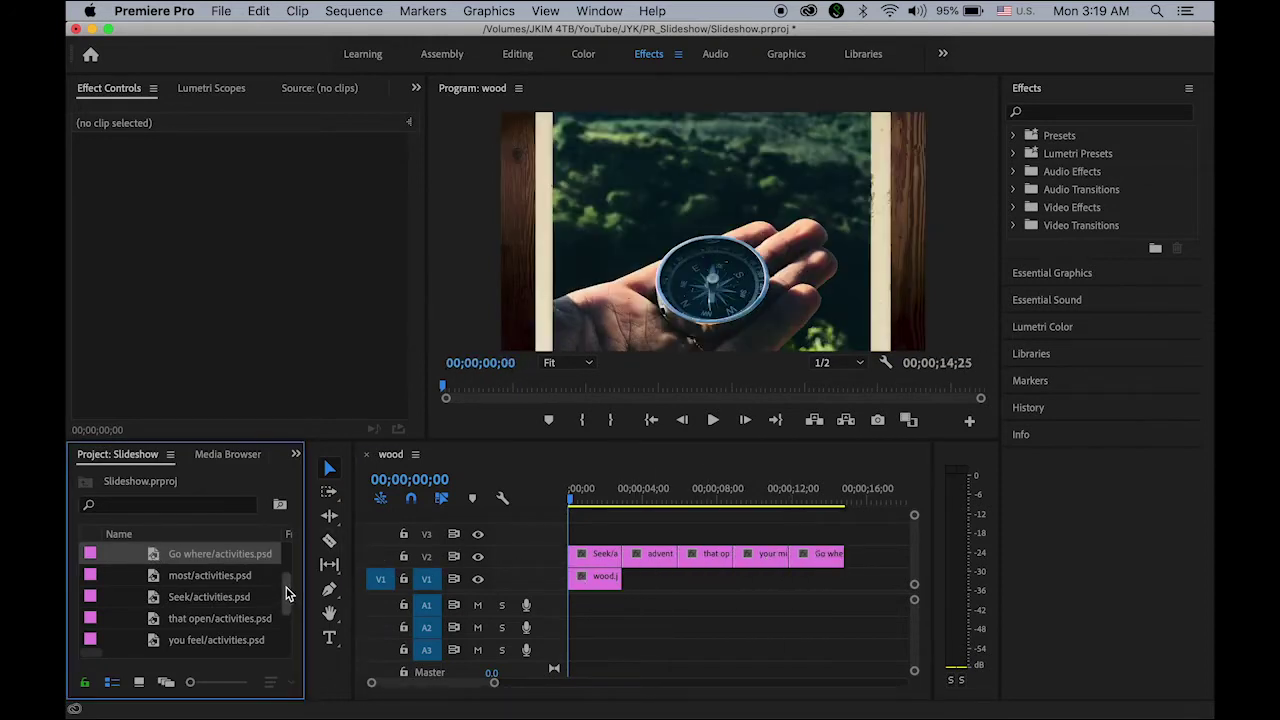
Append the you feel, most and alive cards to complete V2.
drag(228, 638, 855, 568)
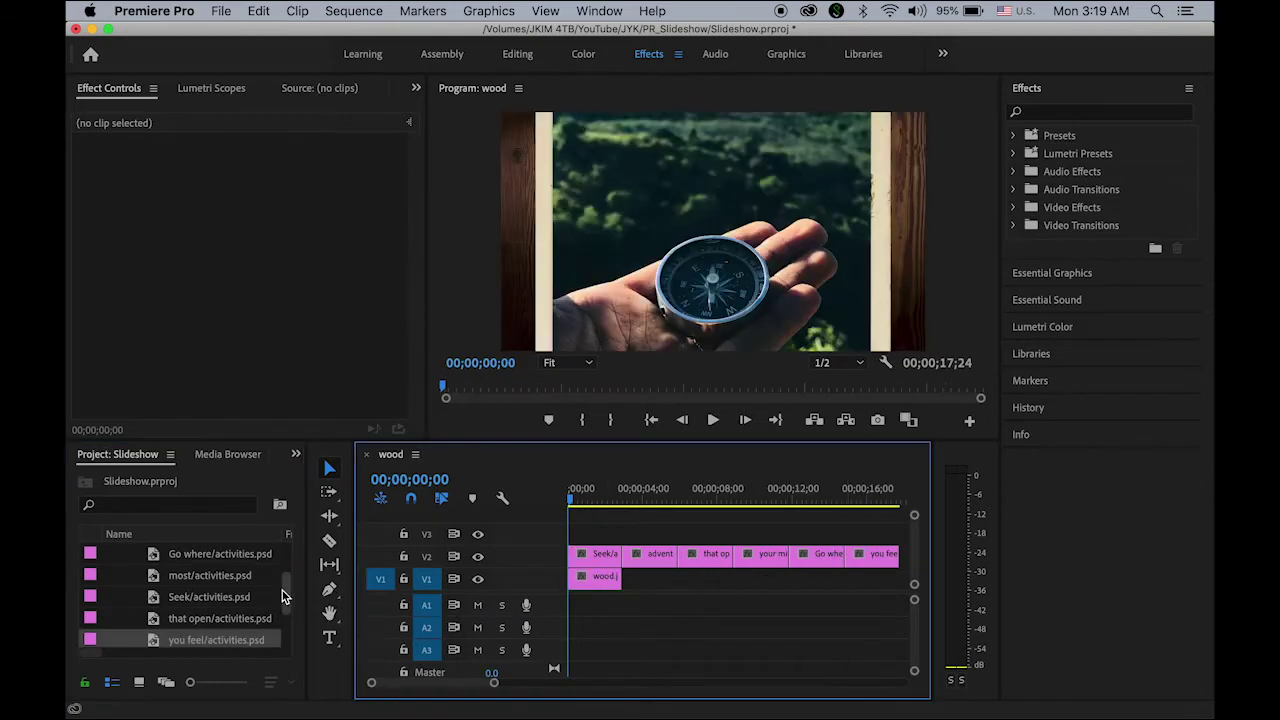
drag(223, 578, 903, 561)
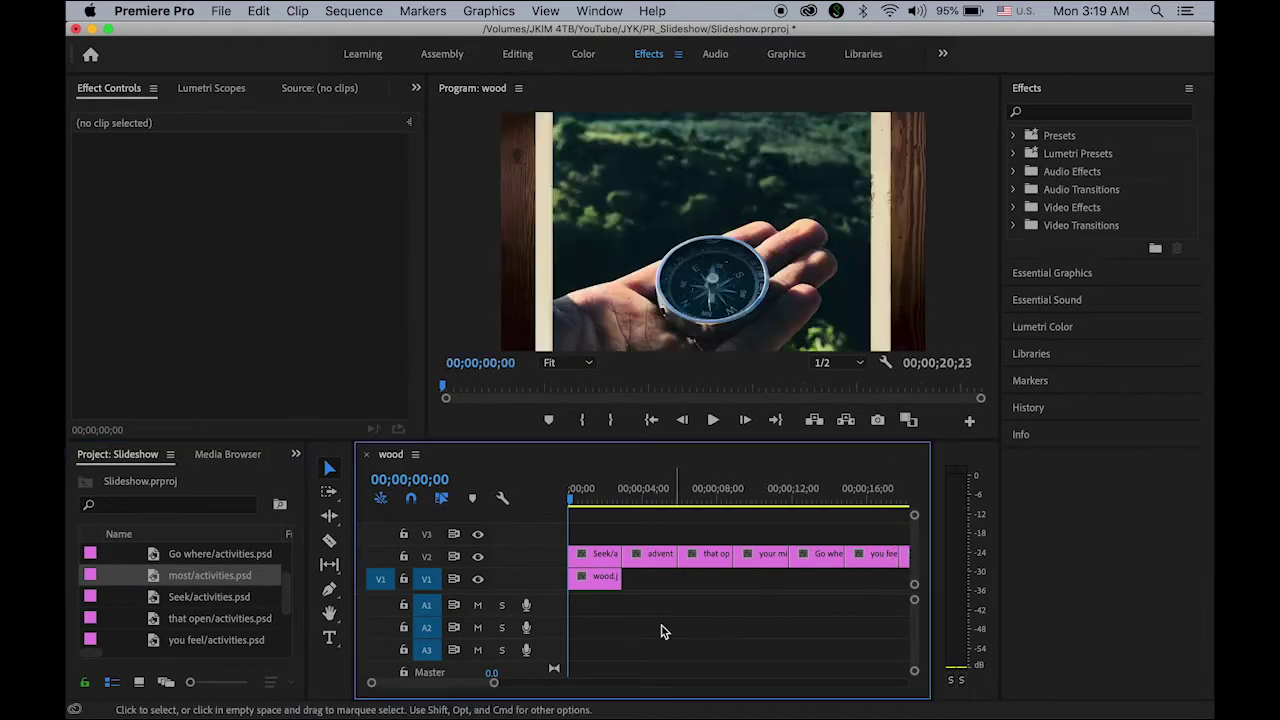
scroll(482, 686, right, 5)
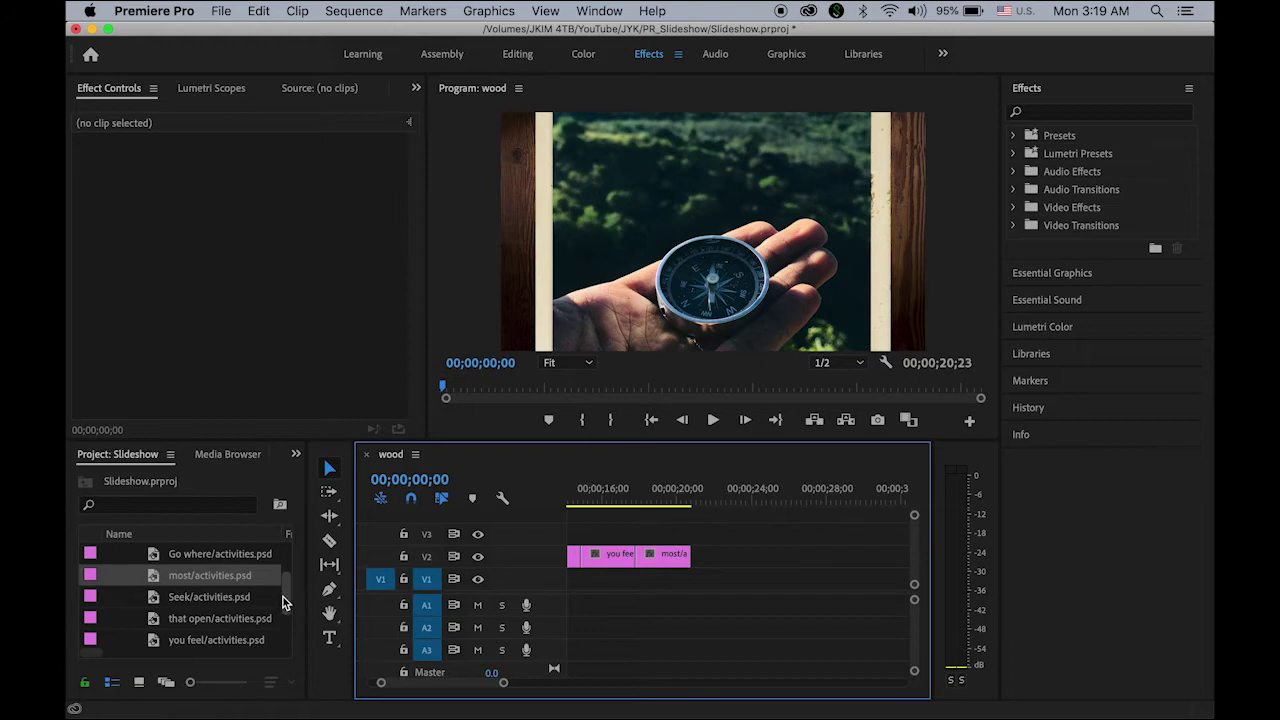
scroll(285, 595, up, 2)
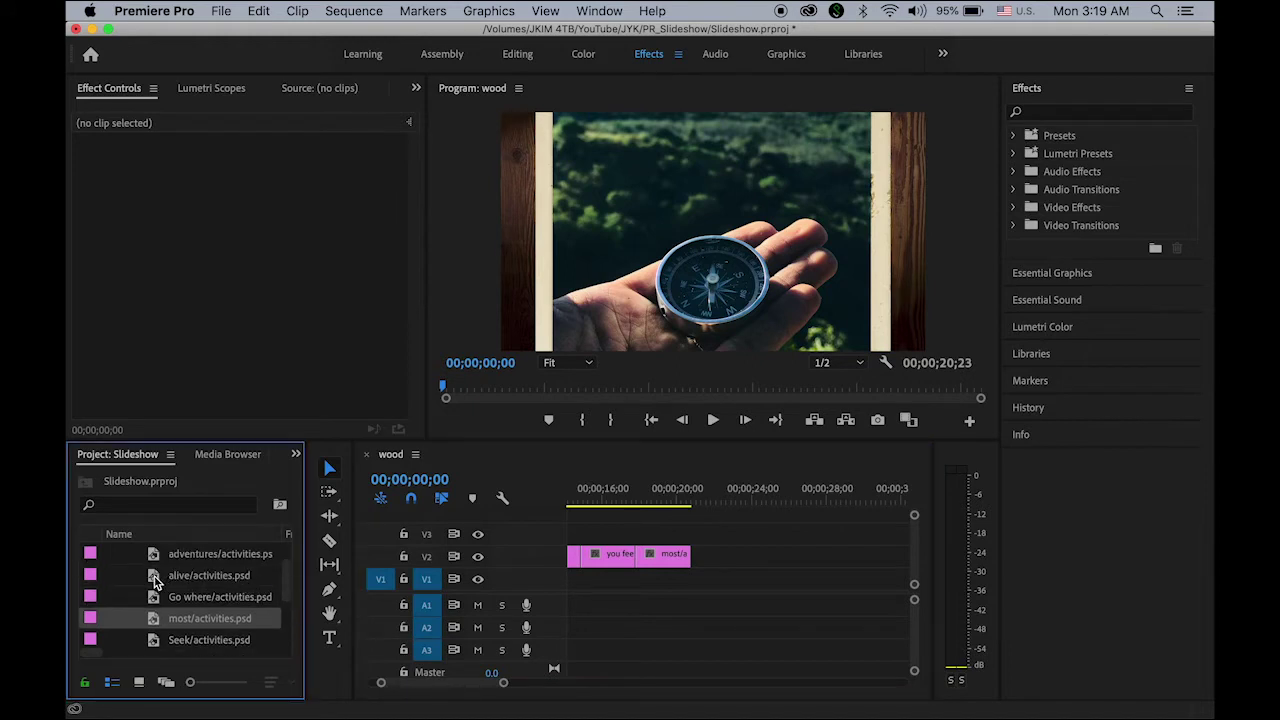
drag(171, 576, 700, 568)
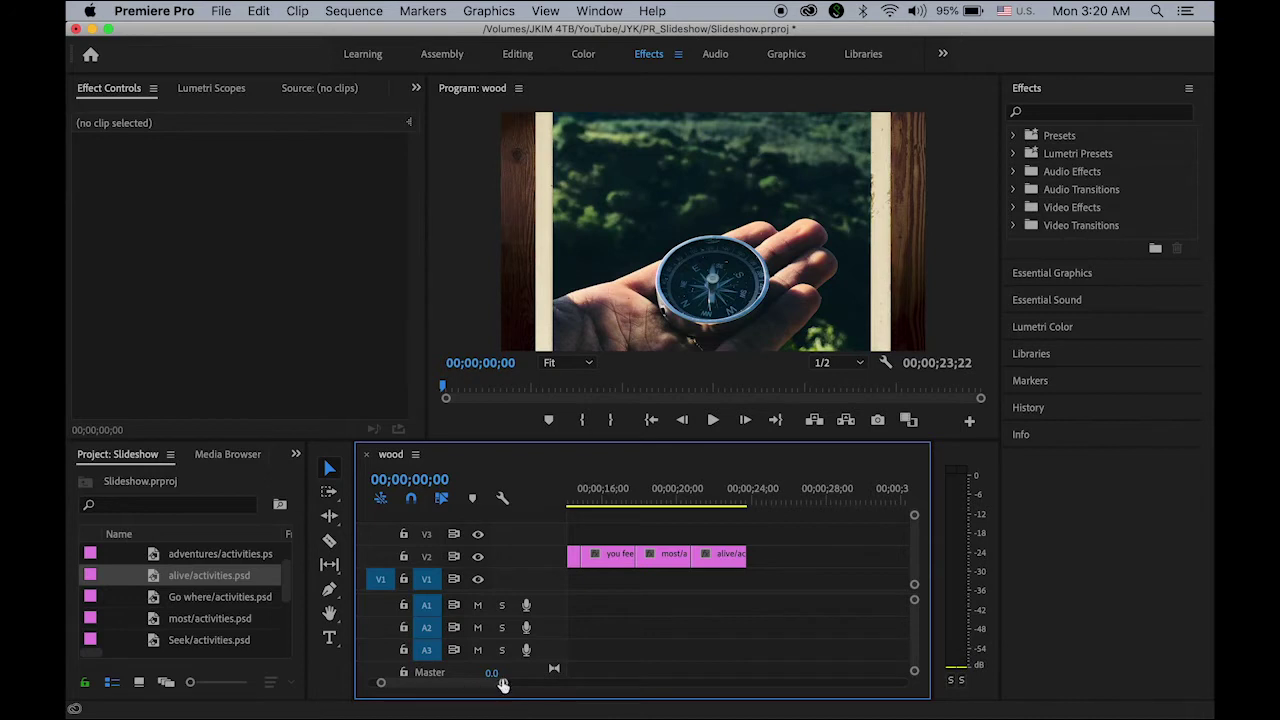
drag(503, 684, 515, 684)
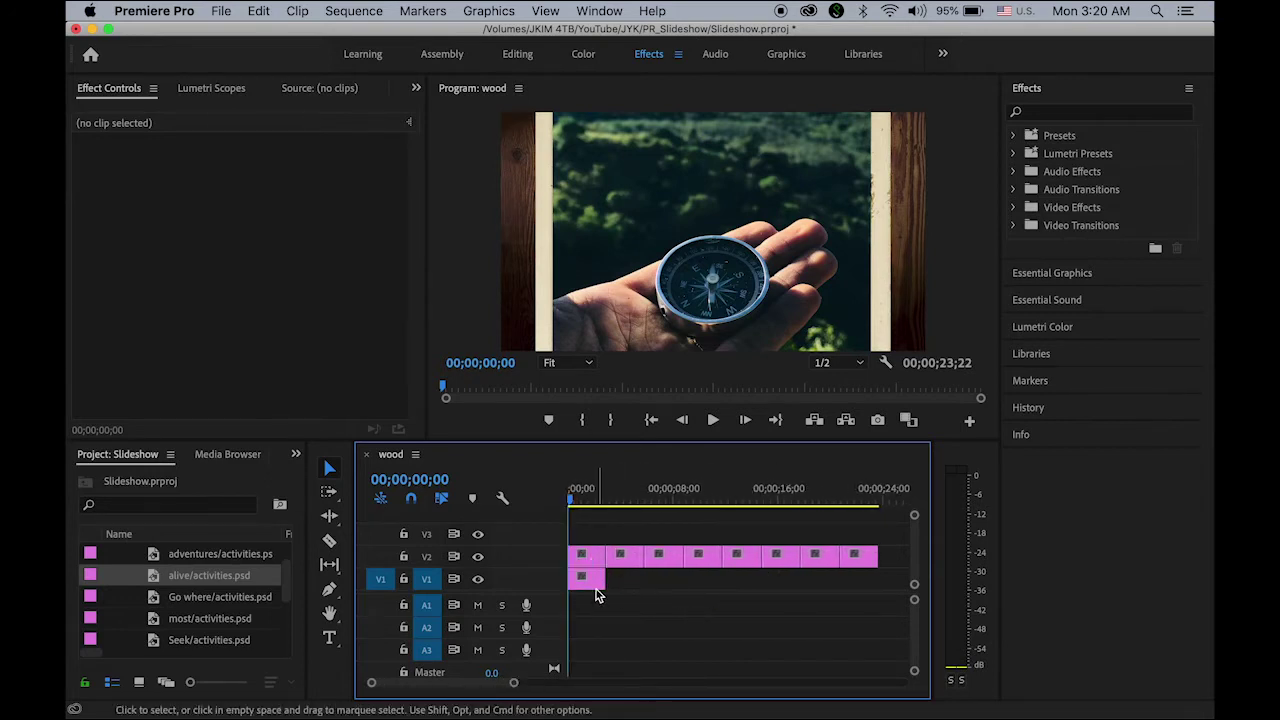
Extend the wood.jpg clip so it spans to the end of the V2 cards.
click(591, 582)
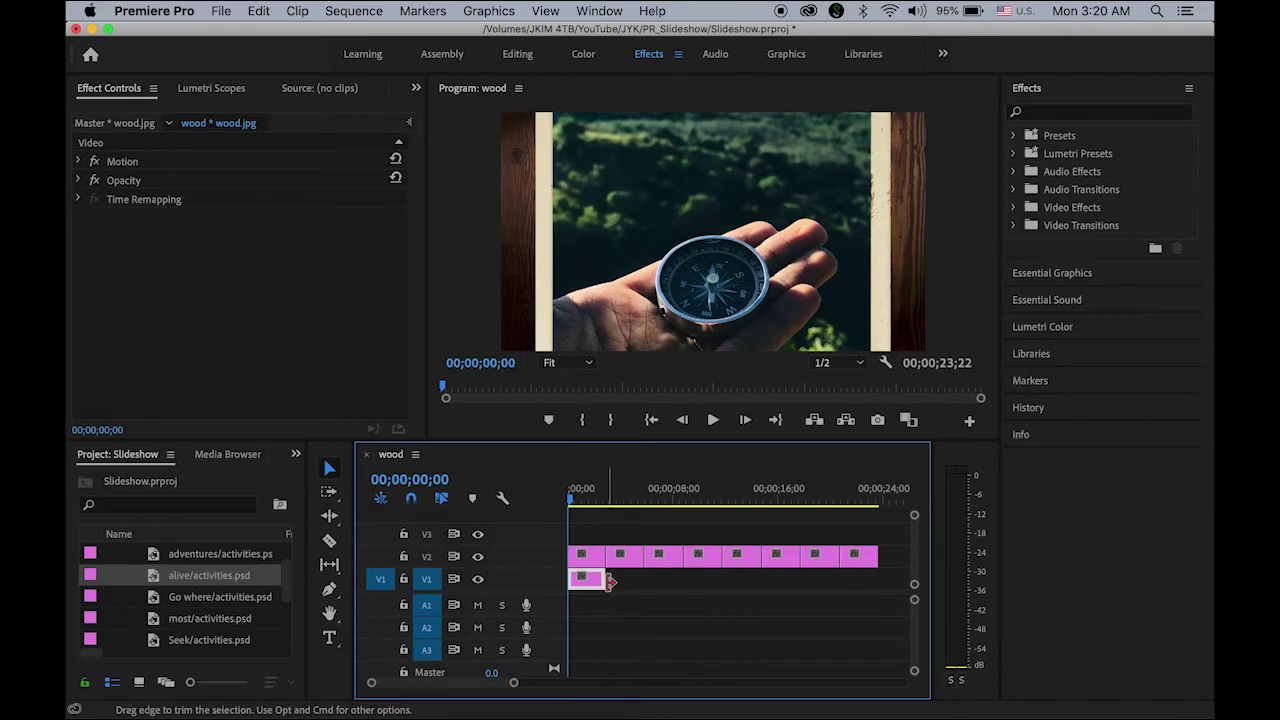
drag(609, 582, 887, 597)
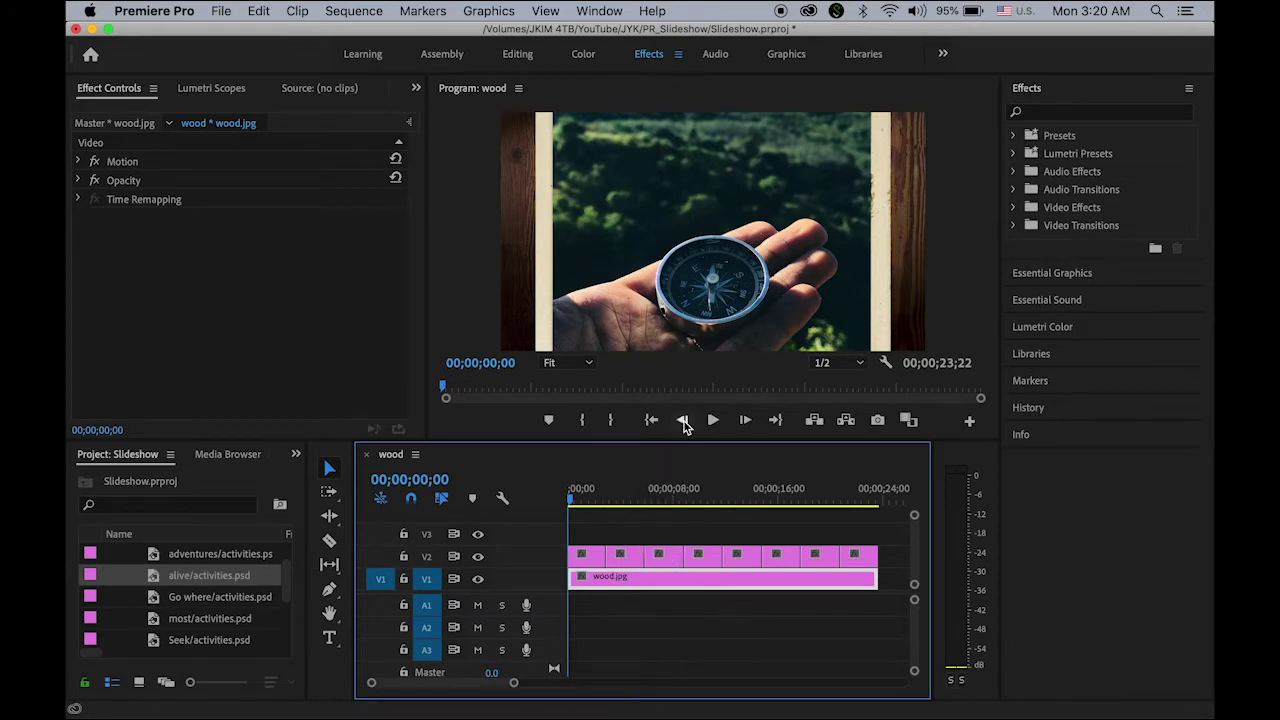
click(588, 300)
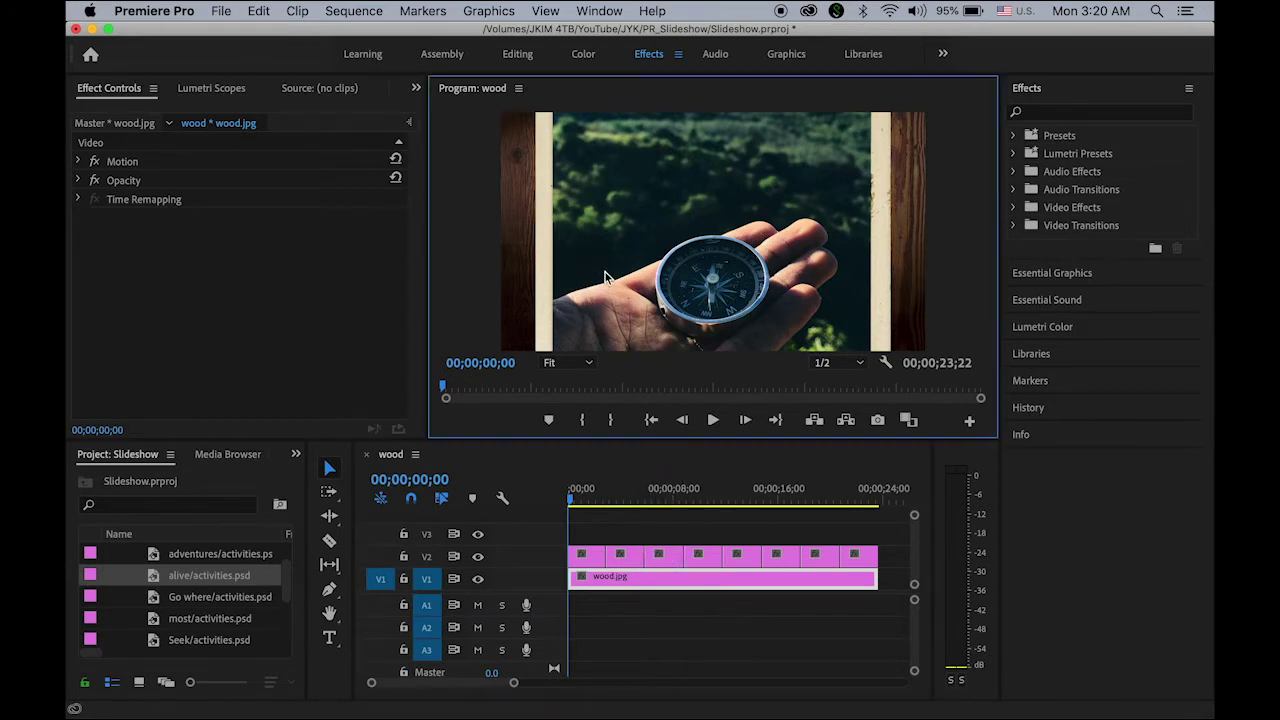
Set the Seek clip's Motion Scale to 50.
click(585, 554)
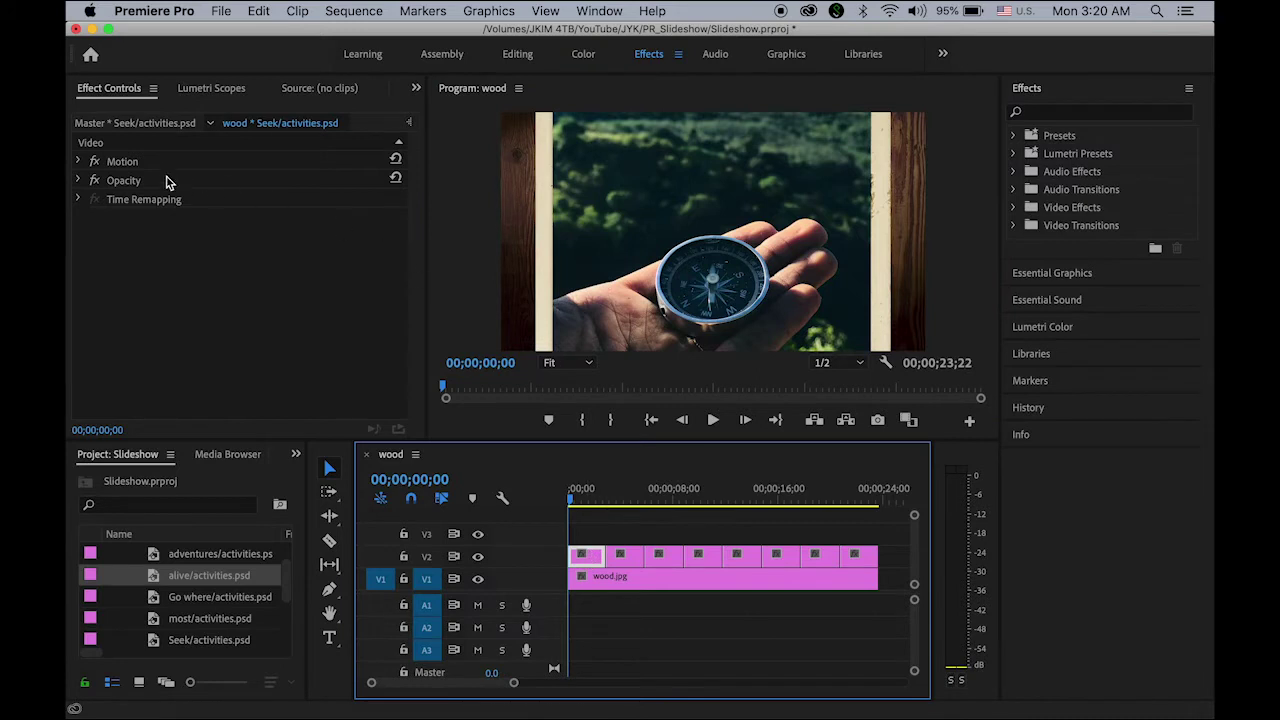
click(79, 162)
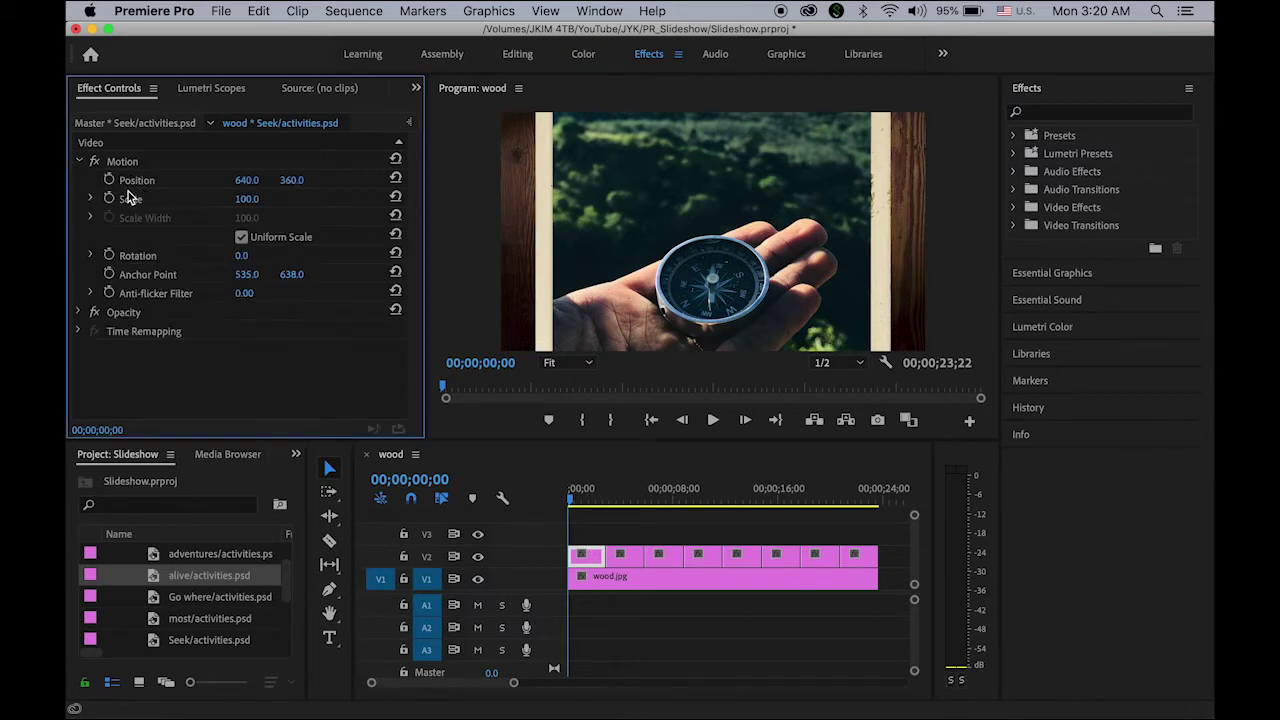
click(250, 199)
text(50)
key(Return)
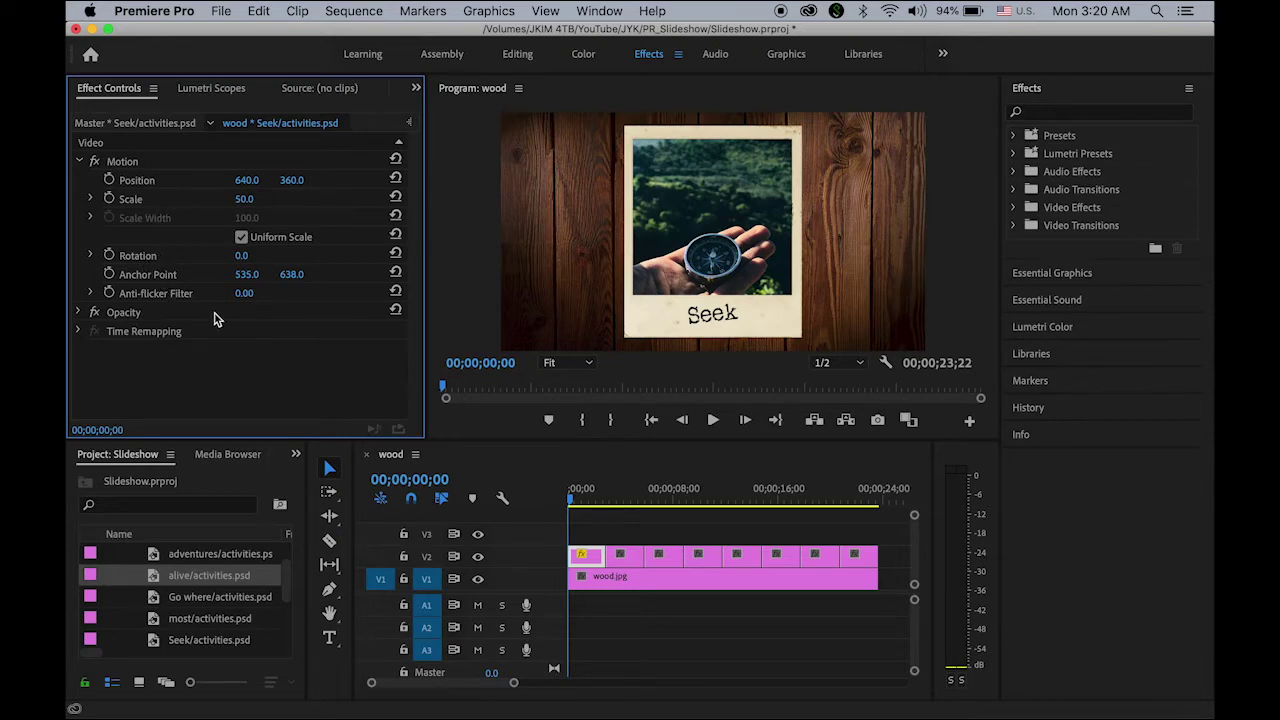
Copy the Seek clip's Motion settings.
click(80, 164)
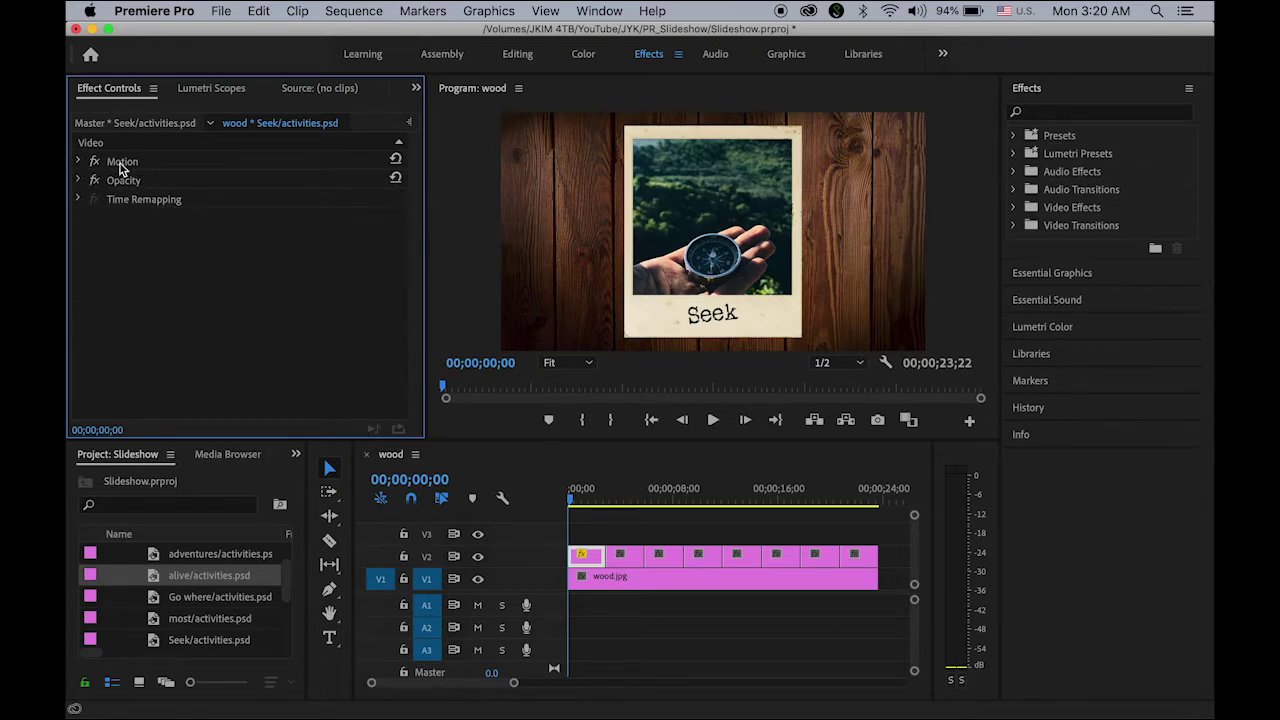
click(122, 162)
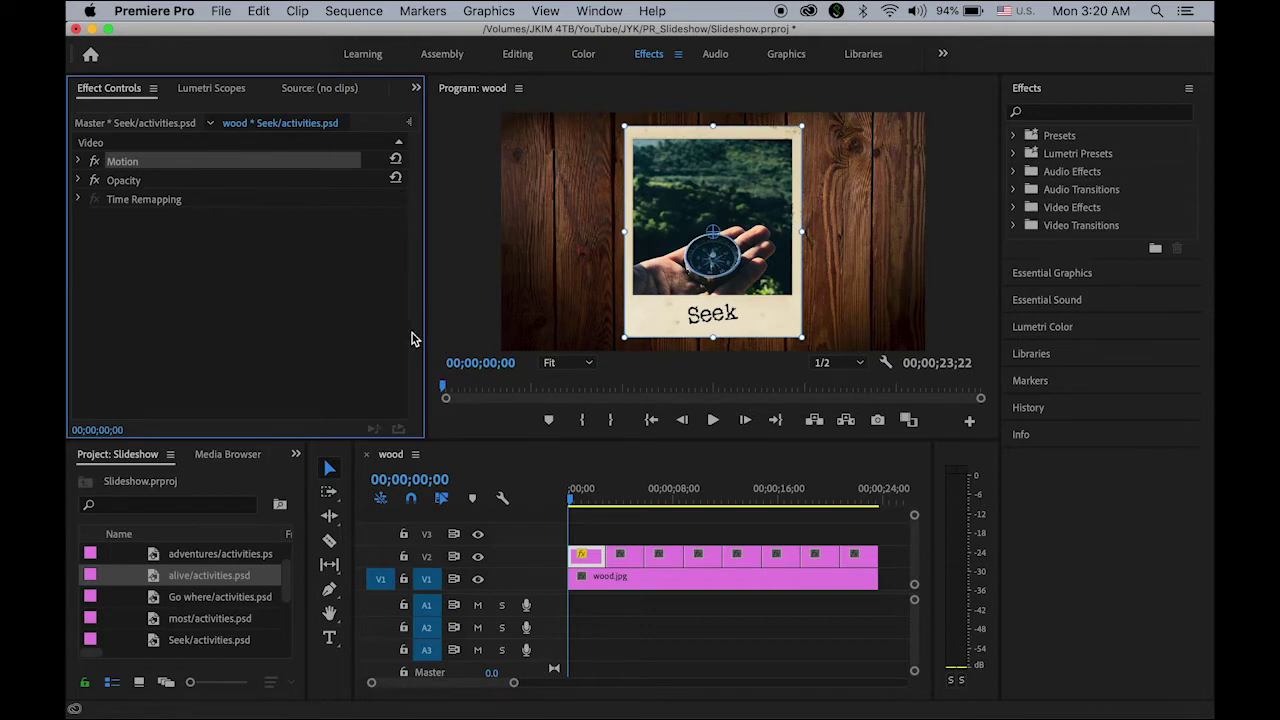
click(262, 10)
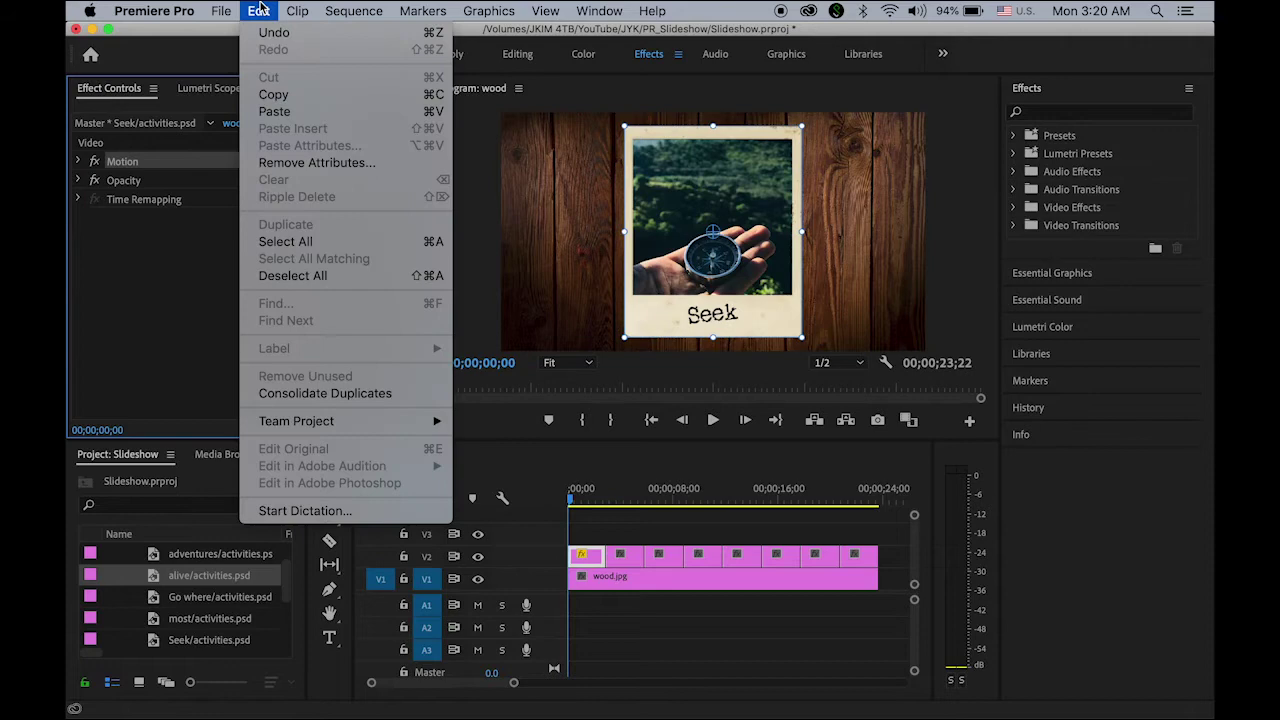
click(274, 91)
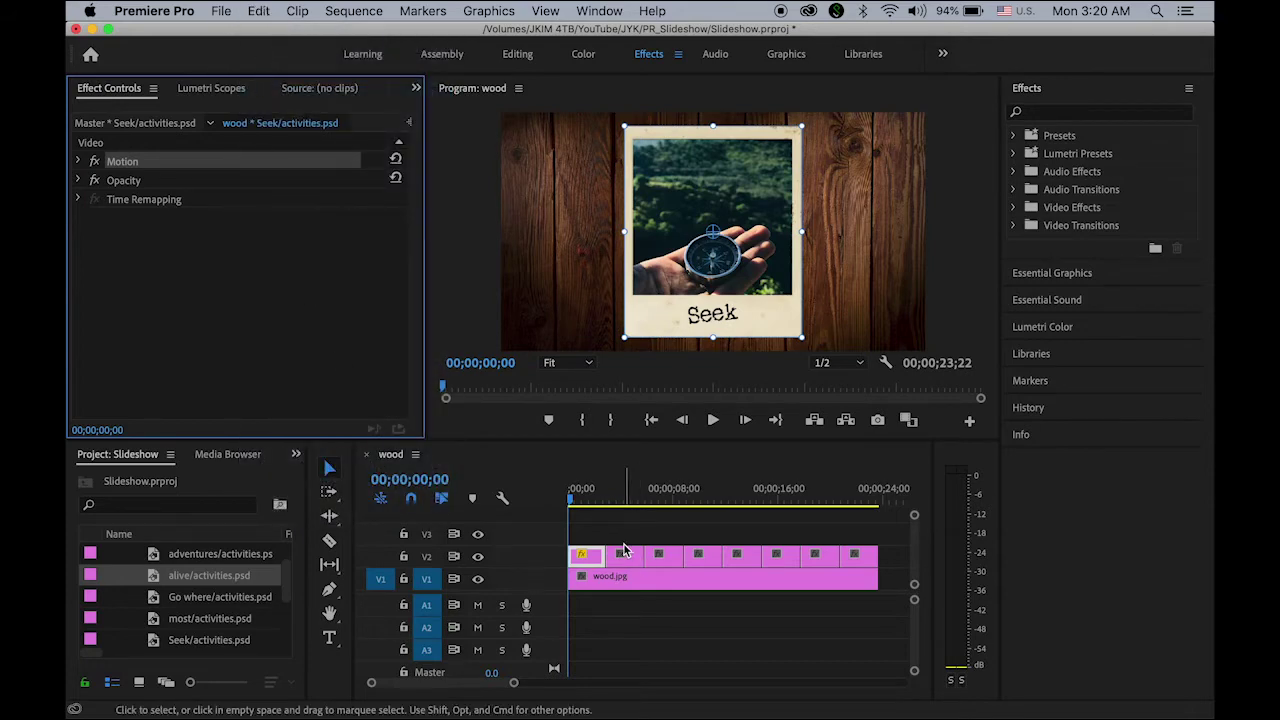
Paste the Motion settings onto the remaining V2 cards and scrub to check.
drag(612, 520, 866, 556)
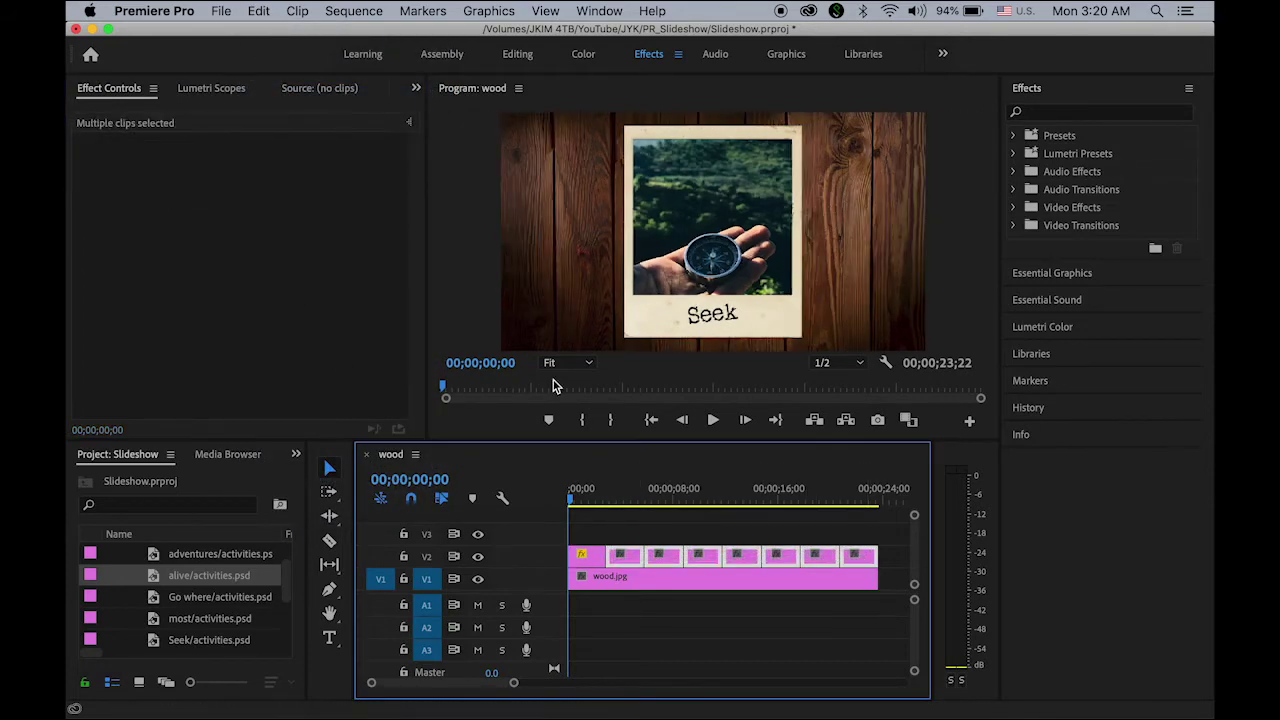
click(277, 11)
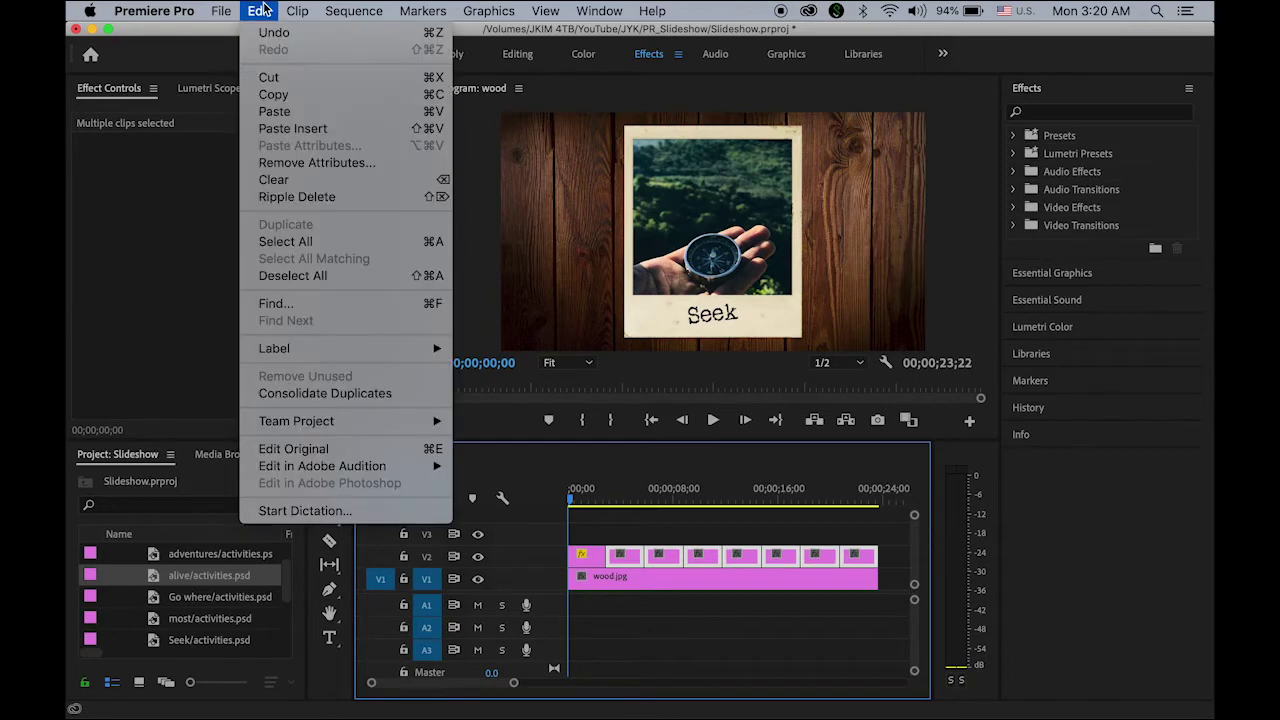
click(305, 112)
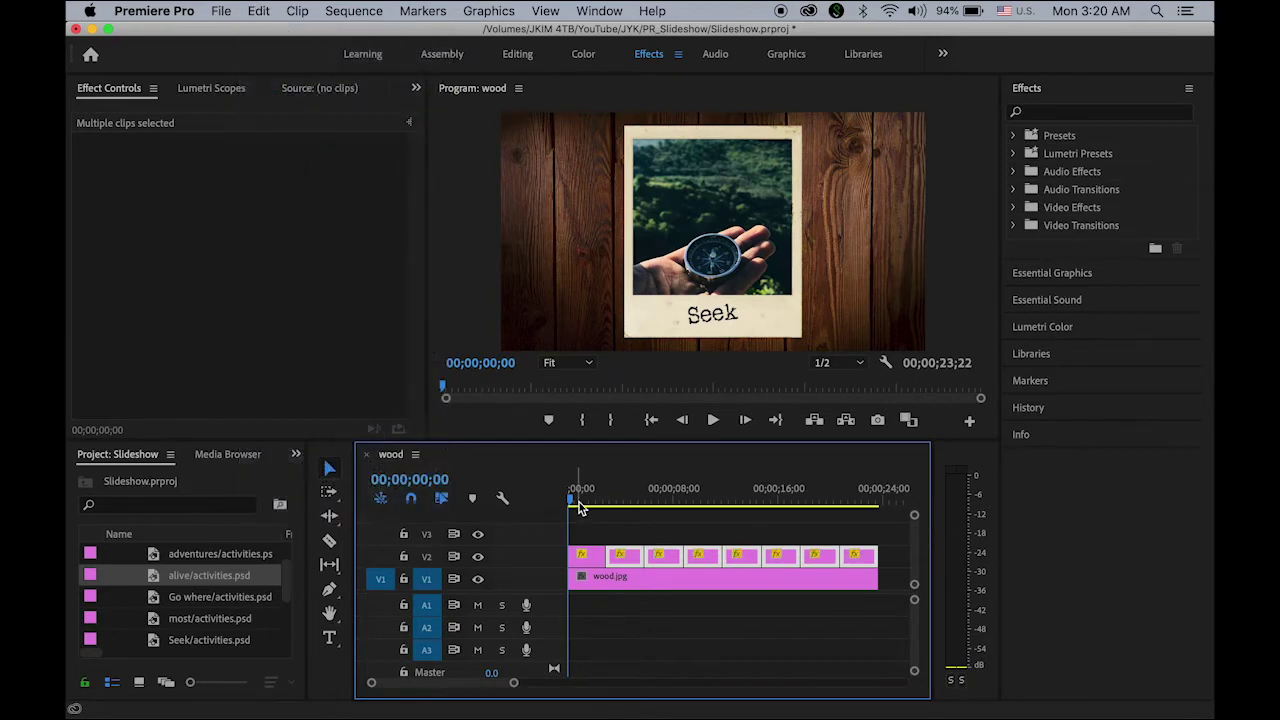
mouse_move(572, 499)
mouse_down()
mouse_move(840, 515)
mouse_move(562, 513)
mouse_up()
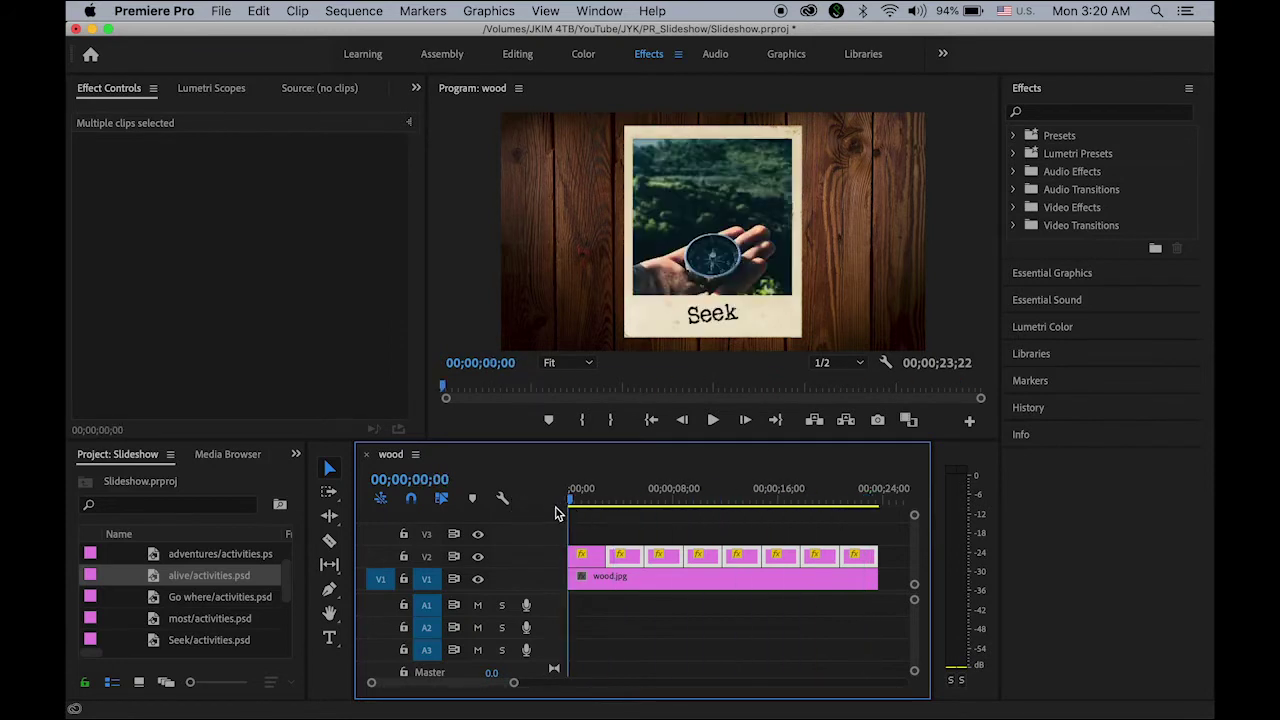
click(594, 557)
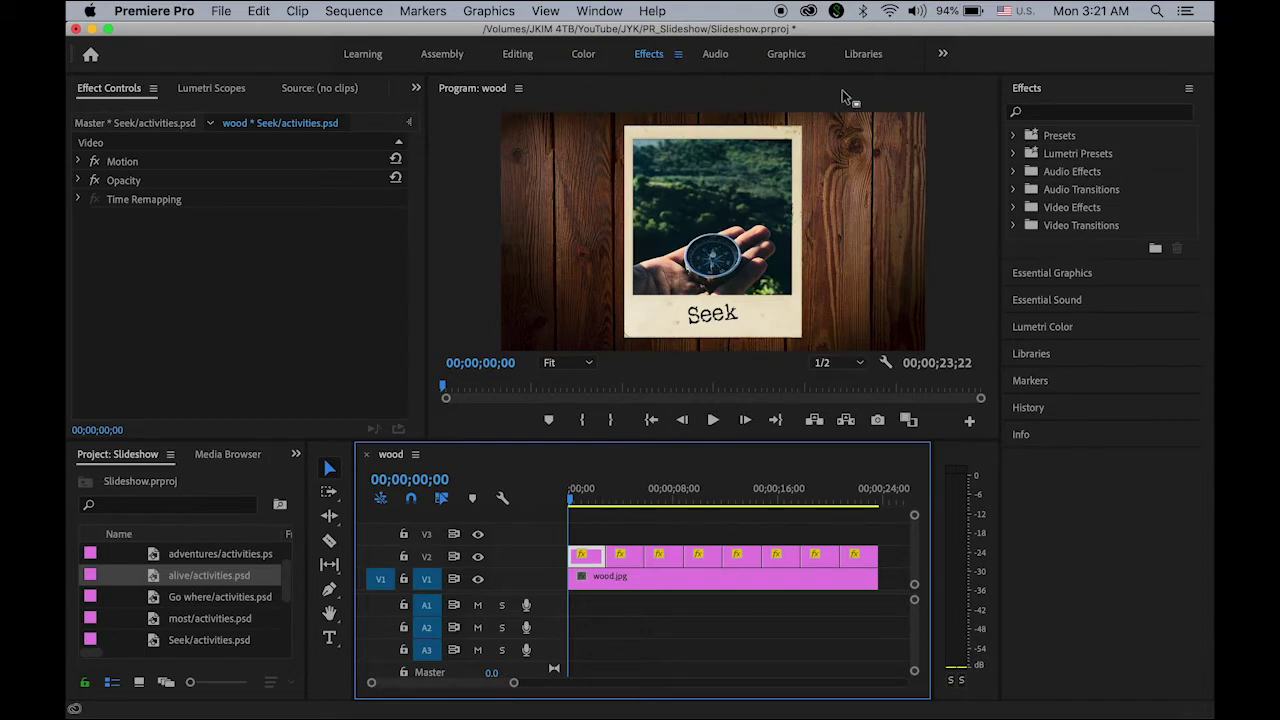
Apply Perspective > Basic 3D to the Seek clip and keyframe Swivel and Tilt at its start.
click(1013, 208)
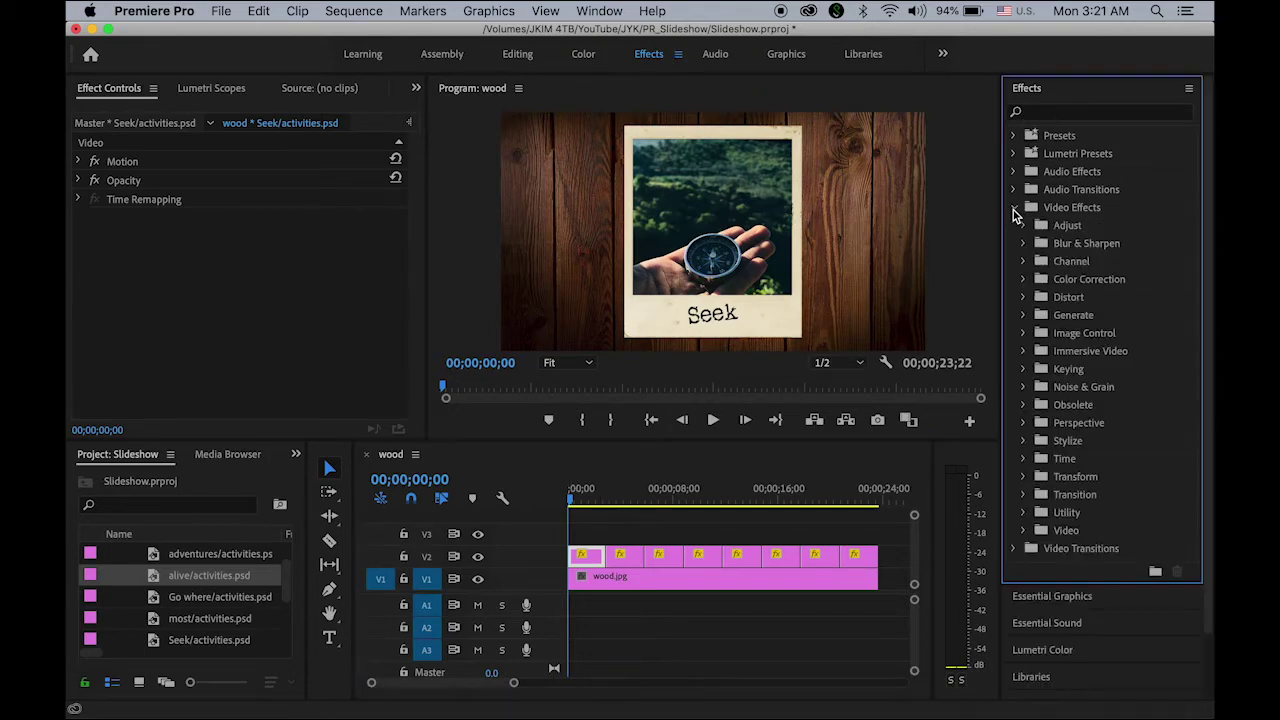
click(1023, 422)
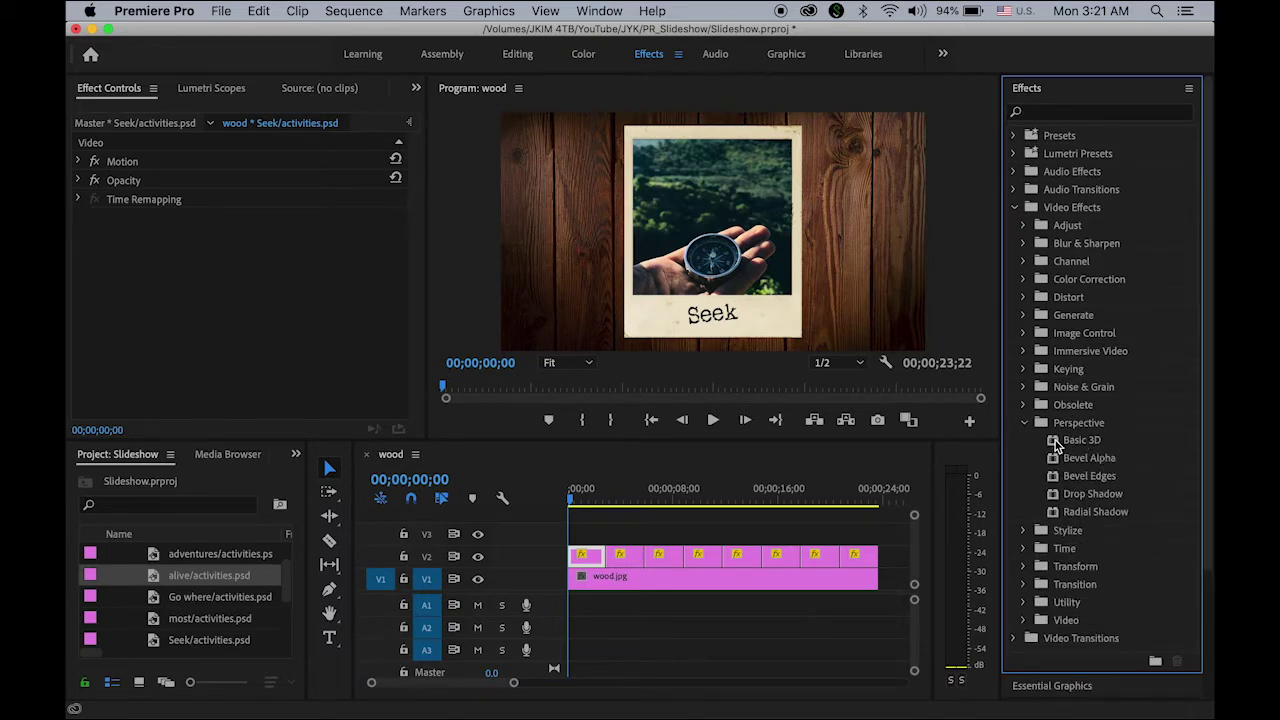
click(1058, 440)
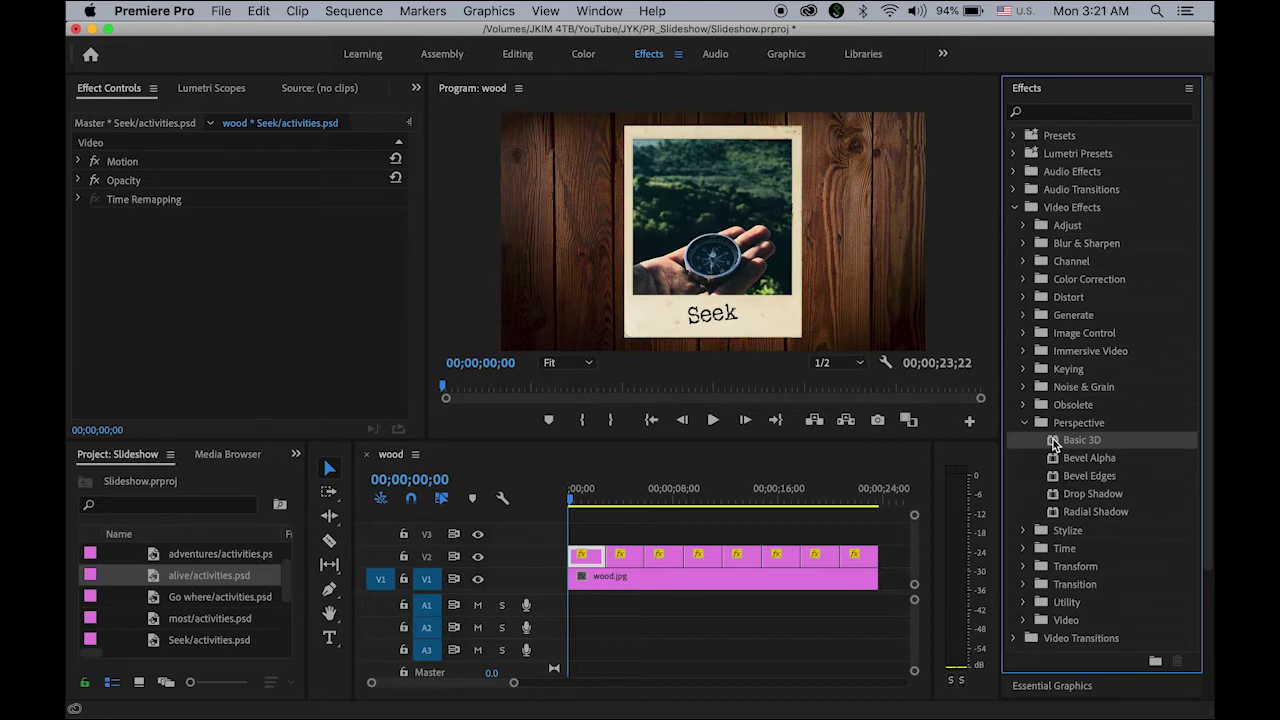
drag(1053, 439, 593, 560)
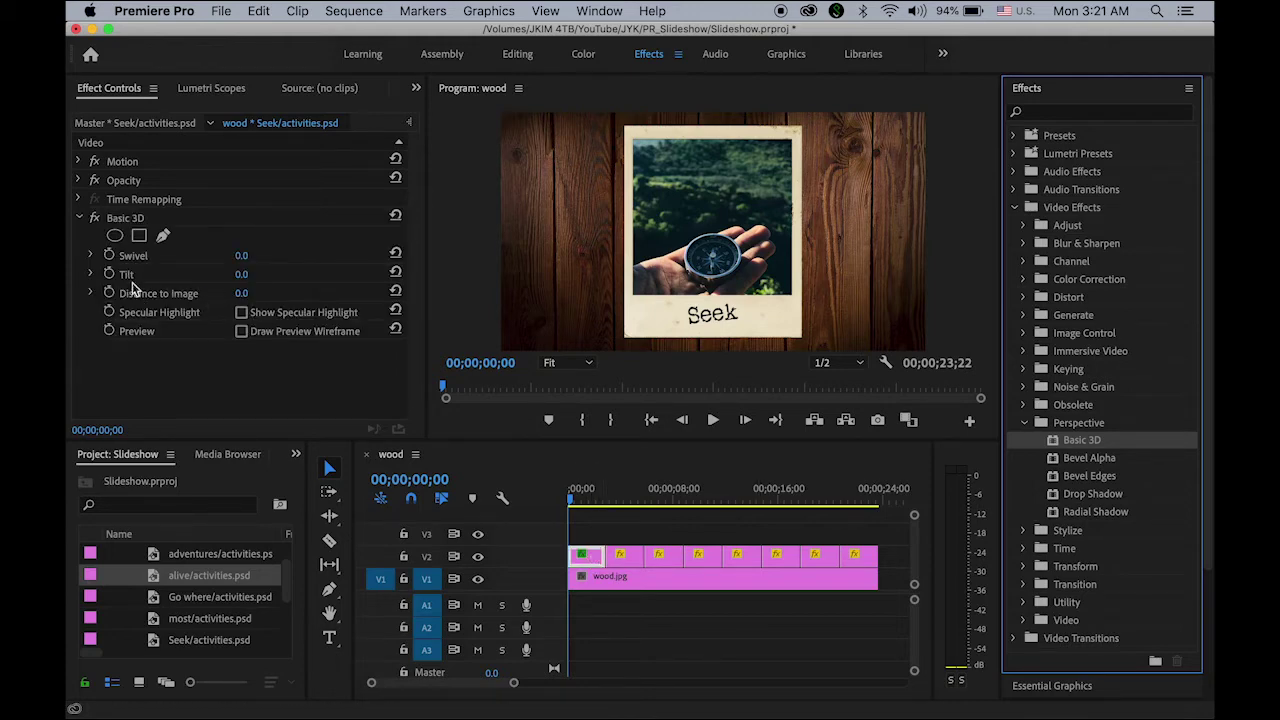
click(109, 256)
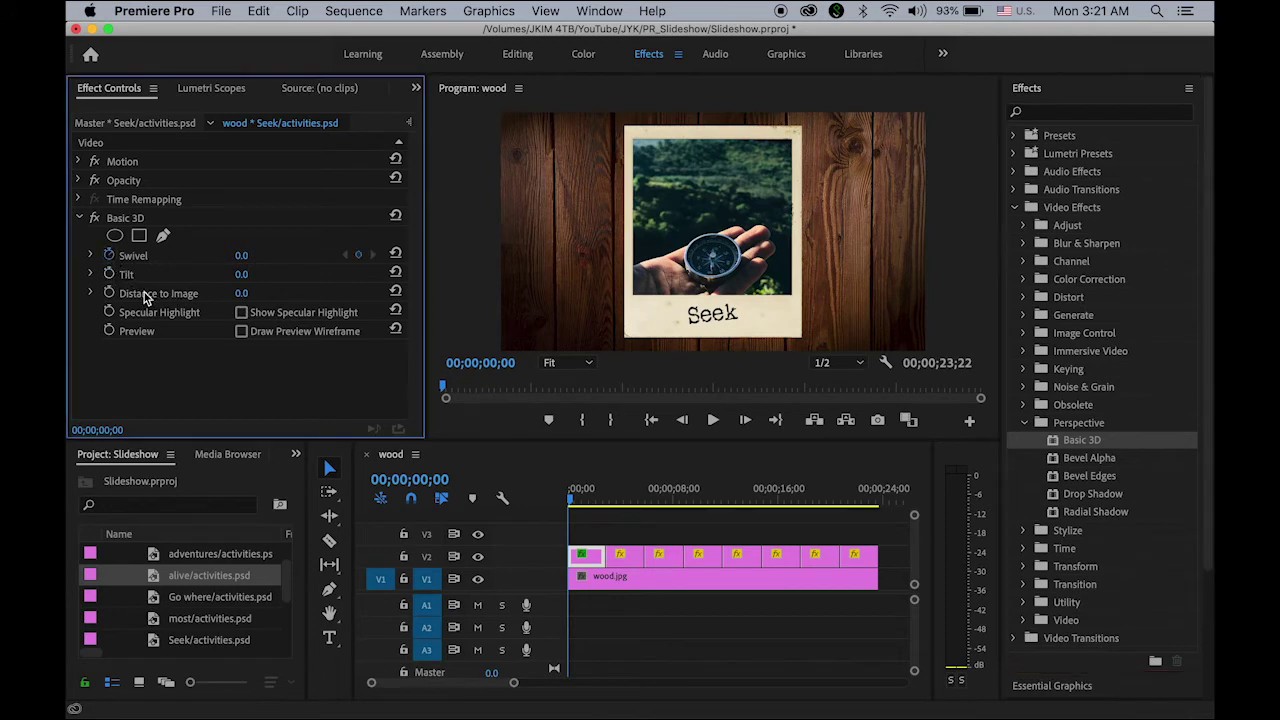
click(109, 274)
Move the playhead to 00;00;02;28, the last frame of the Seek clip.
drag(513, 683, 474, 687)
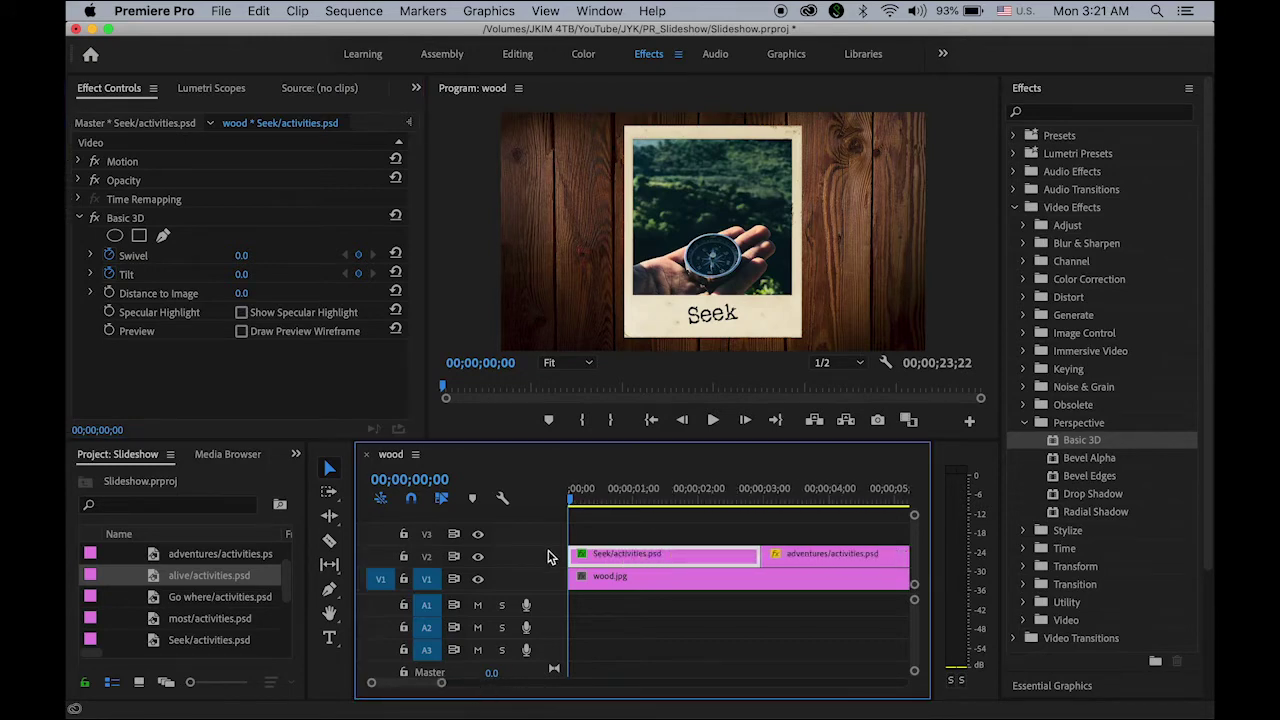
drag(570, 503, 765, 523)
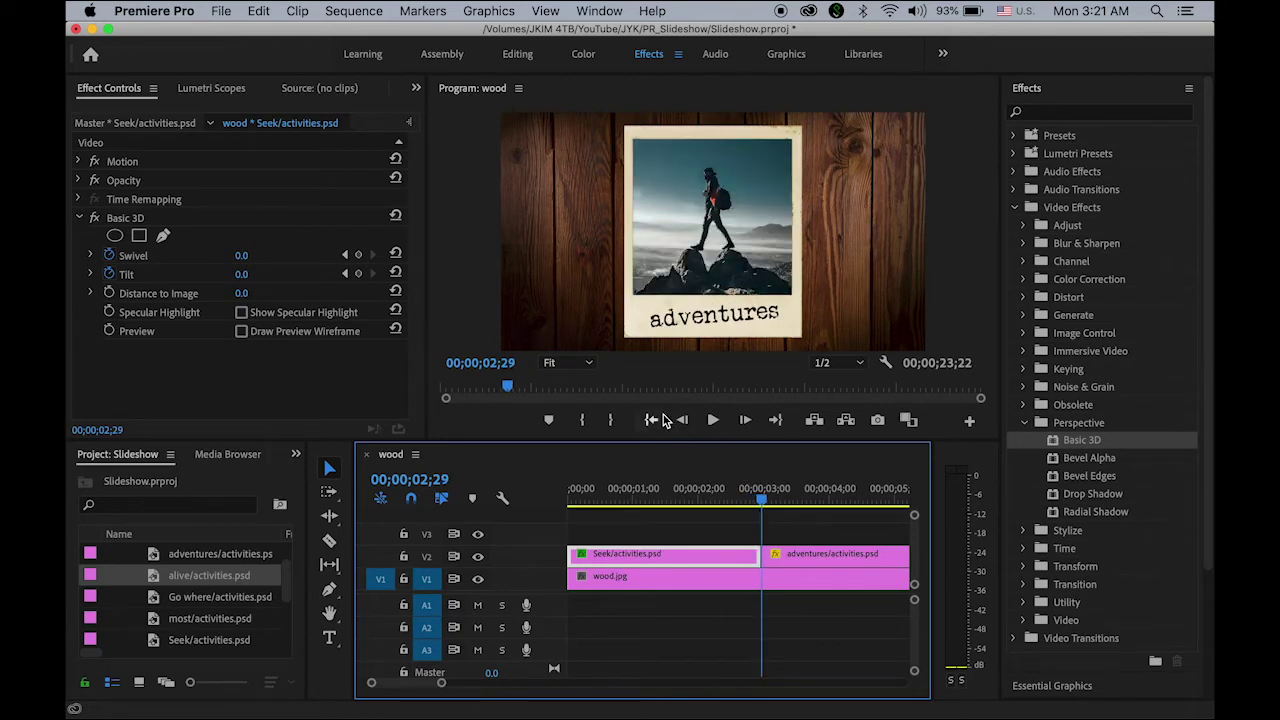
click(685, 421)
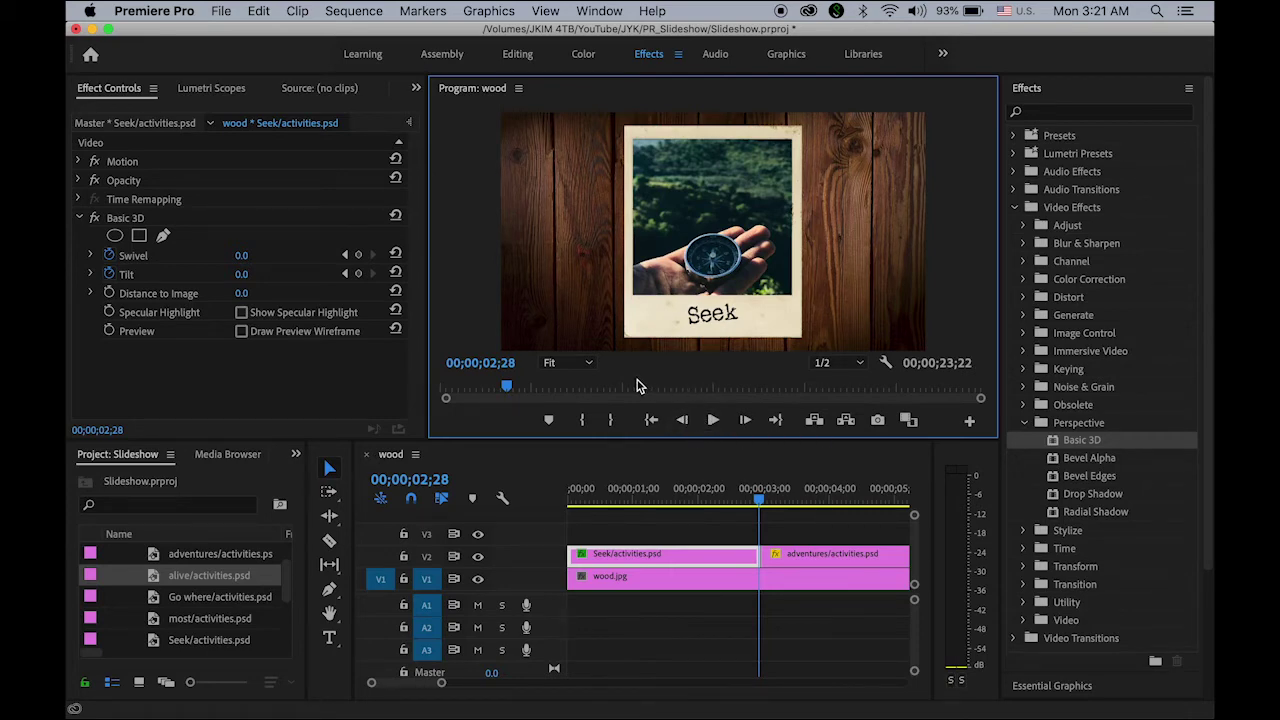
Set Basic 3D Swivel to 30° and Tilt to -30°, then scrub to preview.
click(244, 257)
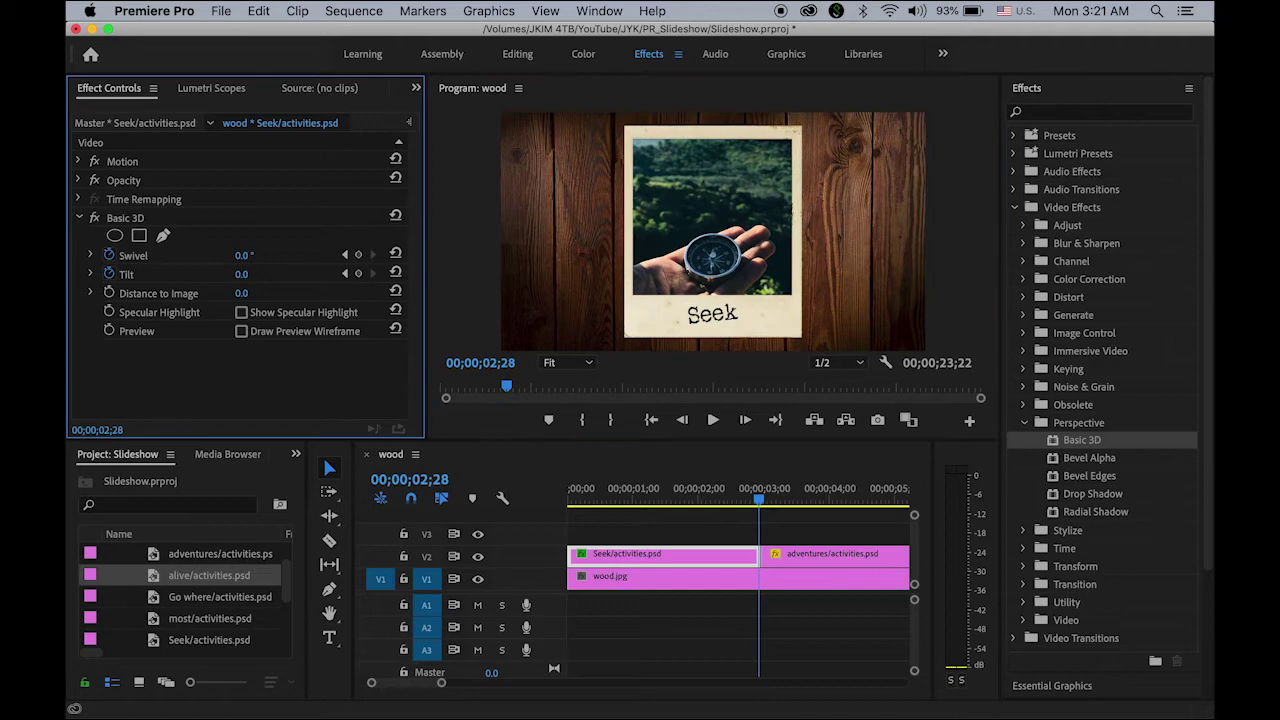
click(250, 255)
key(Return)
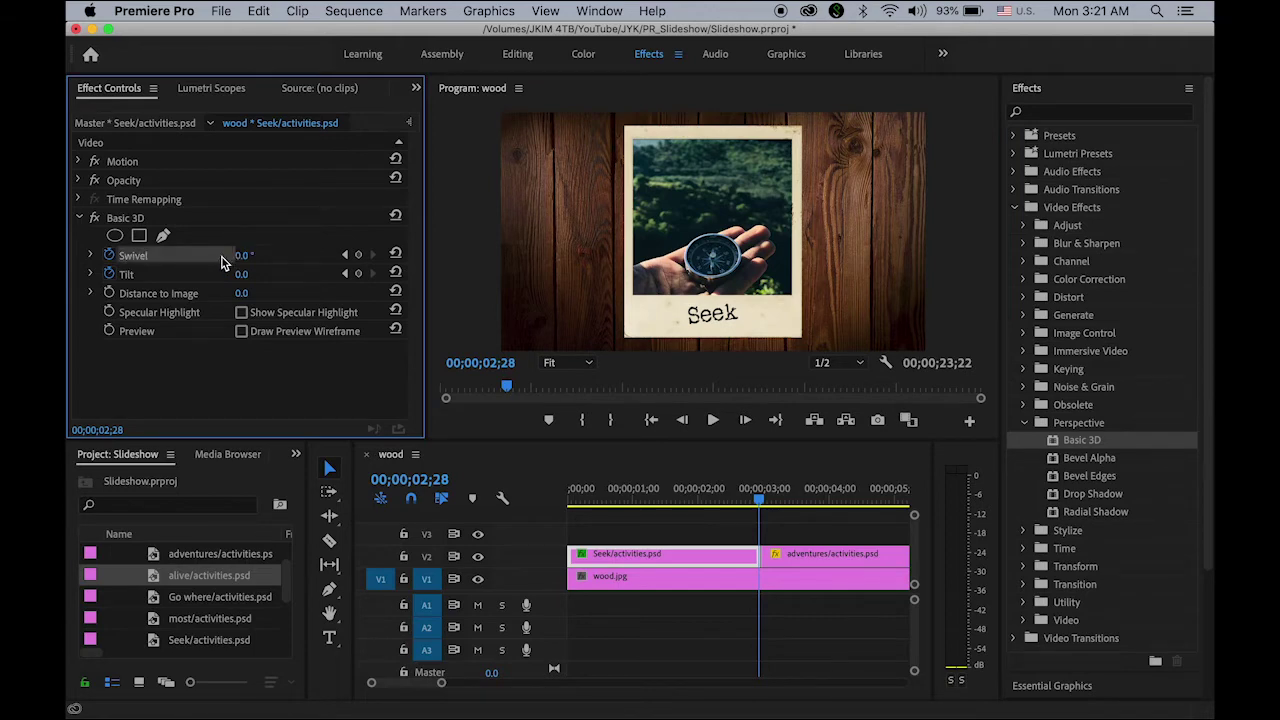
drag(244, 255, 271, 255)
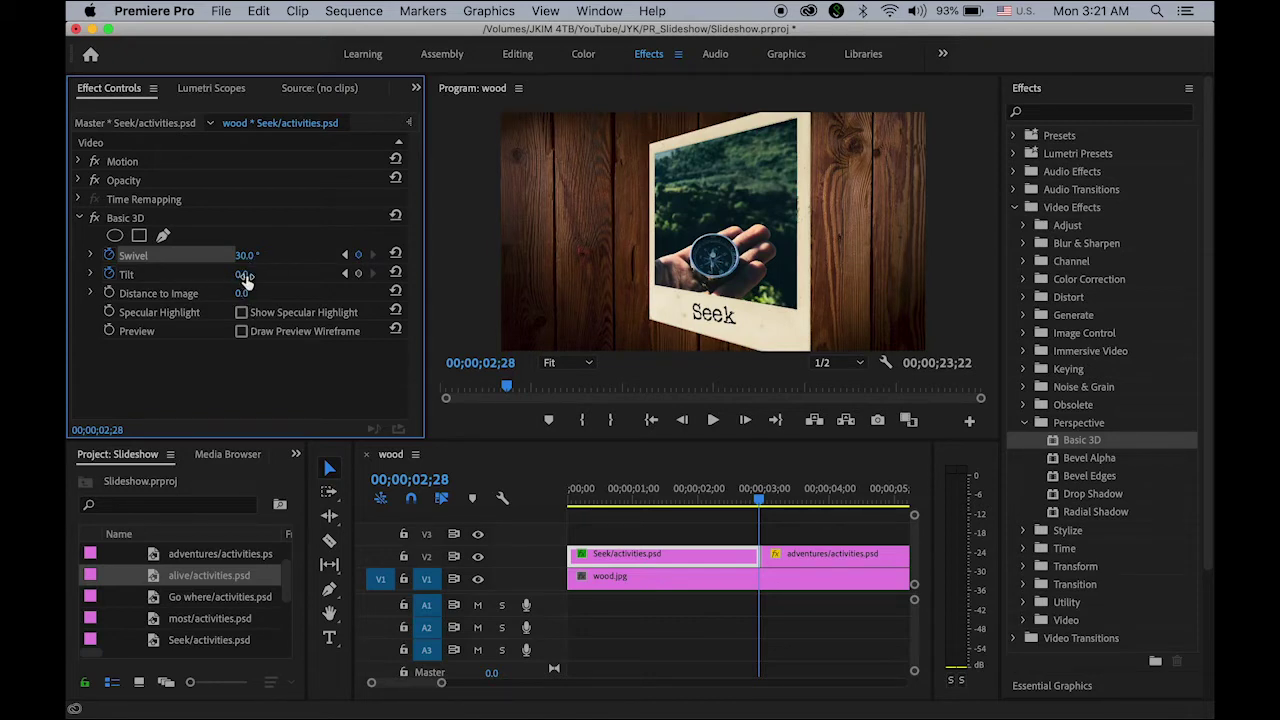
drag(244, 274, 252, 276)
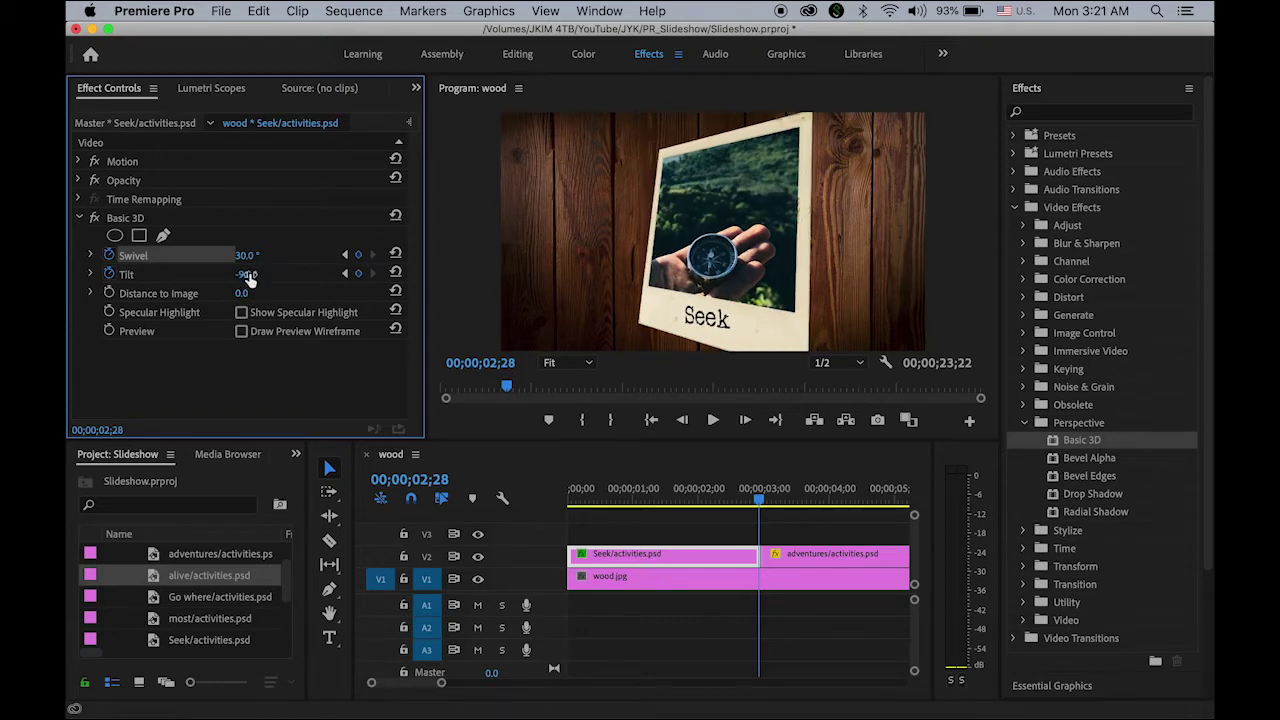
click(250, 274)
key(Return)
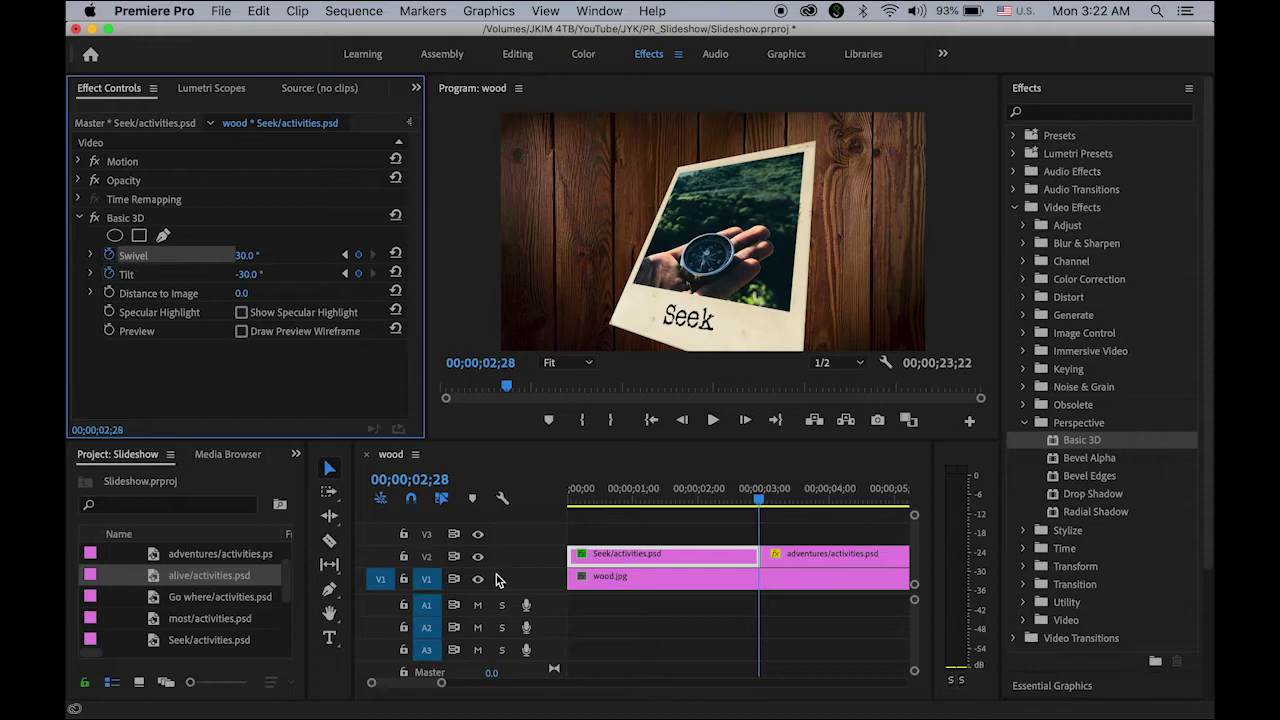
drag(681, 493, 523, 649)
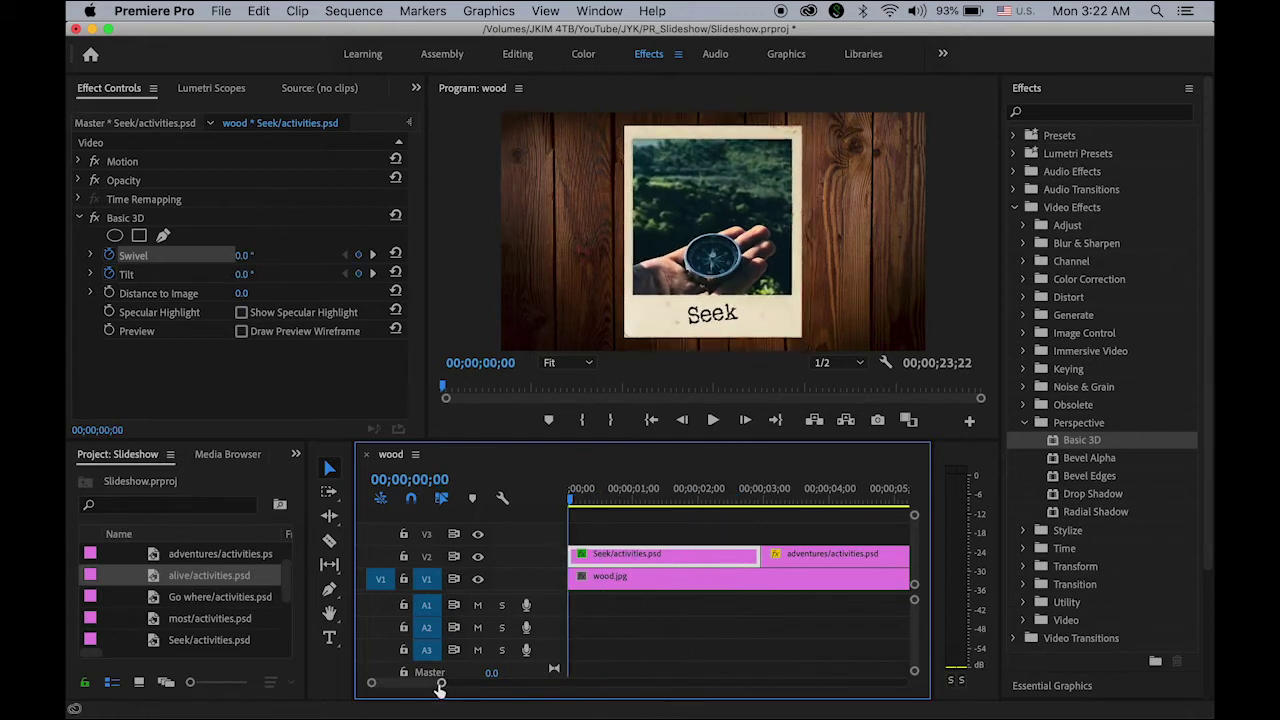
Copy the Seek clip's Basic 3D effect from Effect Controls.
drag(440, 687, 507, 692)
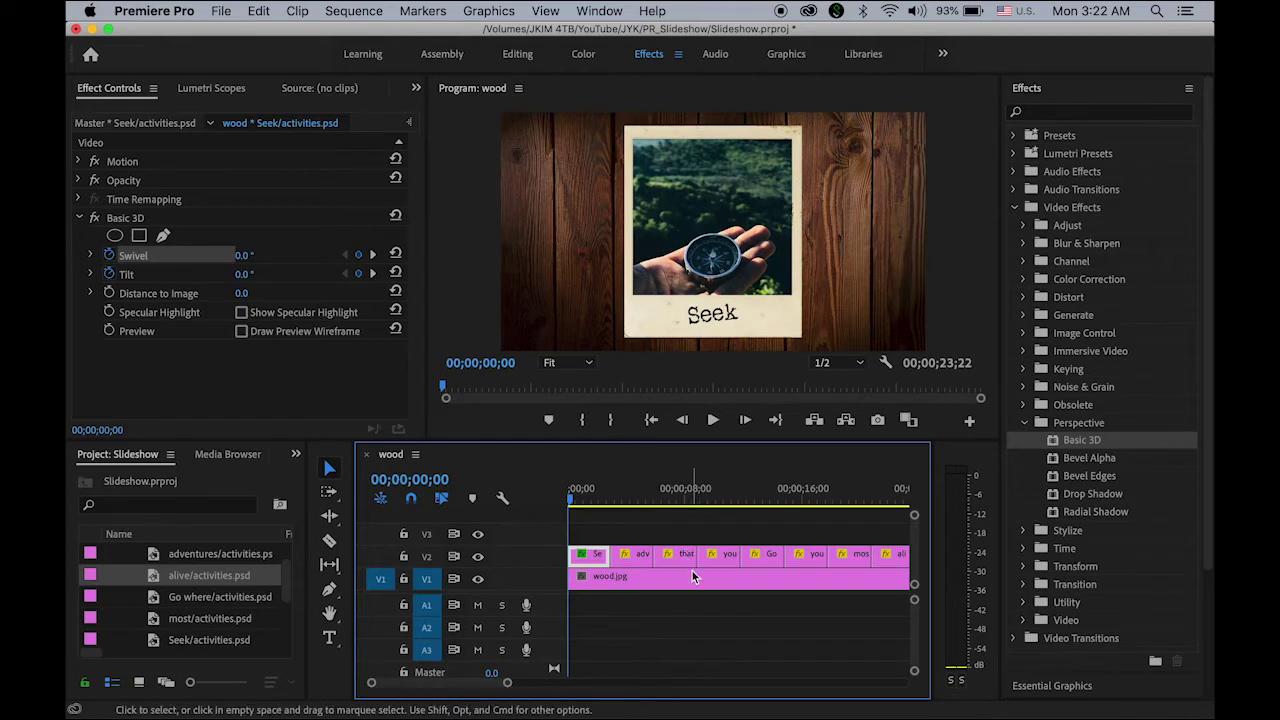
click(80, 220)
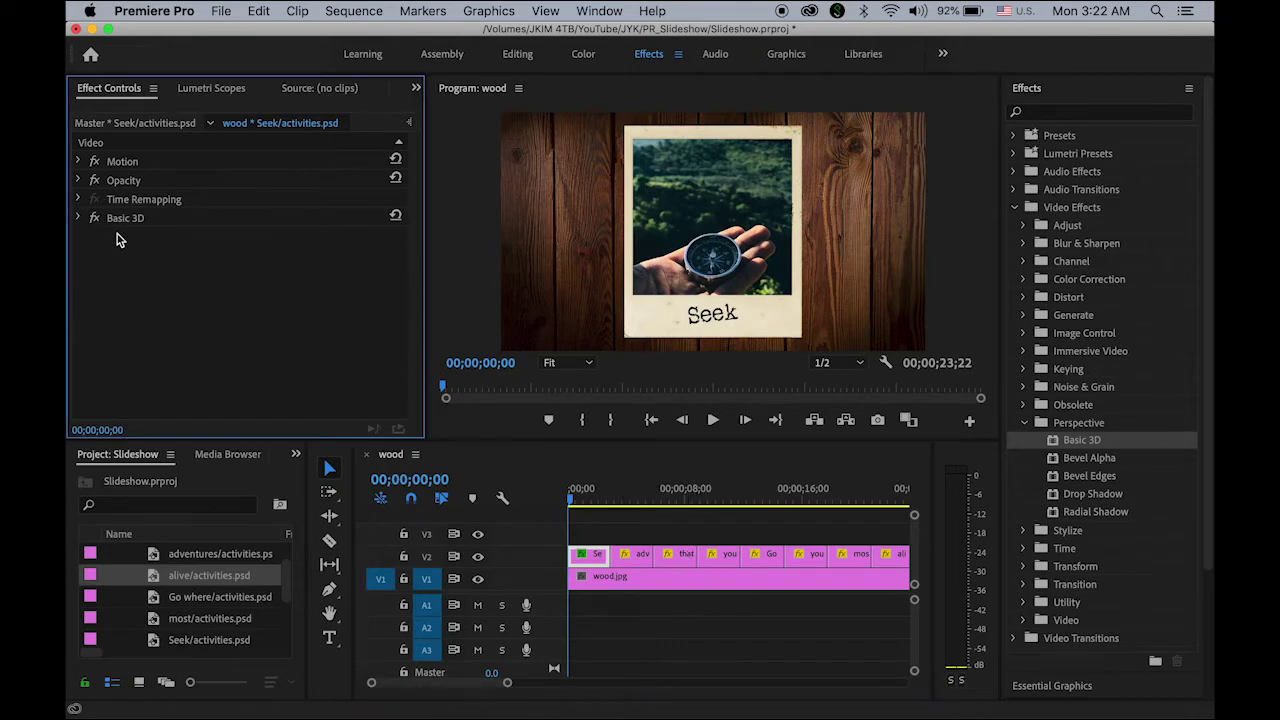
click(131, 220)
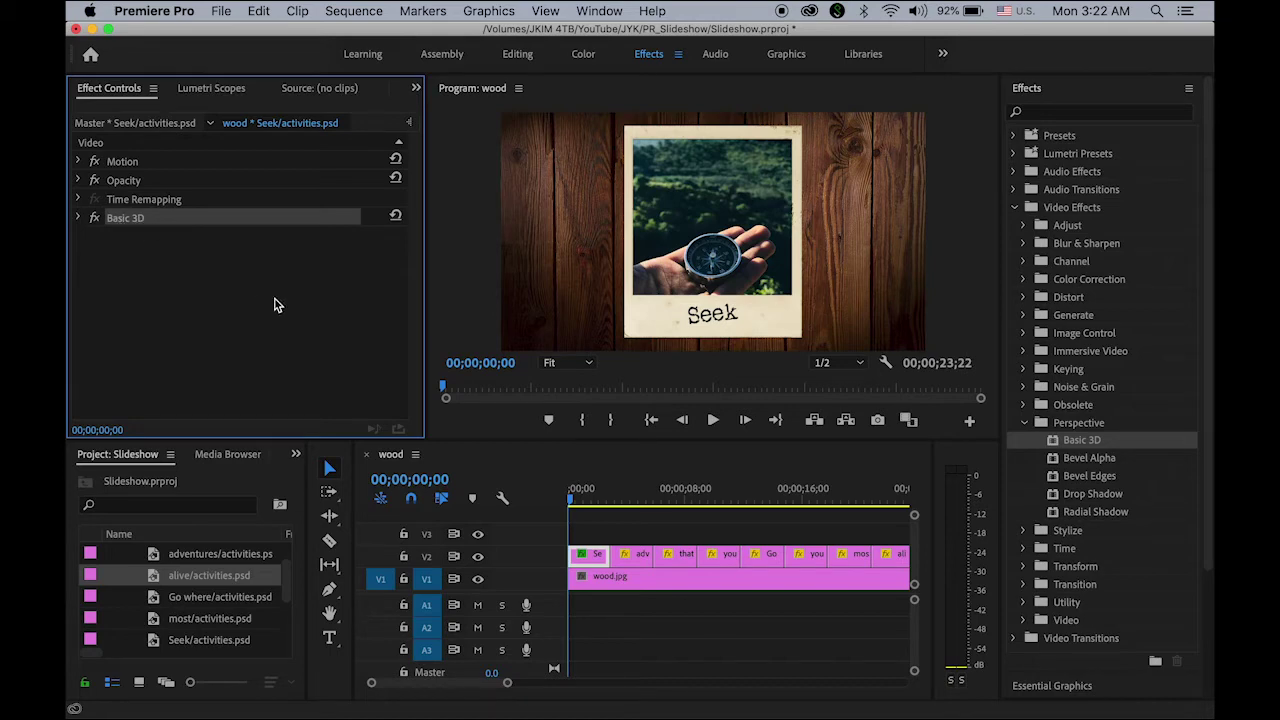
click(262, 11)
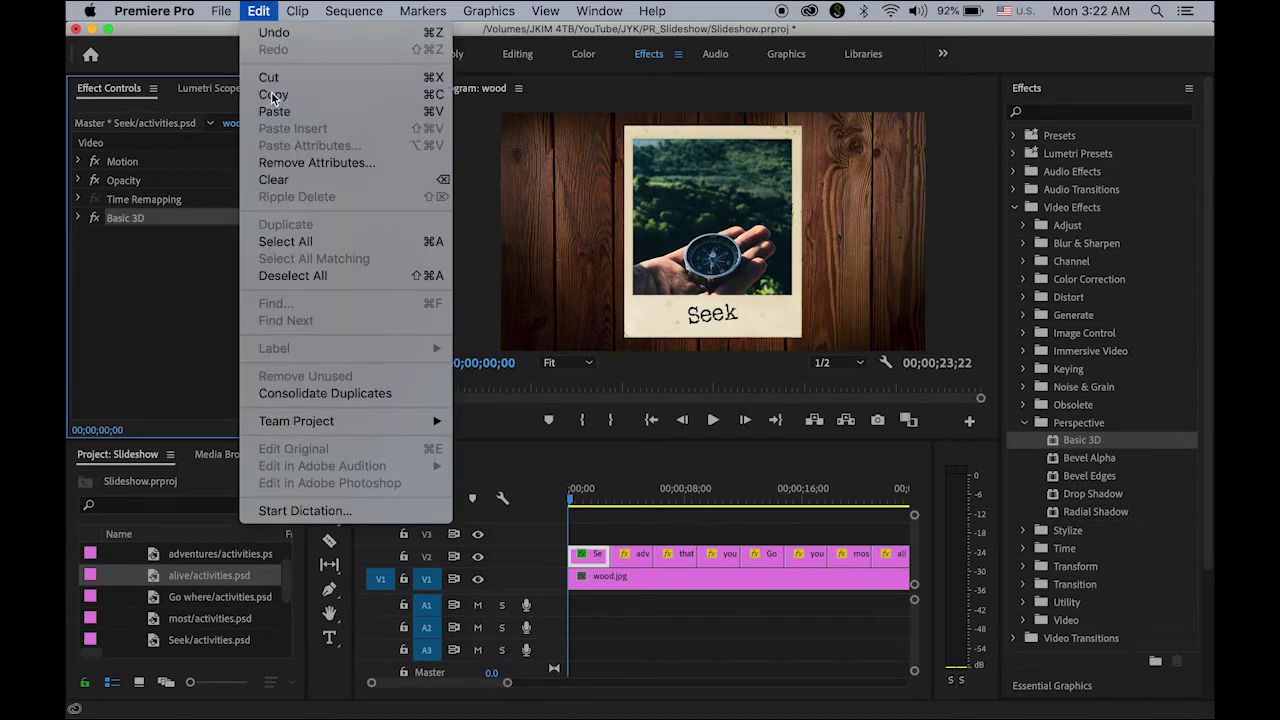
click(272, 95)
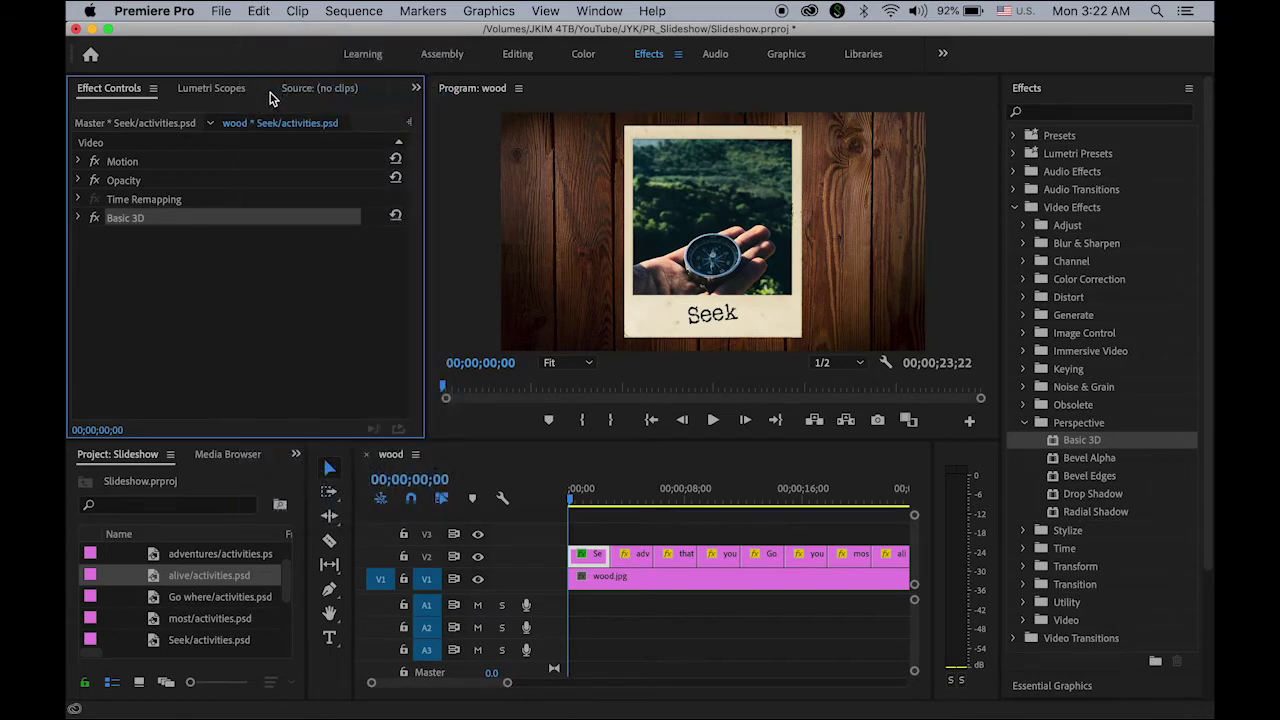
Paste Basic 3D onto the that, Go and most clips, then preview around three seconds.
click(680, 556)
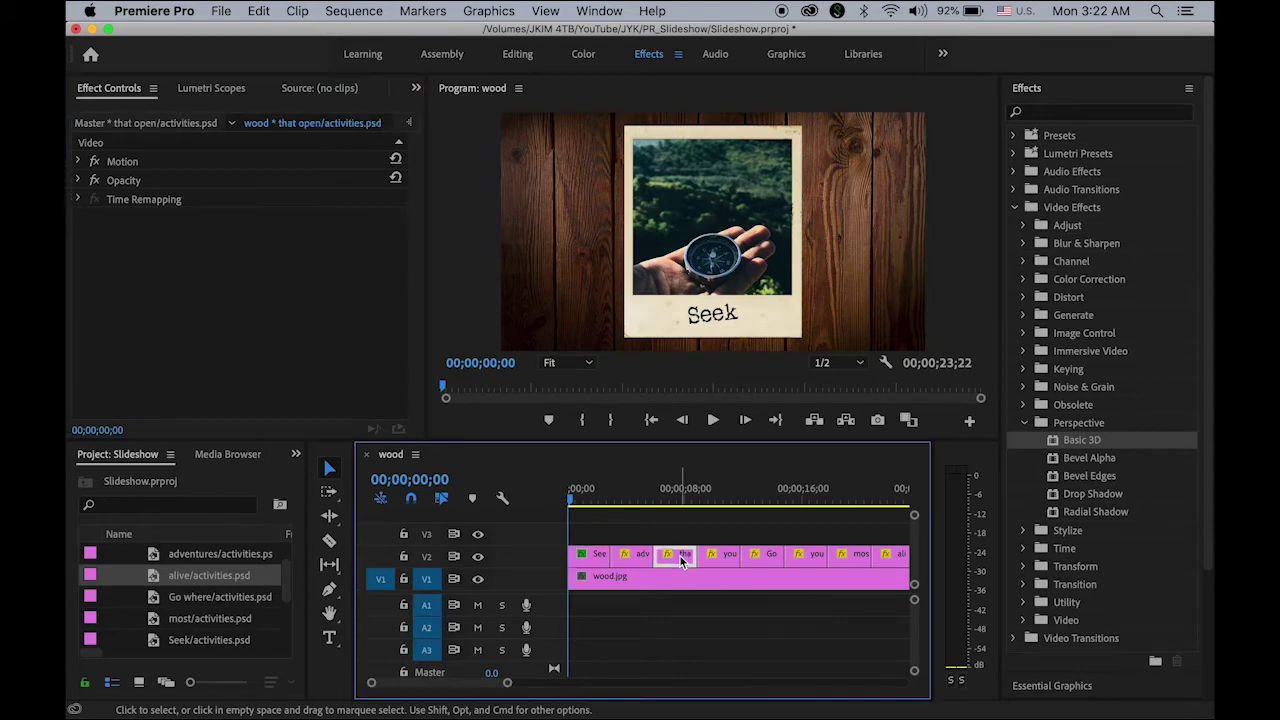
shift+click(766, 556)
shift+click(856, 562)
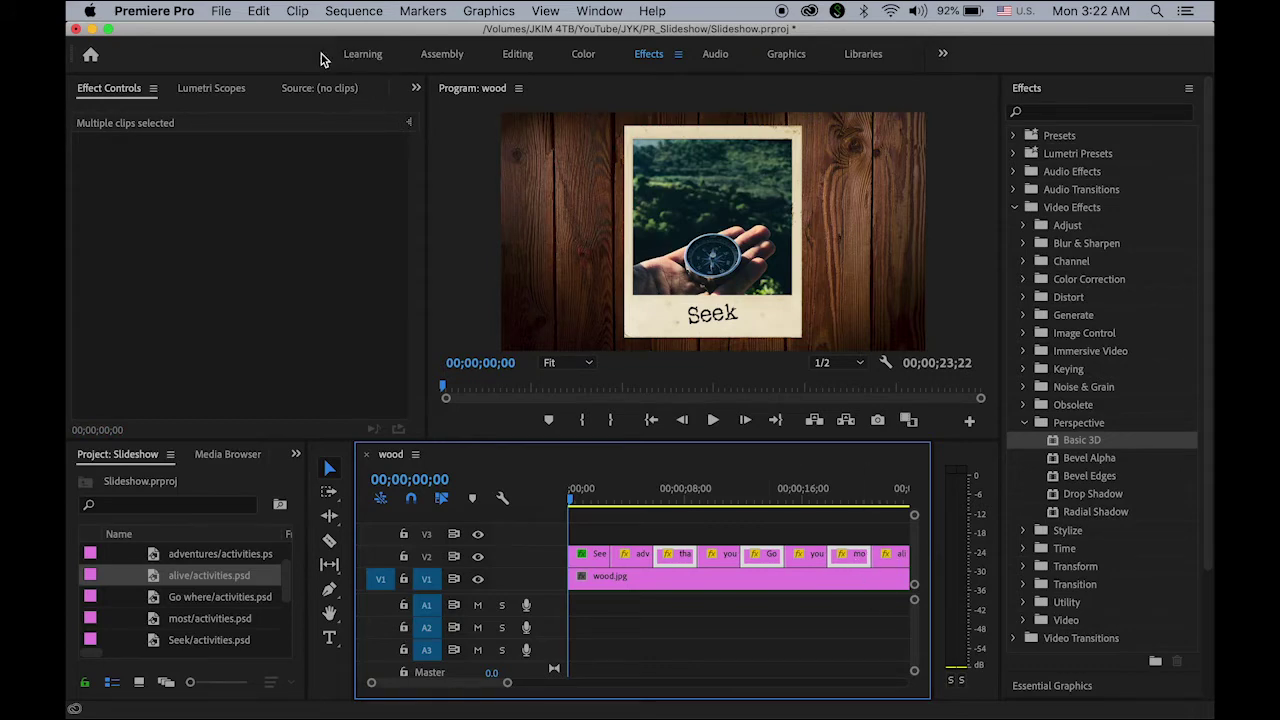
click(255, 10)
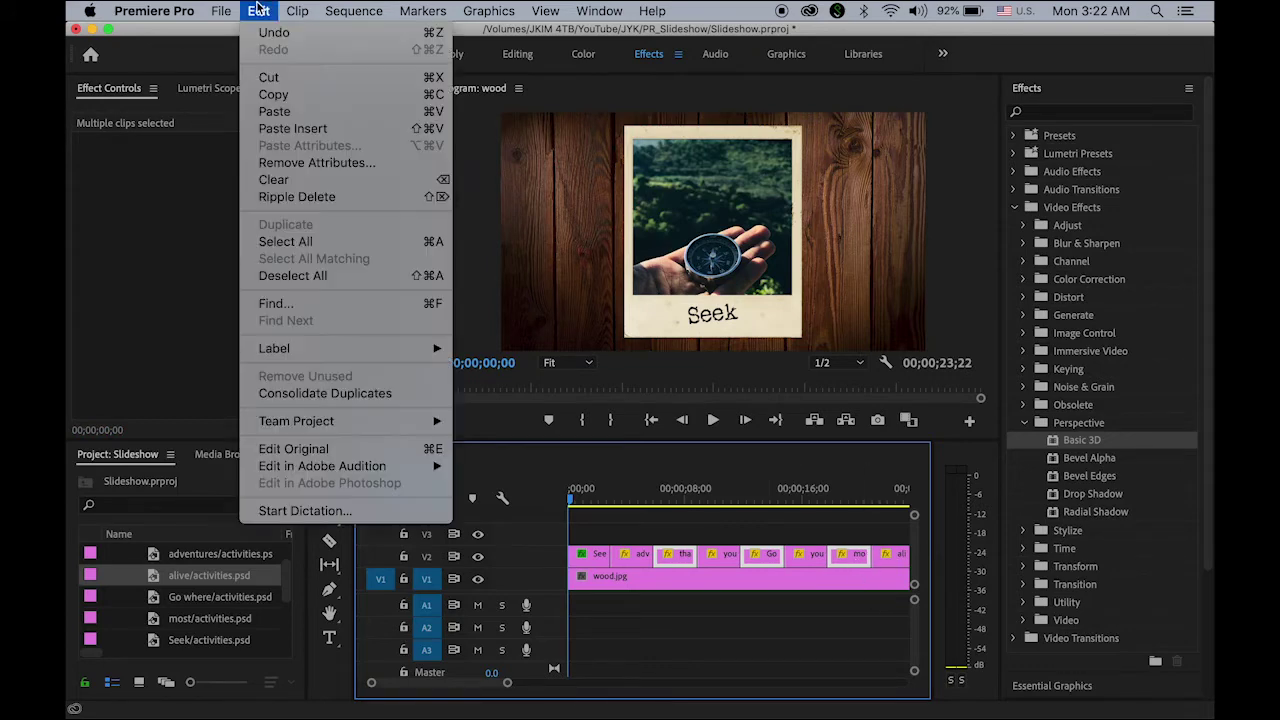
click(306, 108)
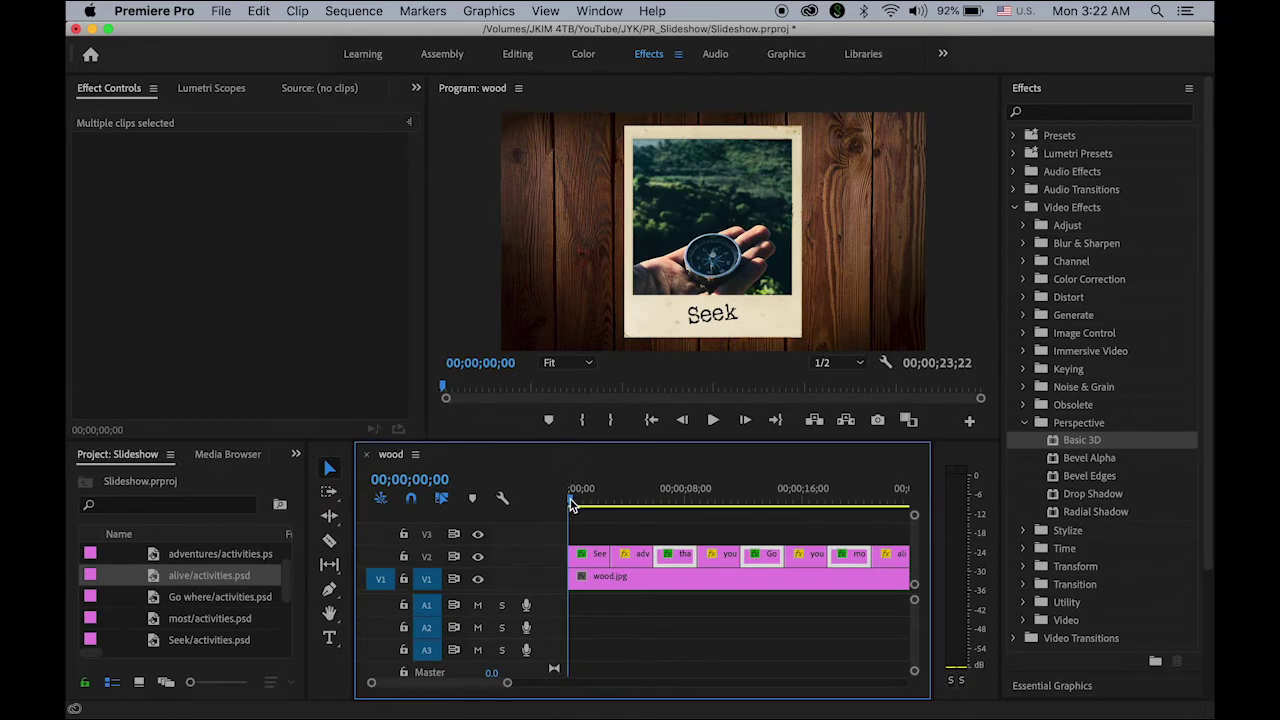
mouse_move(571, 498)
mouse_down()
mouse_move(848, 507)
mouse_move(569, 502)
mouse_up()
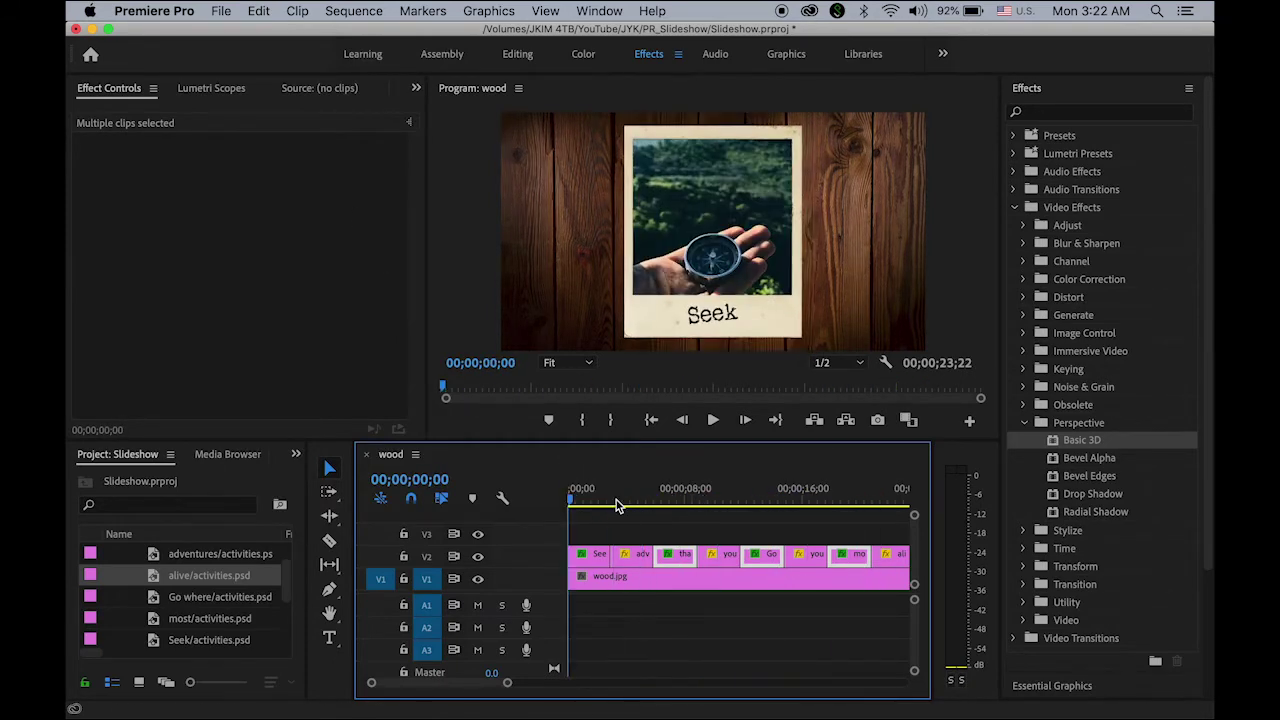
Apply Basic 3D to the adventures clip and cue its first frame.
click(634, 557)
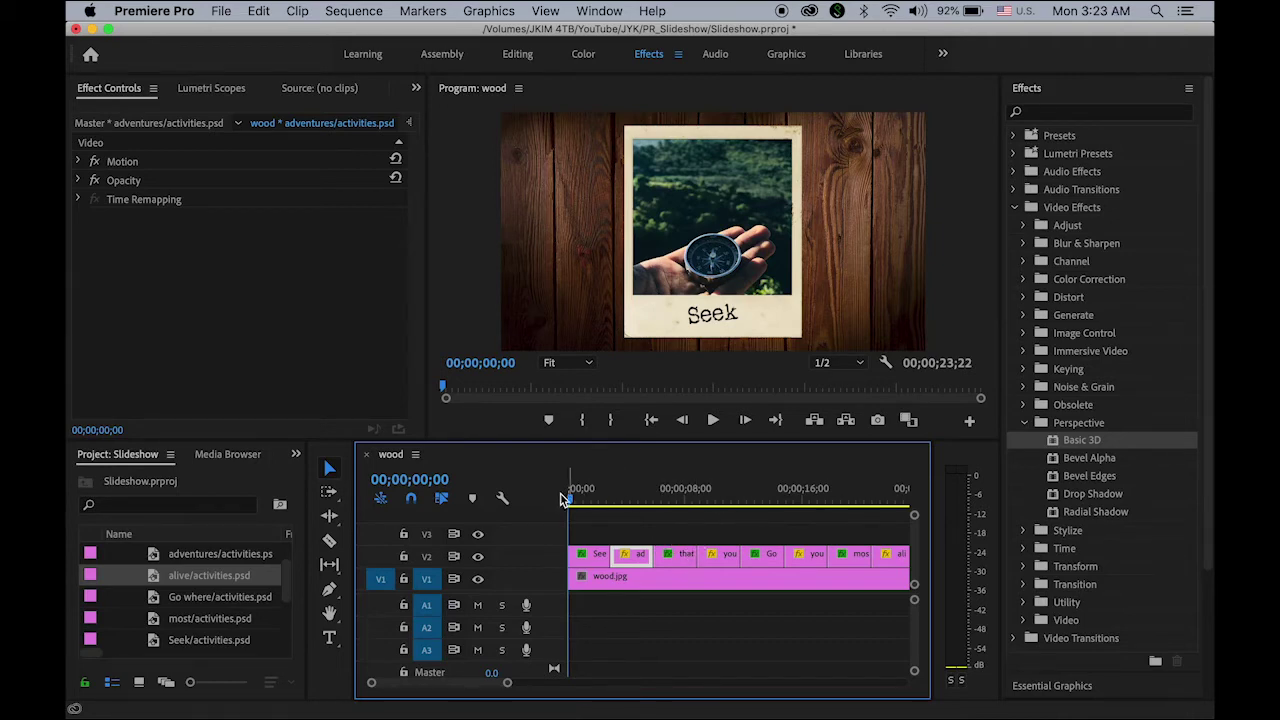
drag(1055, 443, 635, 558)
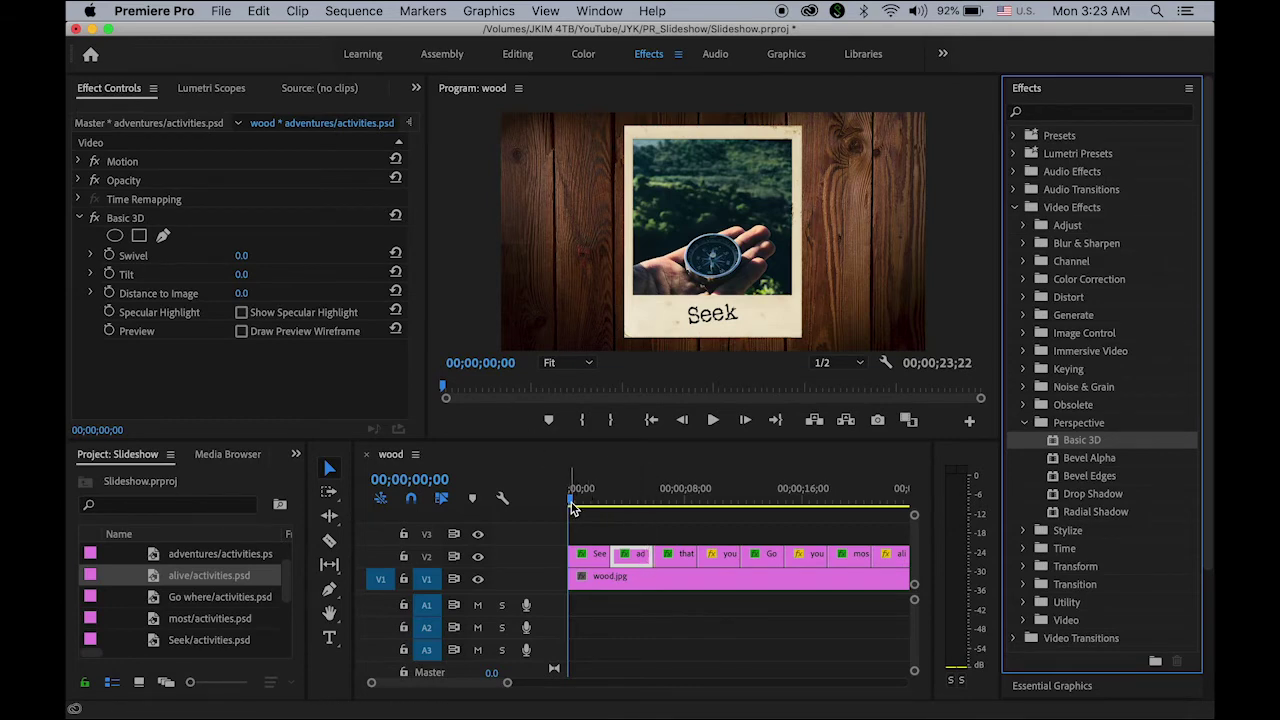
drag(572, 508, 617, 510)
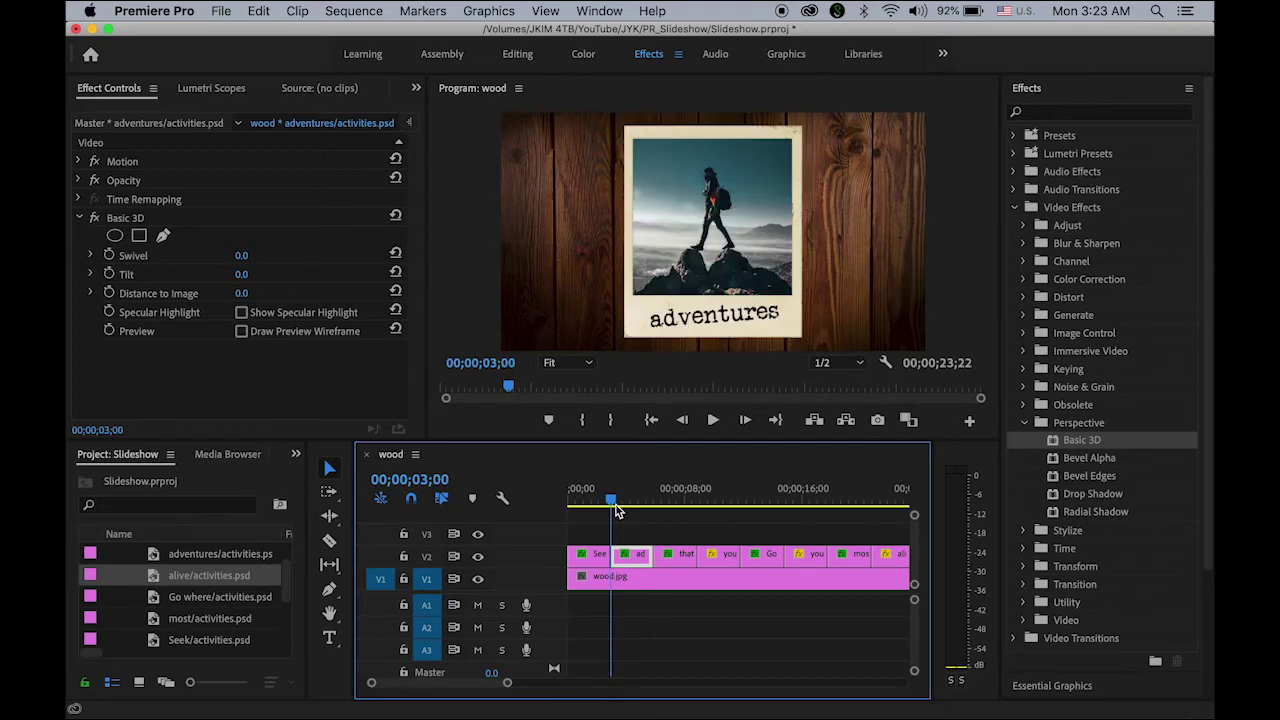
click(686, 425)
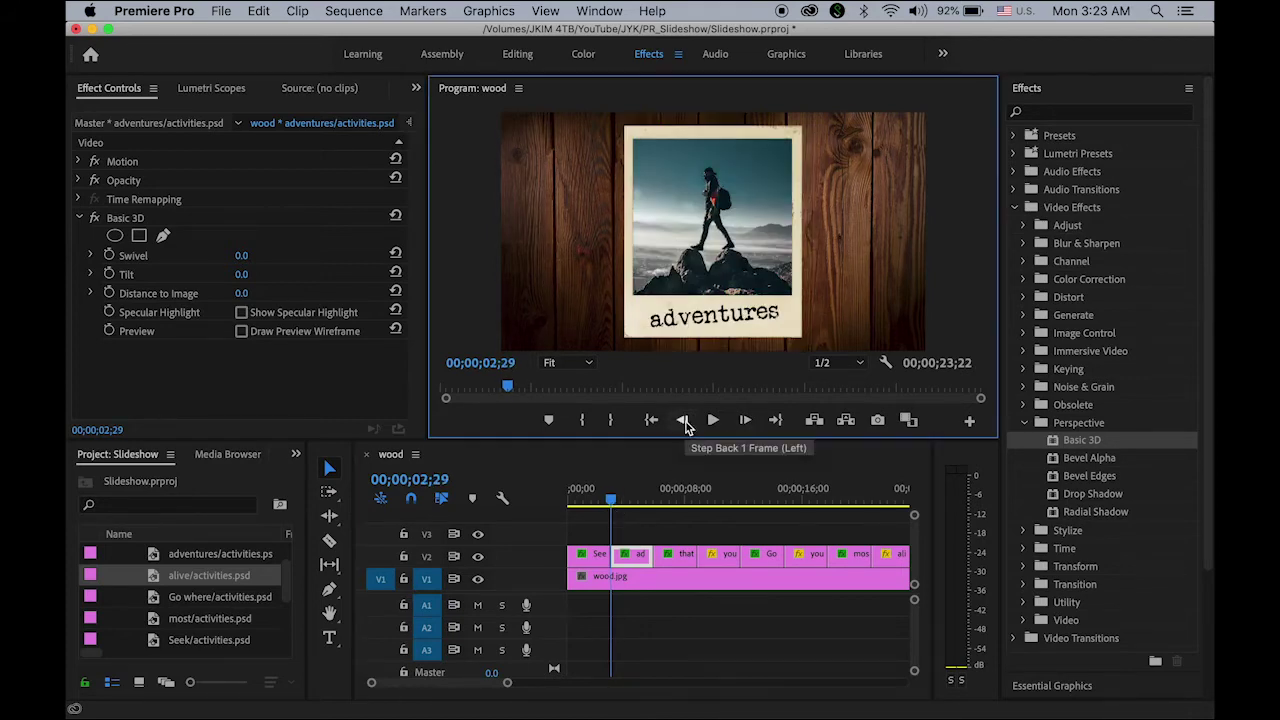
click(686, 425)
click(745, 422)
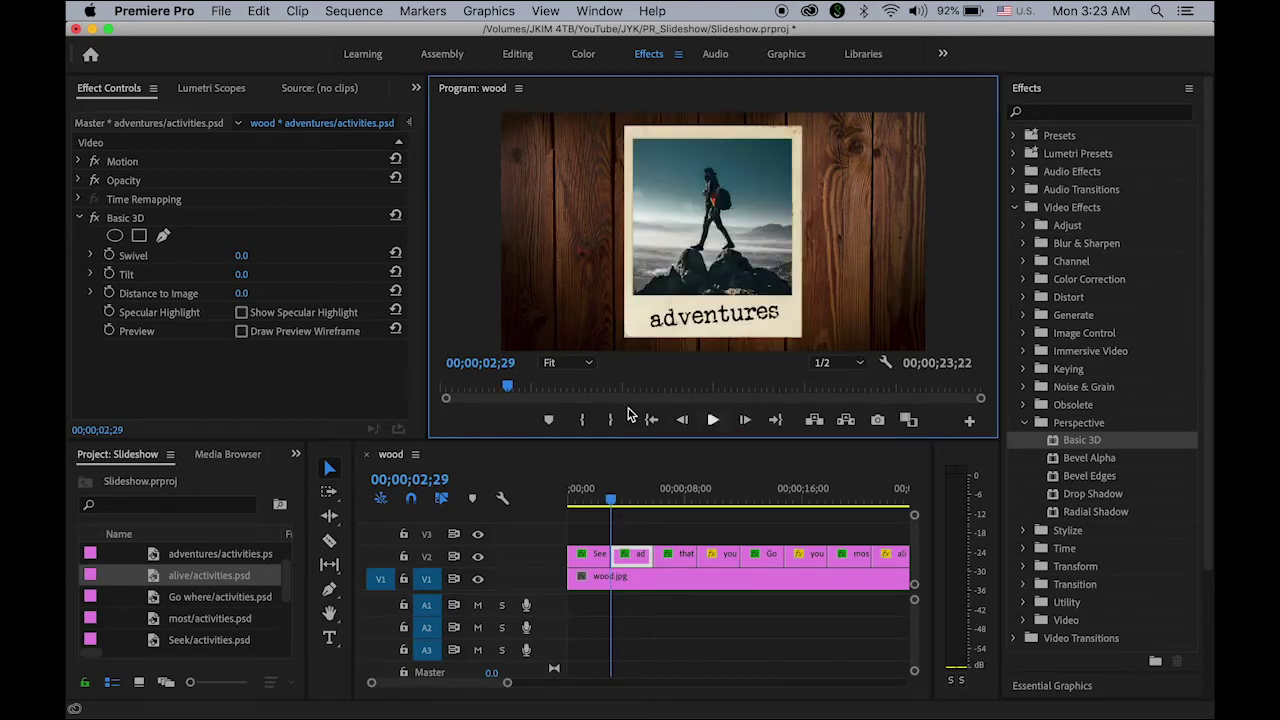
Keyframe Swivel 30° and Tilt -30° at the adventures clip's first frame.
click(110, 256)
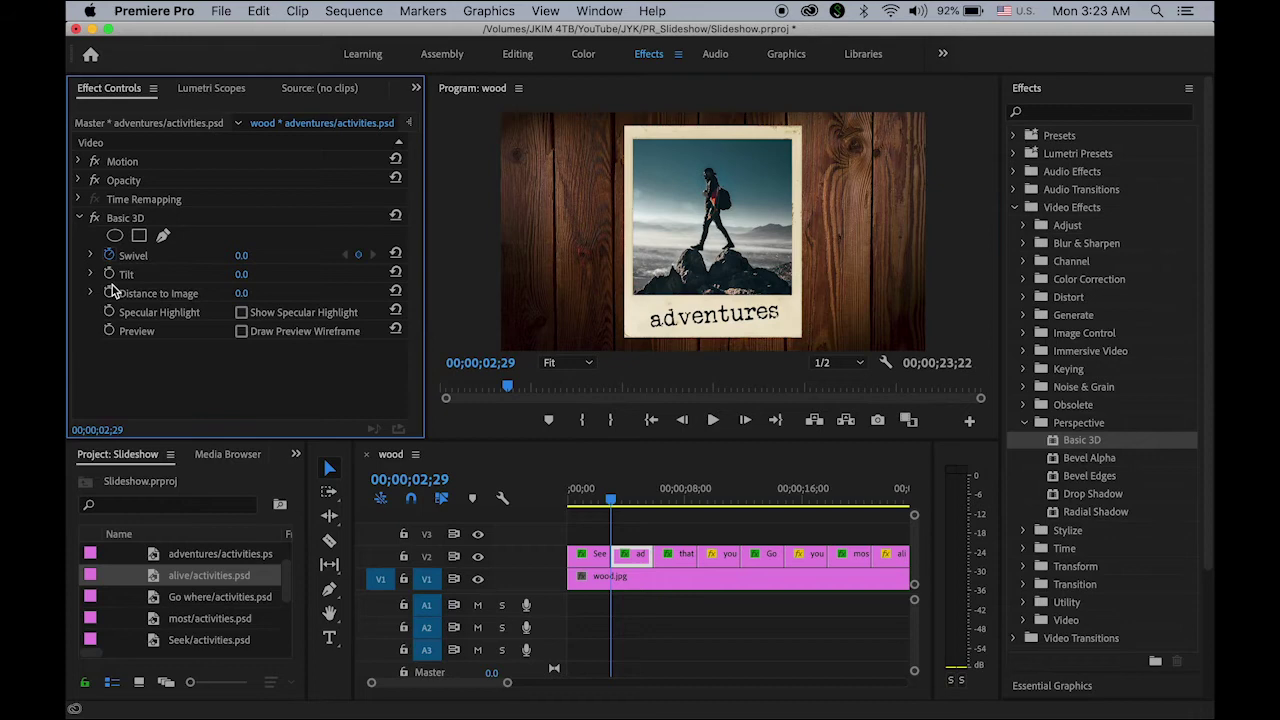
click(241, 255)
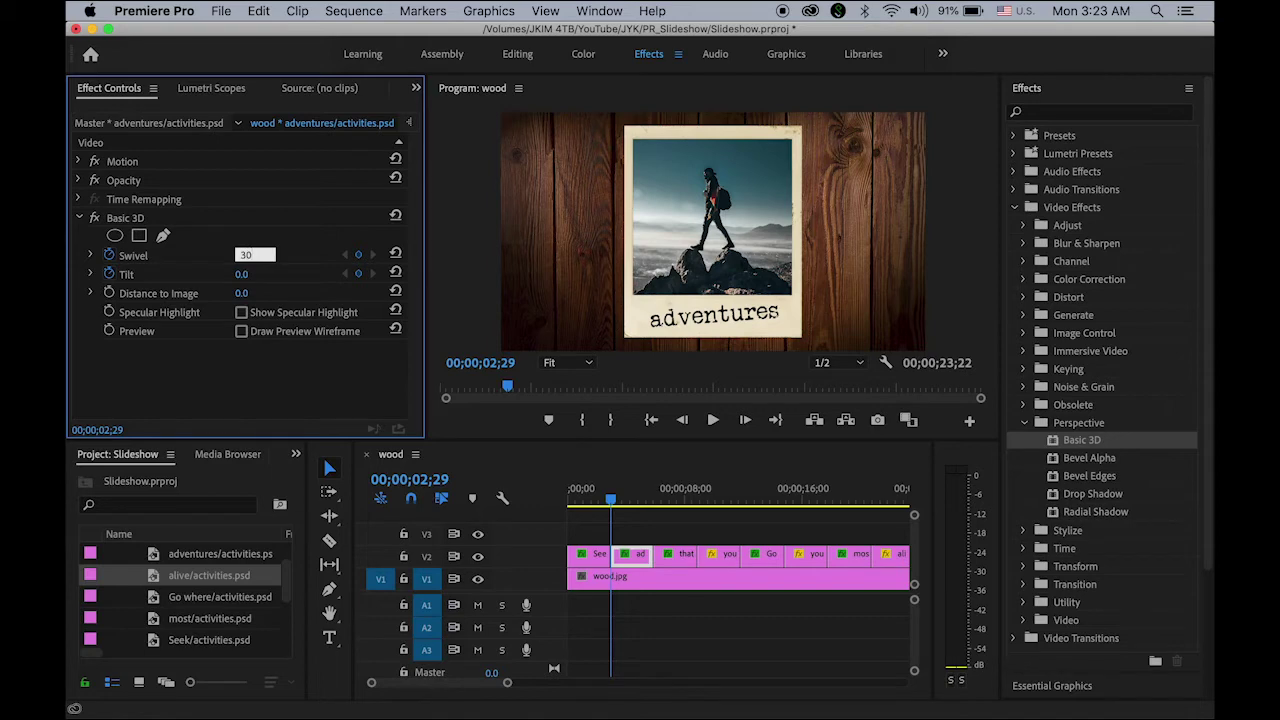
key(Return)
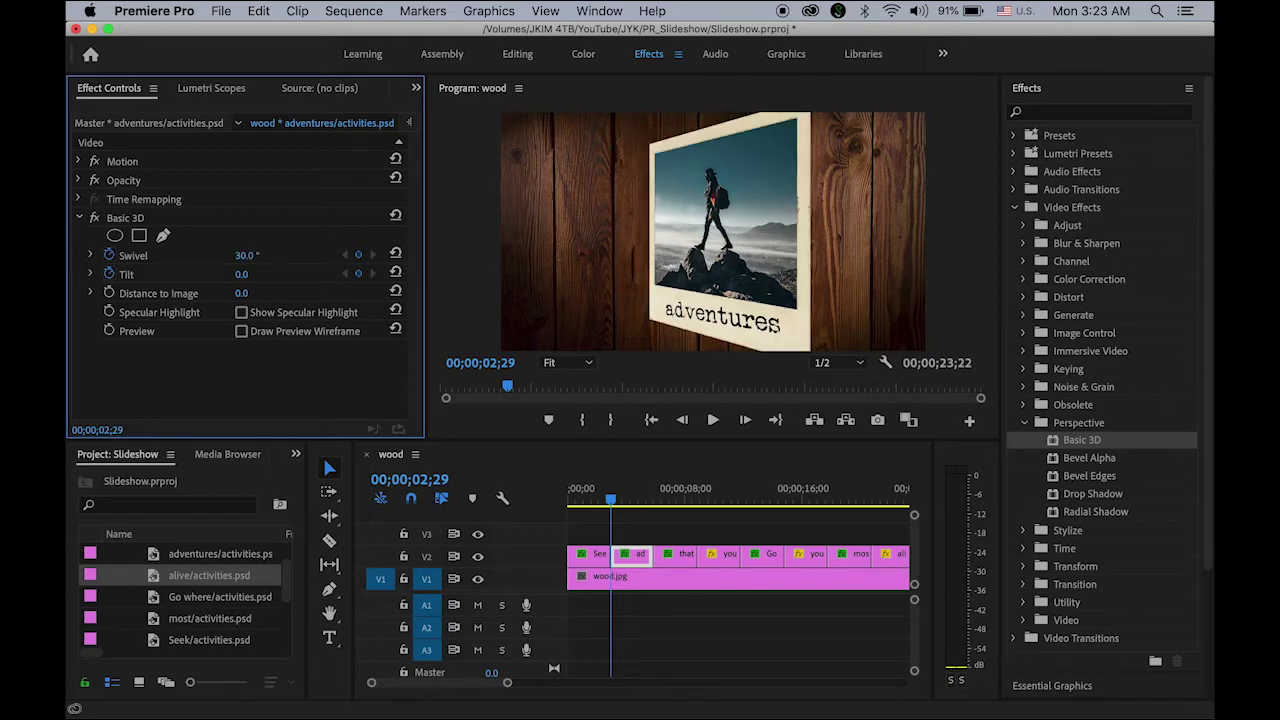
click(252, 273)
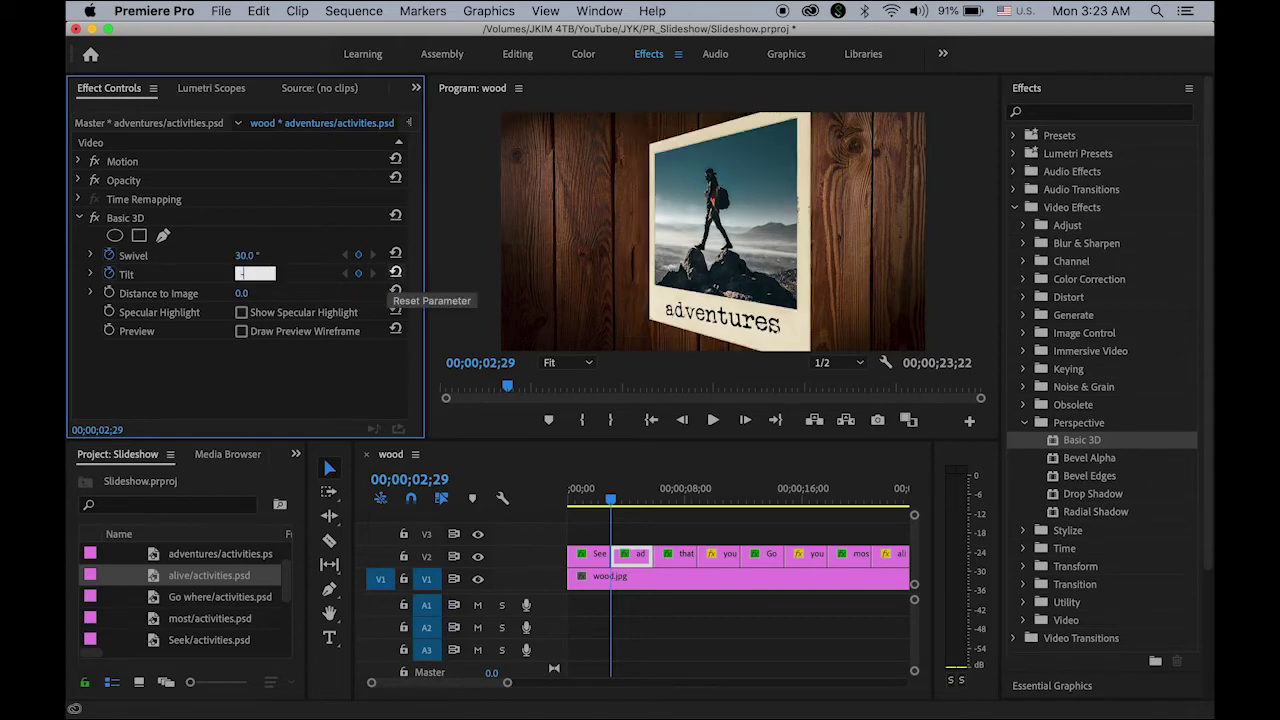
text(-30)
key(Return)
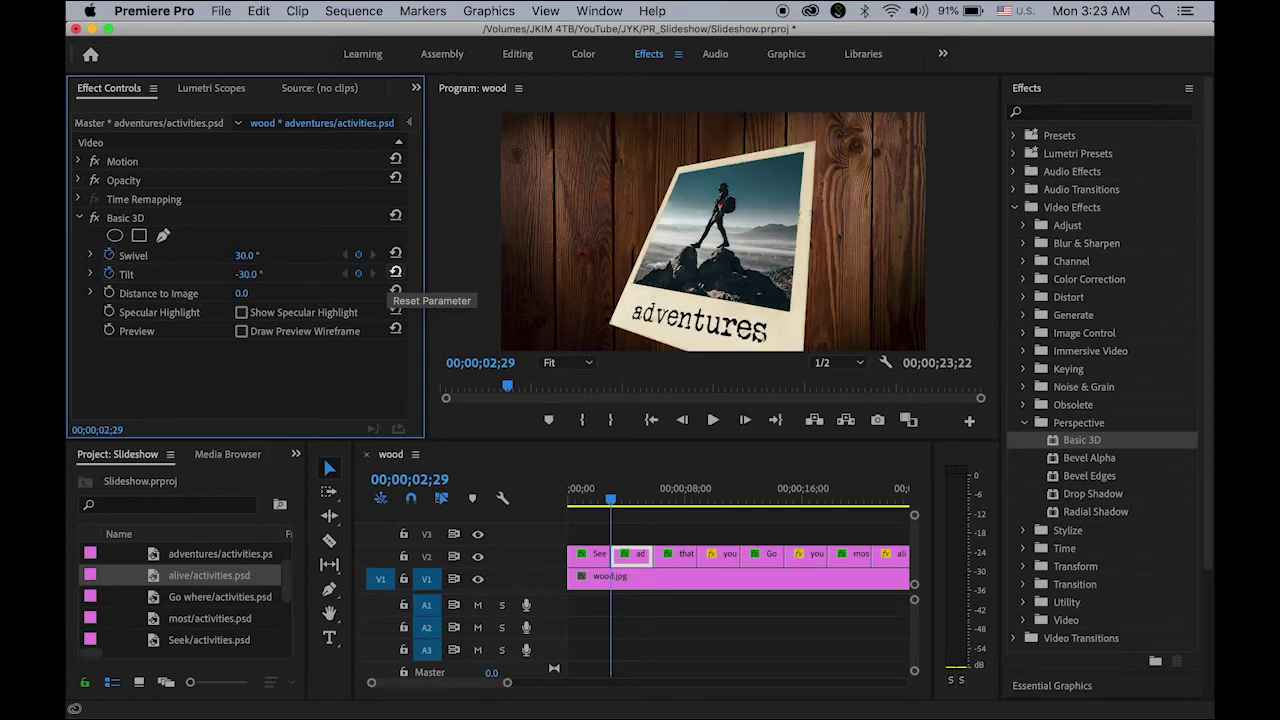
Keyframe Swivel 0° and Tilt 0° at the adventures clip's last frame.
drag(606, 498, 646, 498)
drag(507, 682, 445, 683)
drag(739, 499, 770, 502)
click(744, 420)
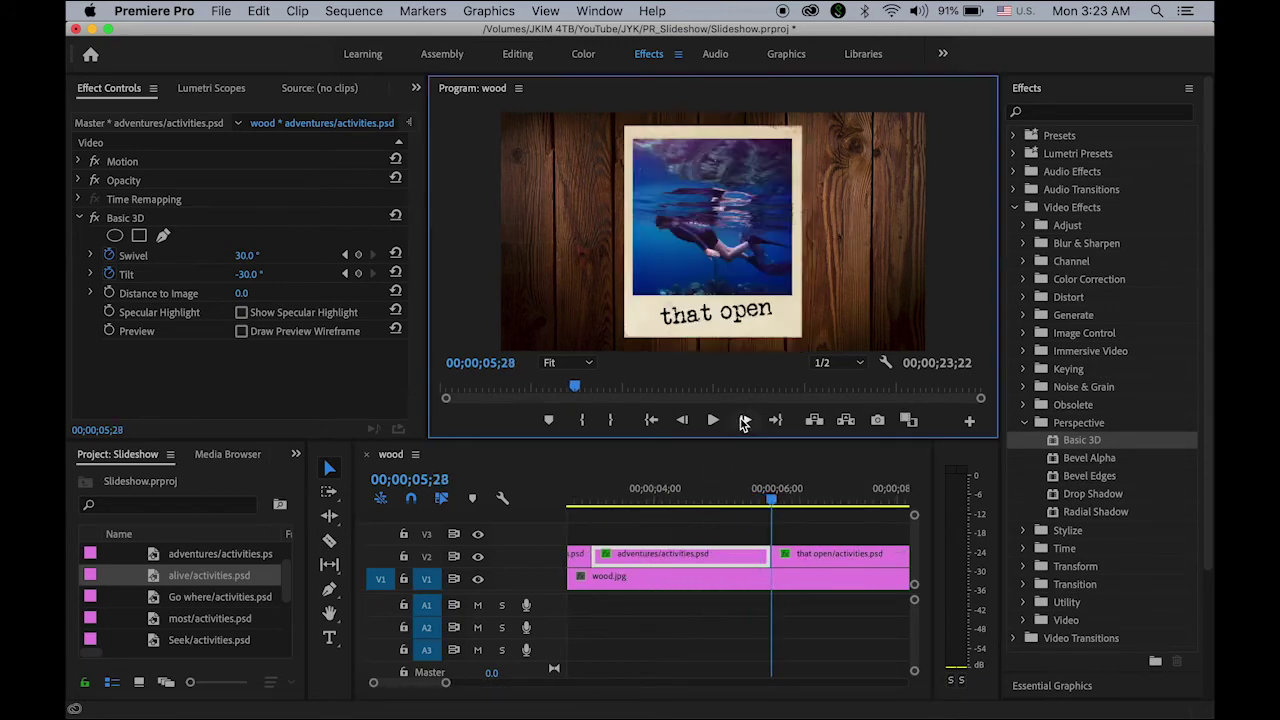
click(682, 420)
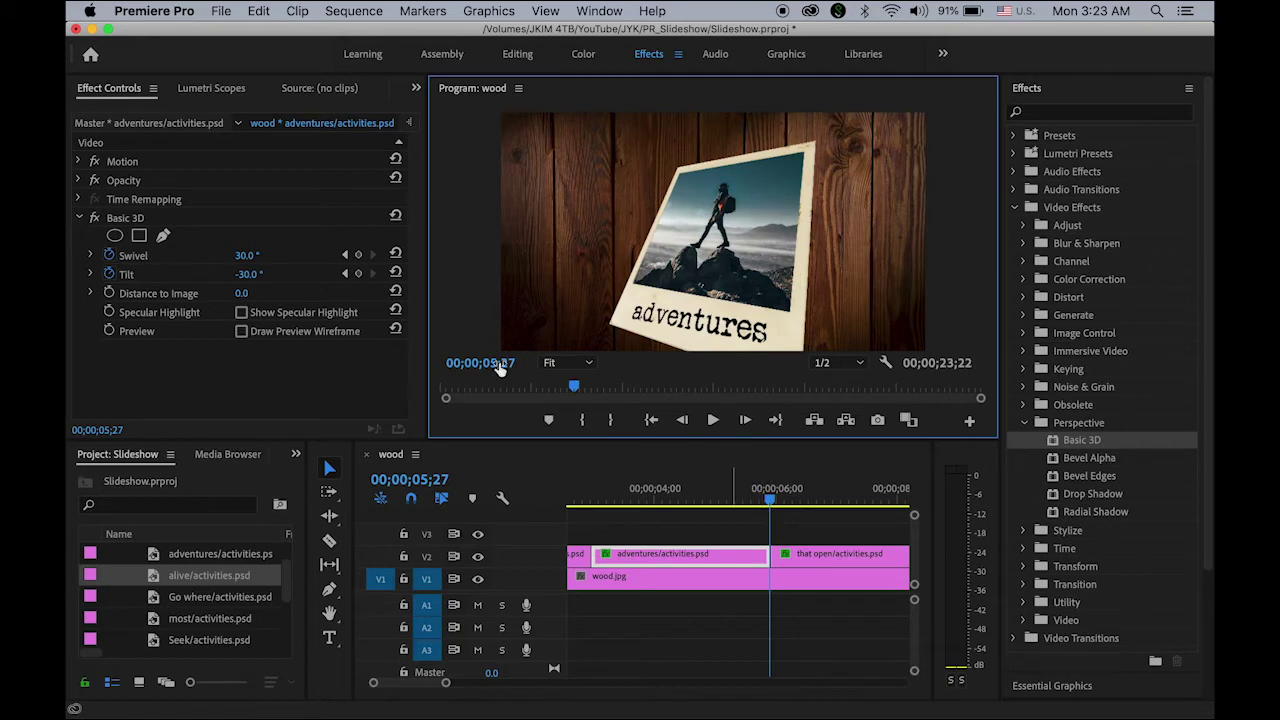
click(247, 255)
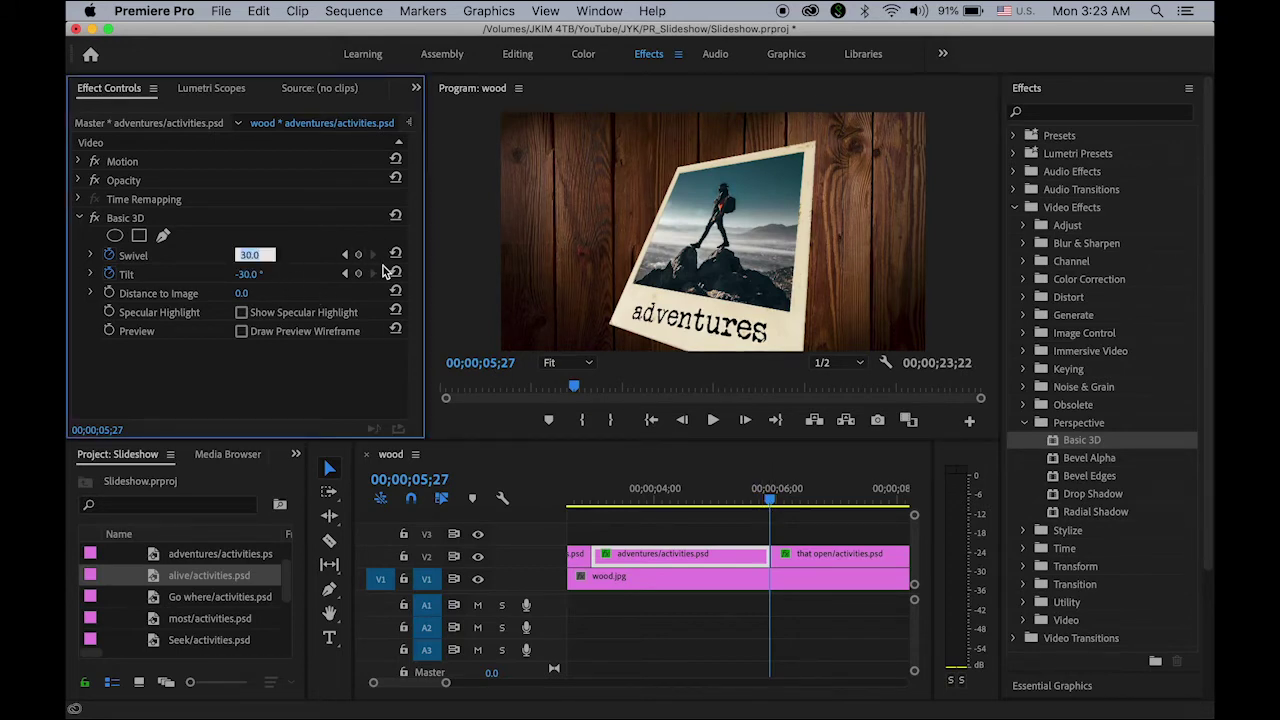
text(0)
key(Tab)
text(0)
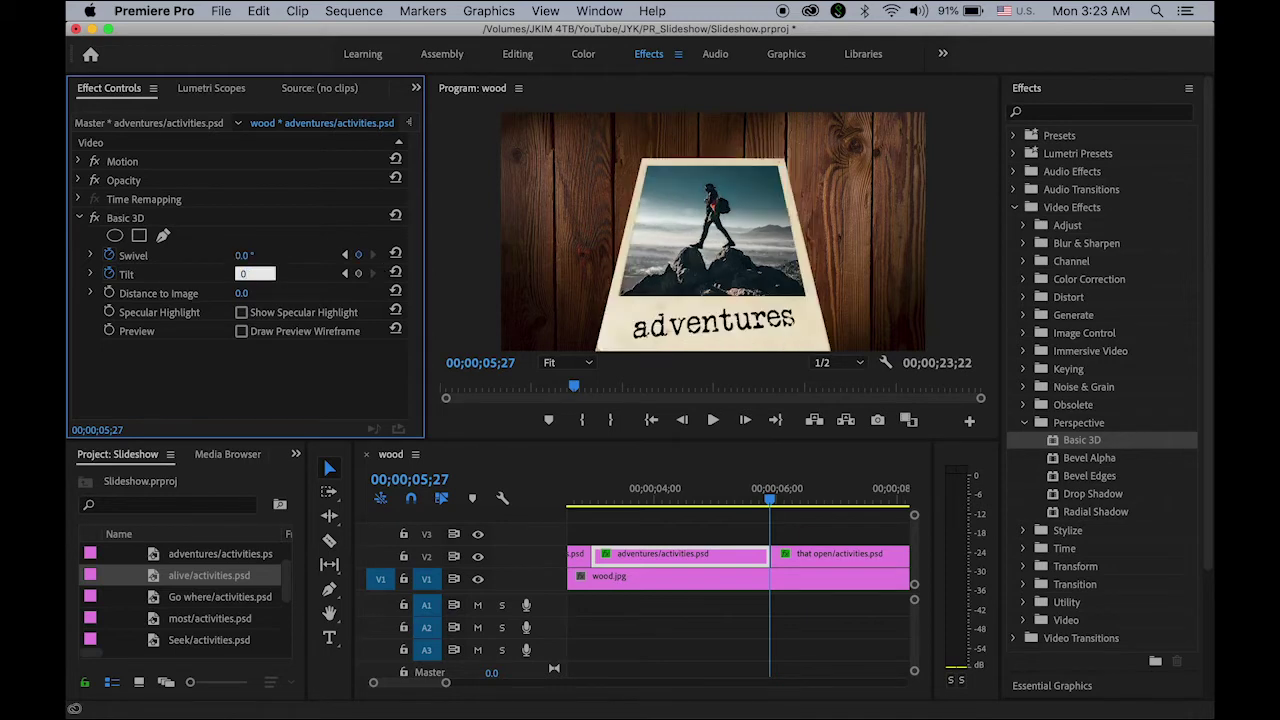
key(Return)
Return to the sequence start and preview the slideshow's opening.
drag(773, 502, 476, 507)
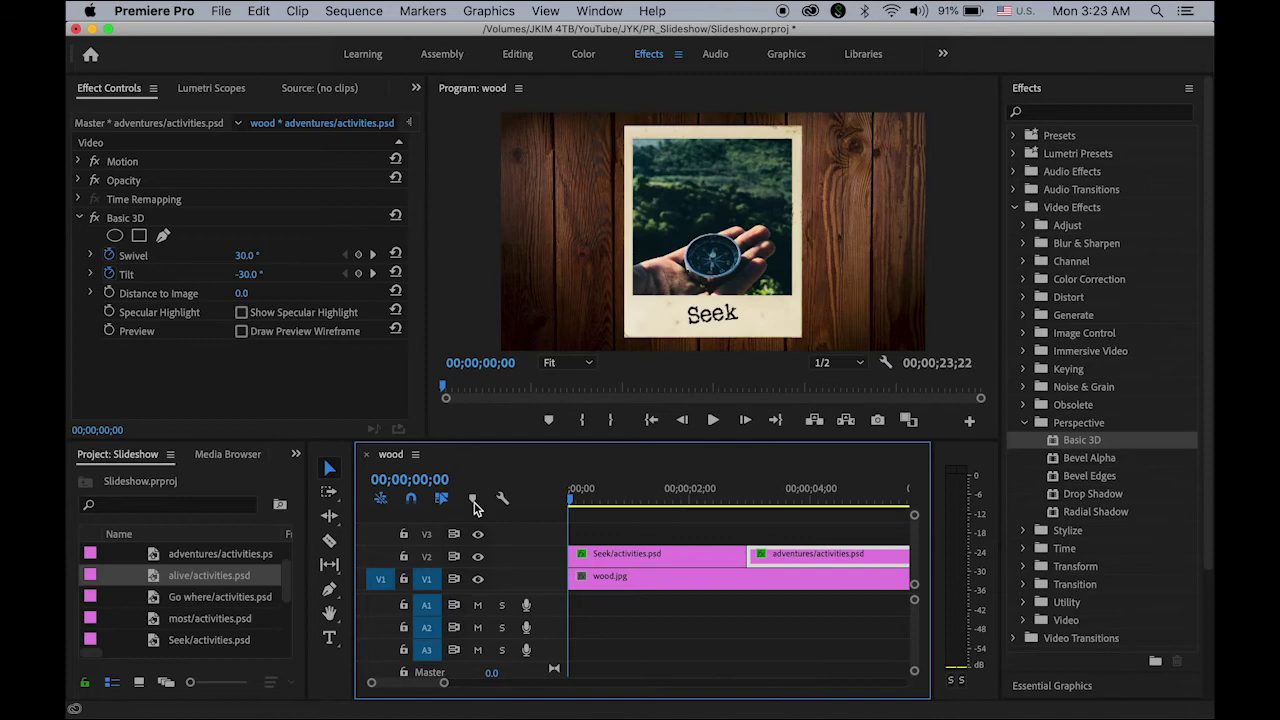
drag(443, 683, 501, 697)
drag(572, 505, 645, 512)
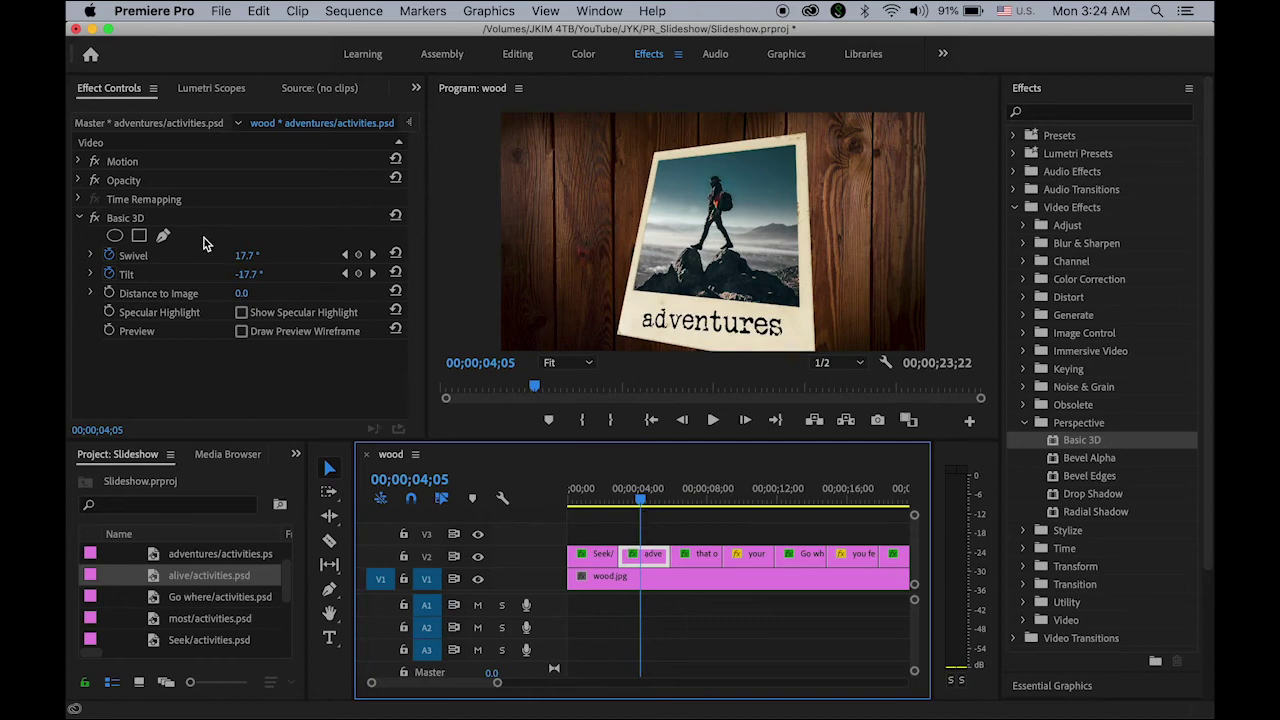
Copy the adventures clip's Basic 3D effect.
click(81, 219)
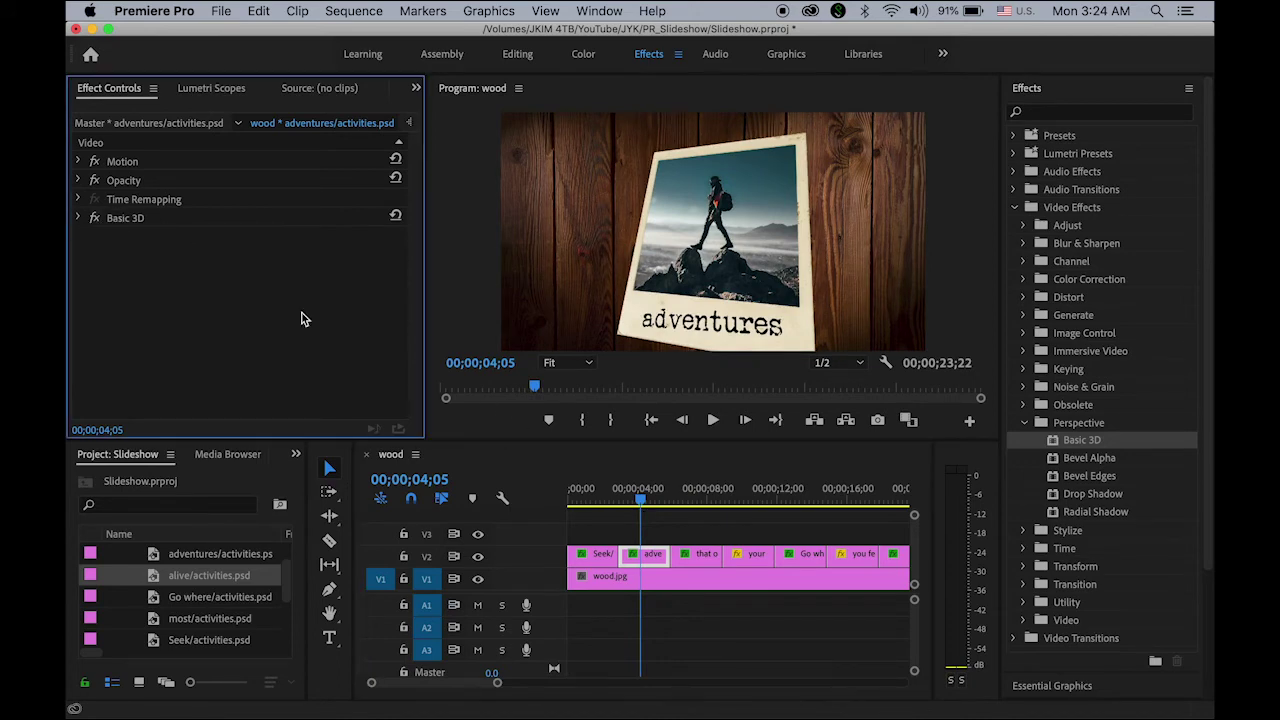
click(124, 223)
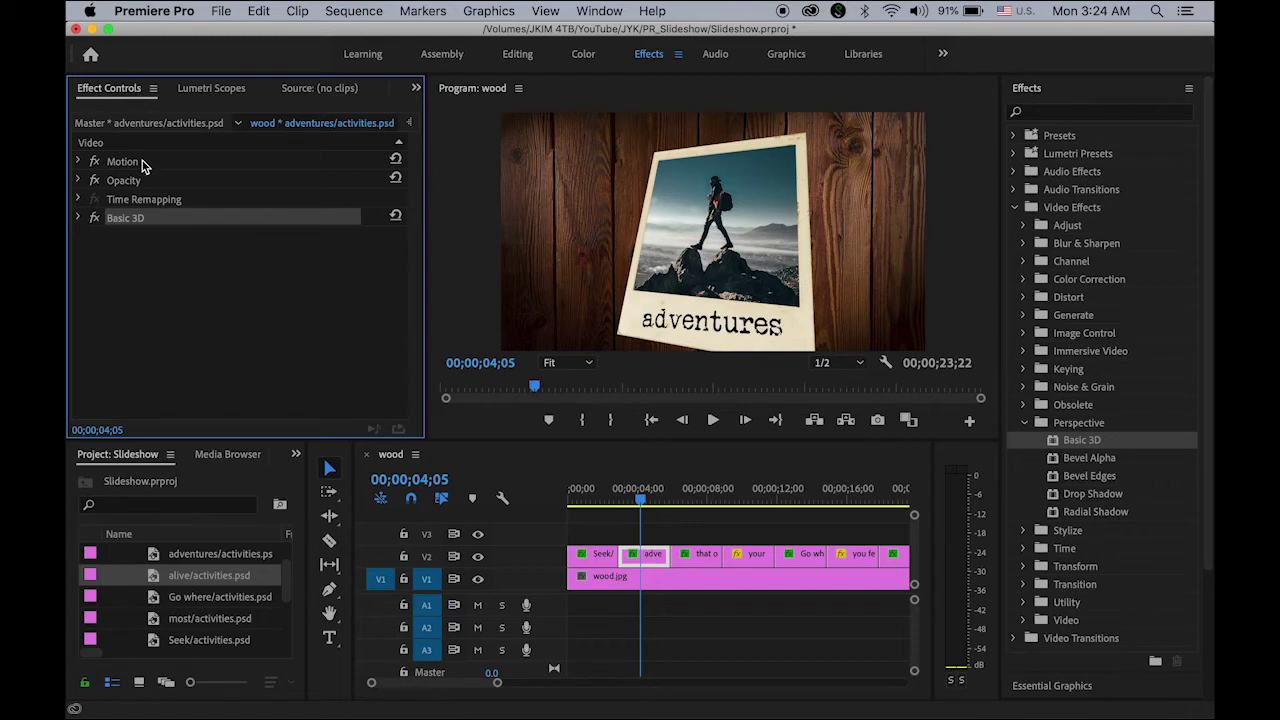
click(257, 10)
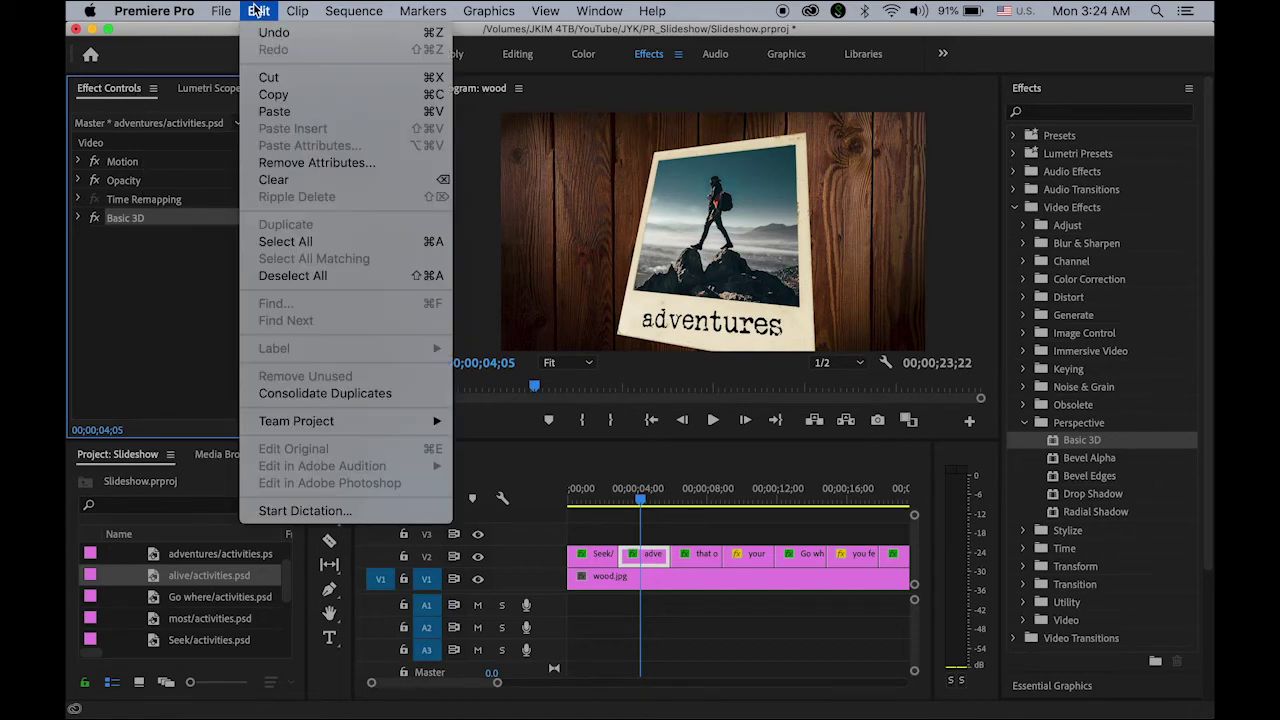
click(272, 95)
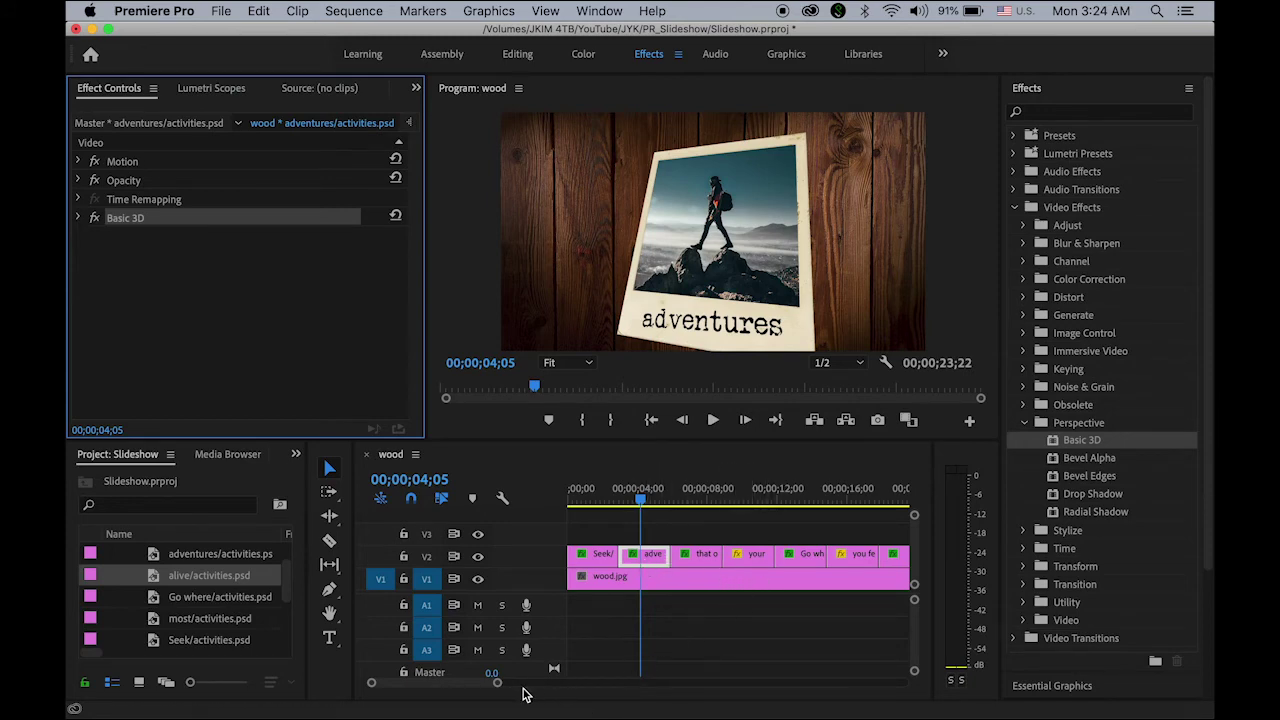
Paste Basic 3D onto the your mind clip and two following clips, then play from the start.
drag(495, 684, 551, 686)
click(672, 551)
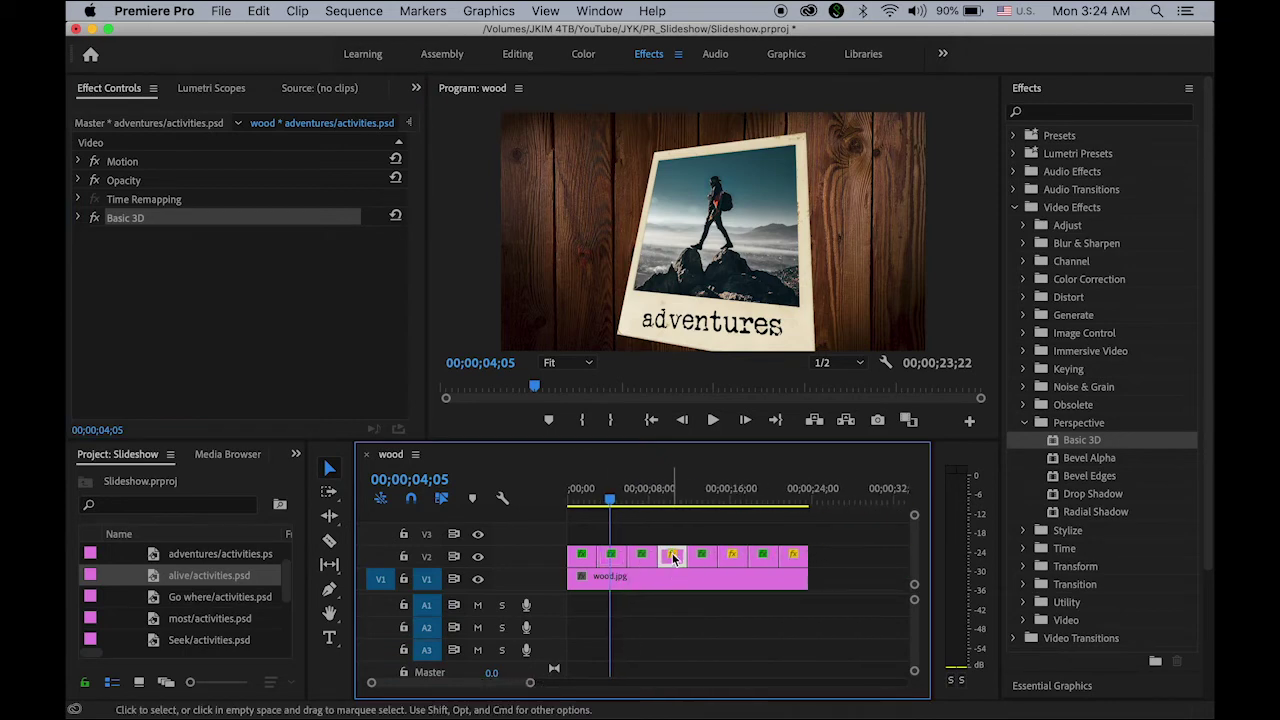
shift+click(736, 557)
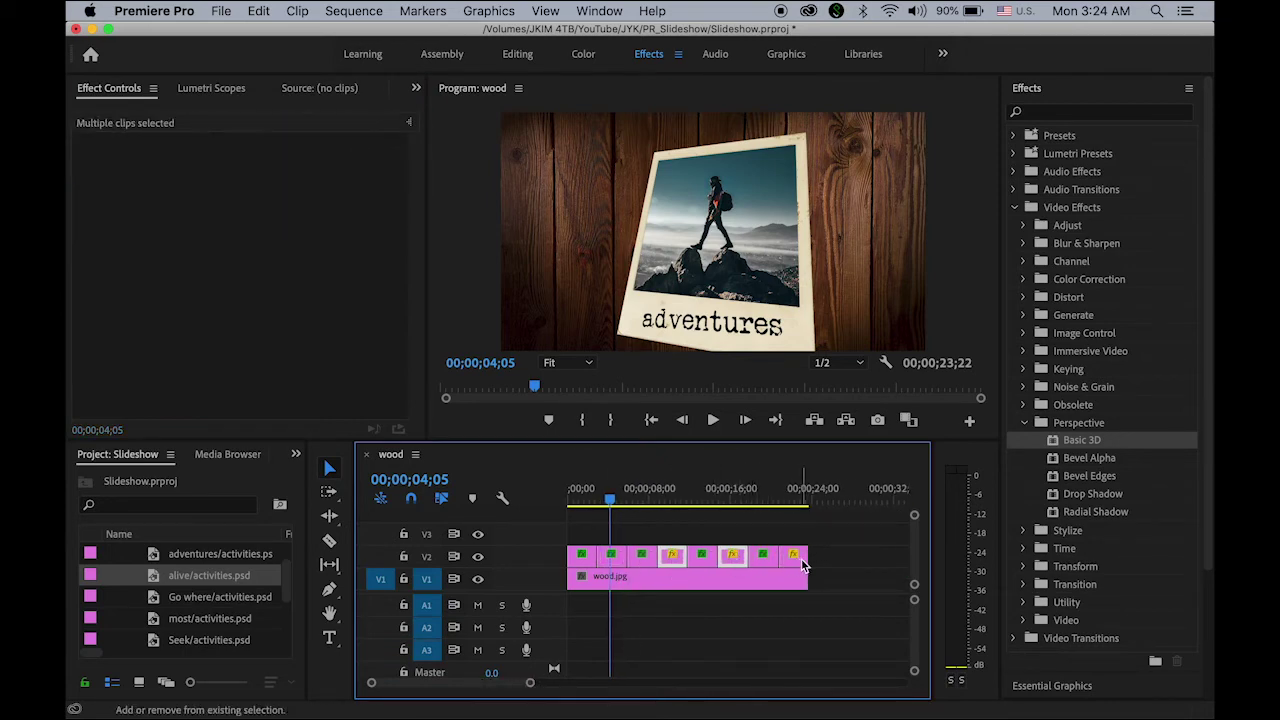
shift+click(788, 552)
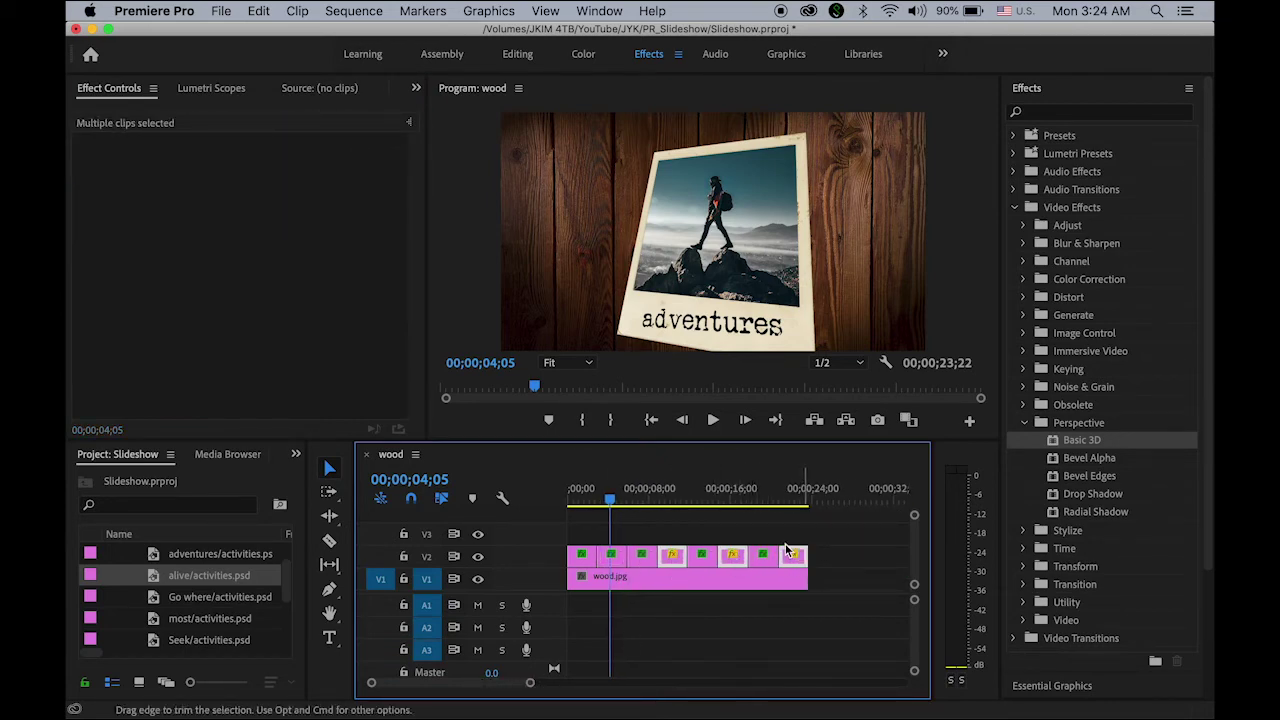
click(262, 11)
click(286, 111)
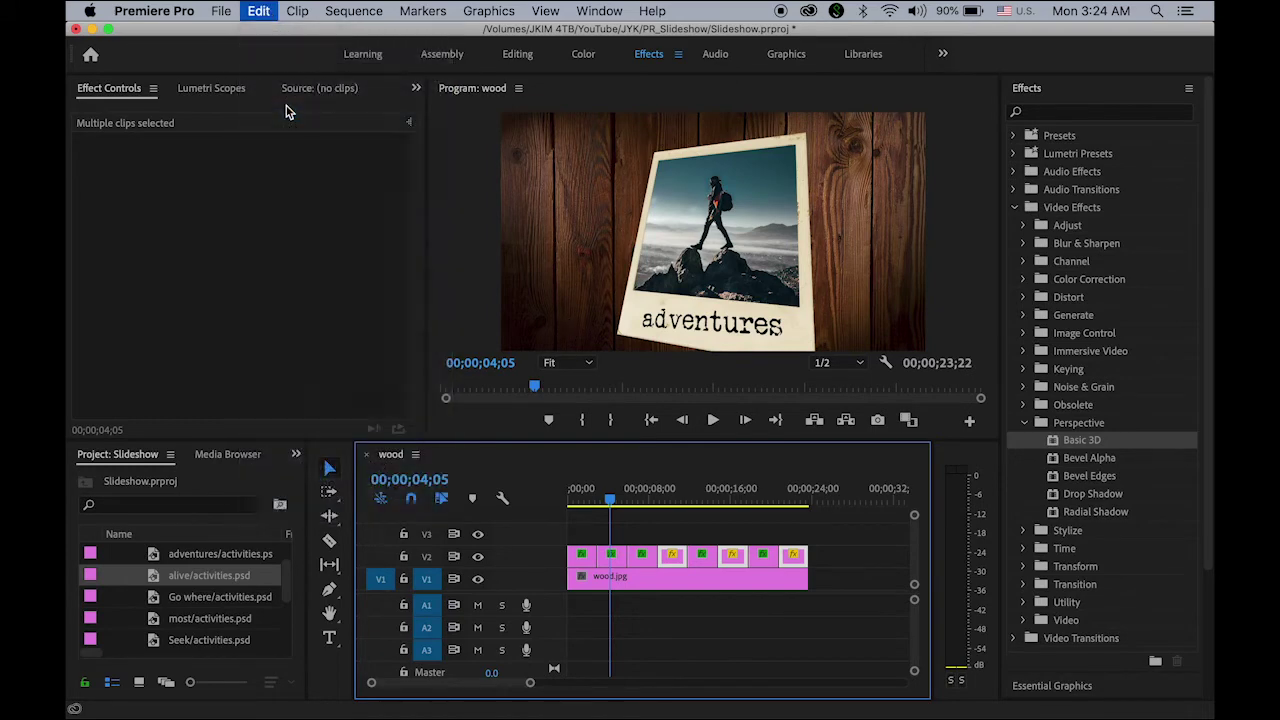
key(Home)
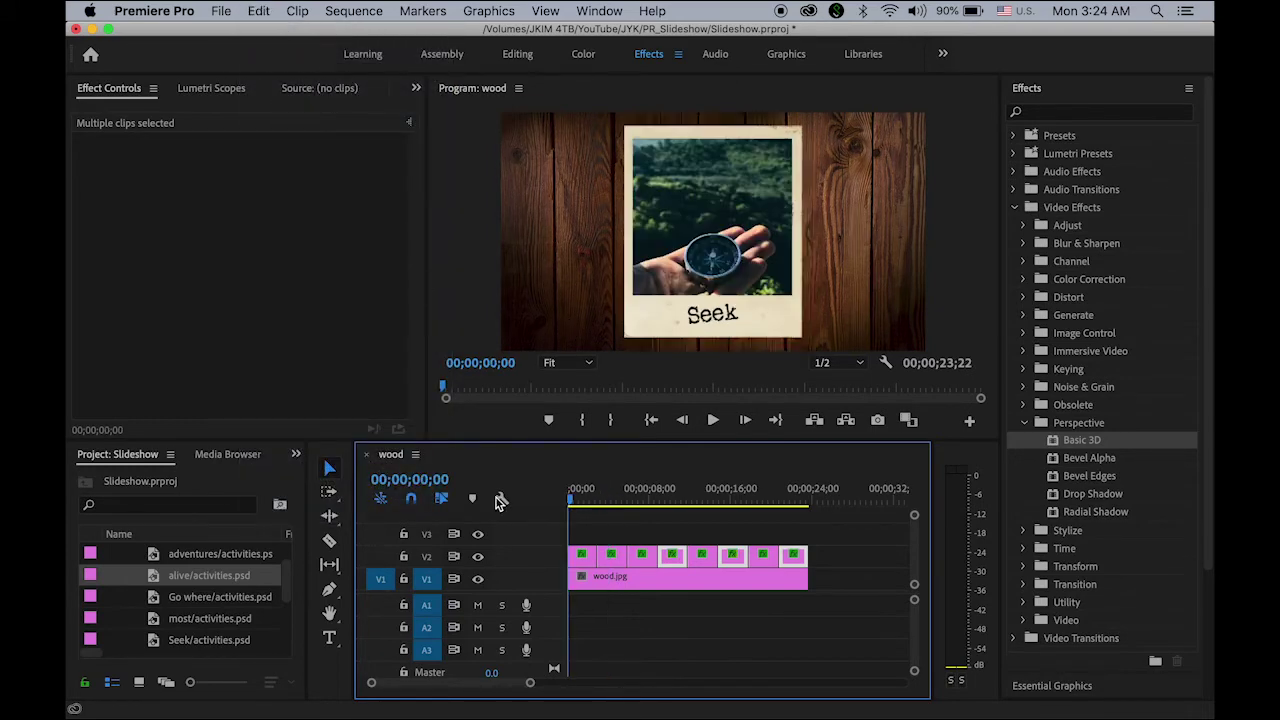
click(714, 420)
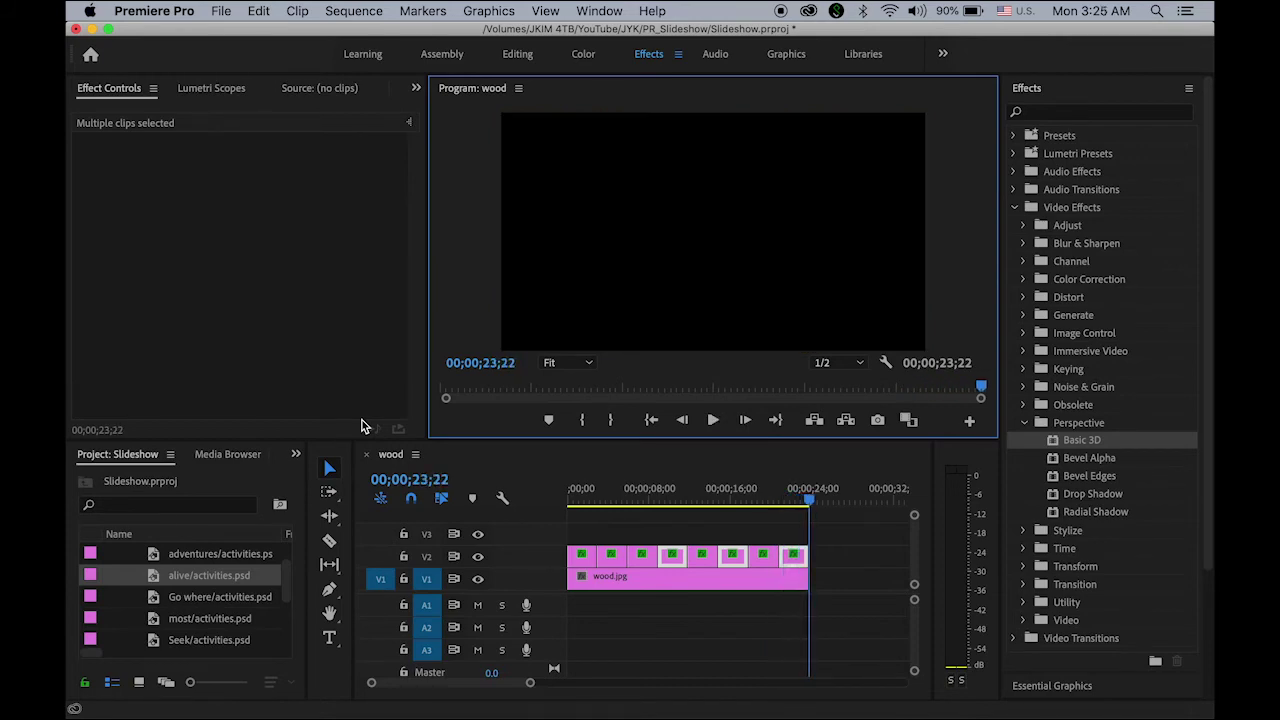
Scrub back to the sequence start to view the tilted Seek card.
drag(810, 499, 588, 509)
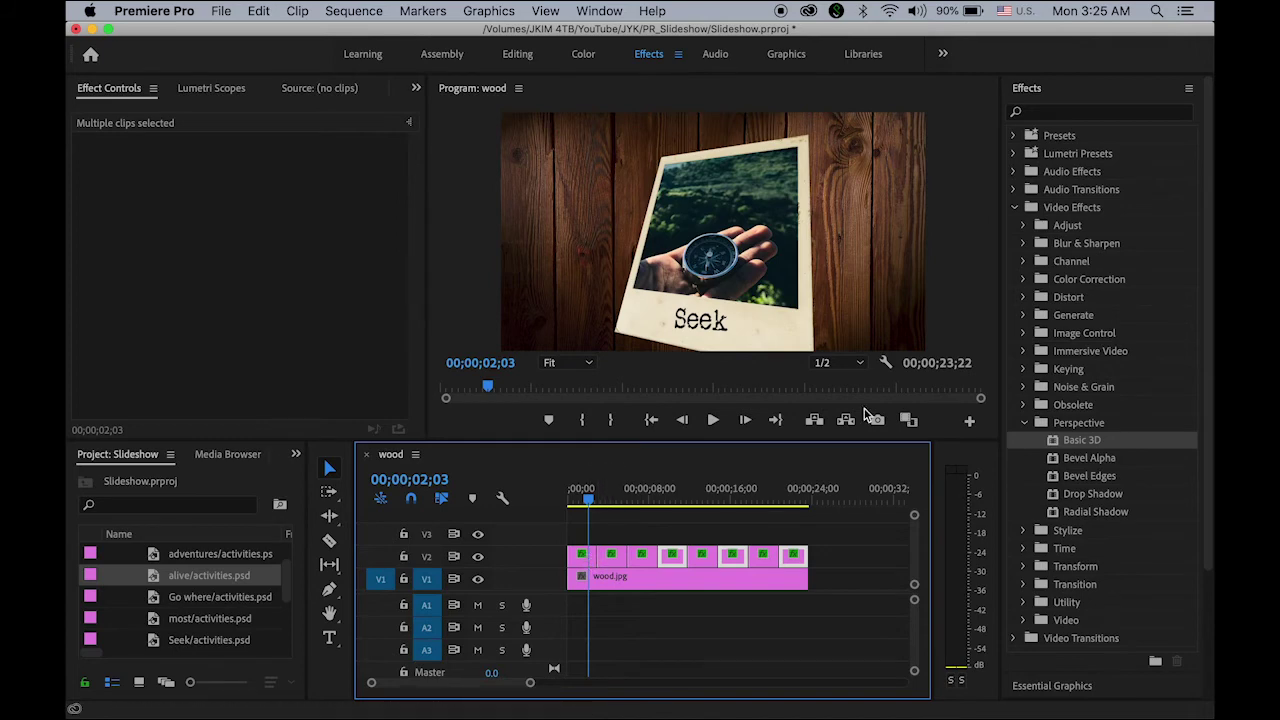
Add Cross Dissolve transitions at the first photo cuts on V2.
click(1015, 208)
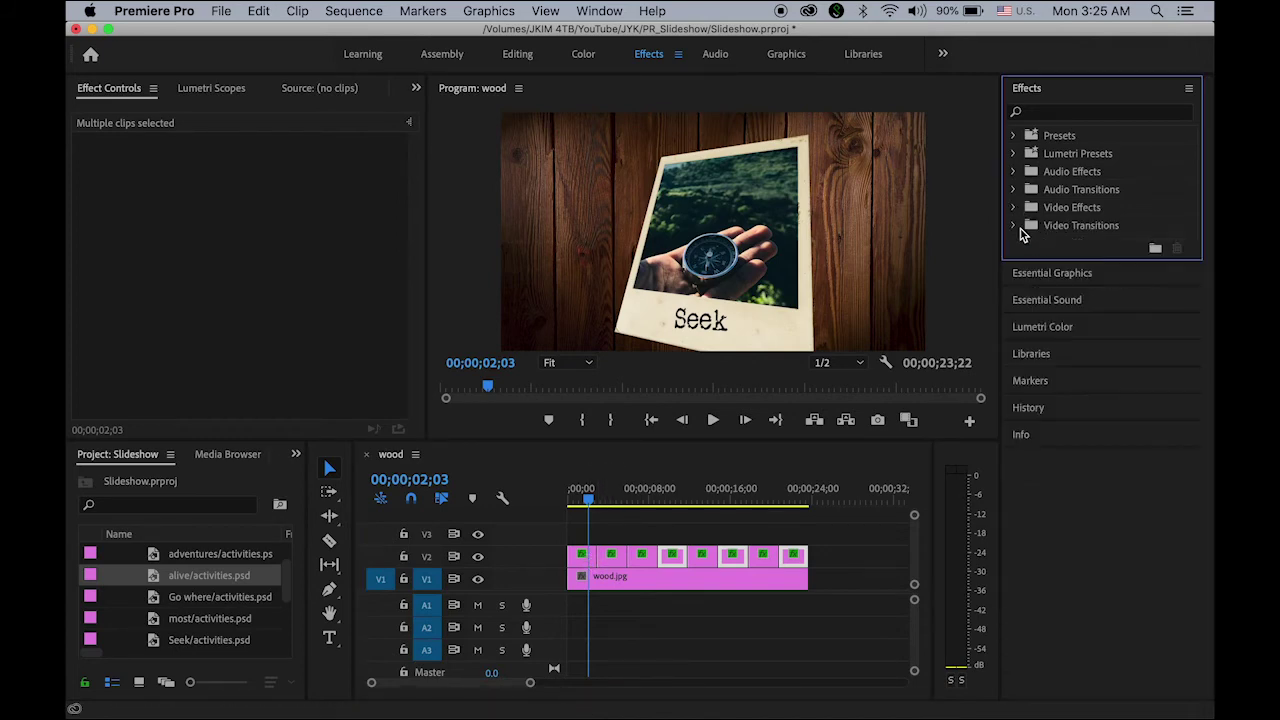
click(1014, 226)
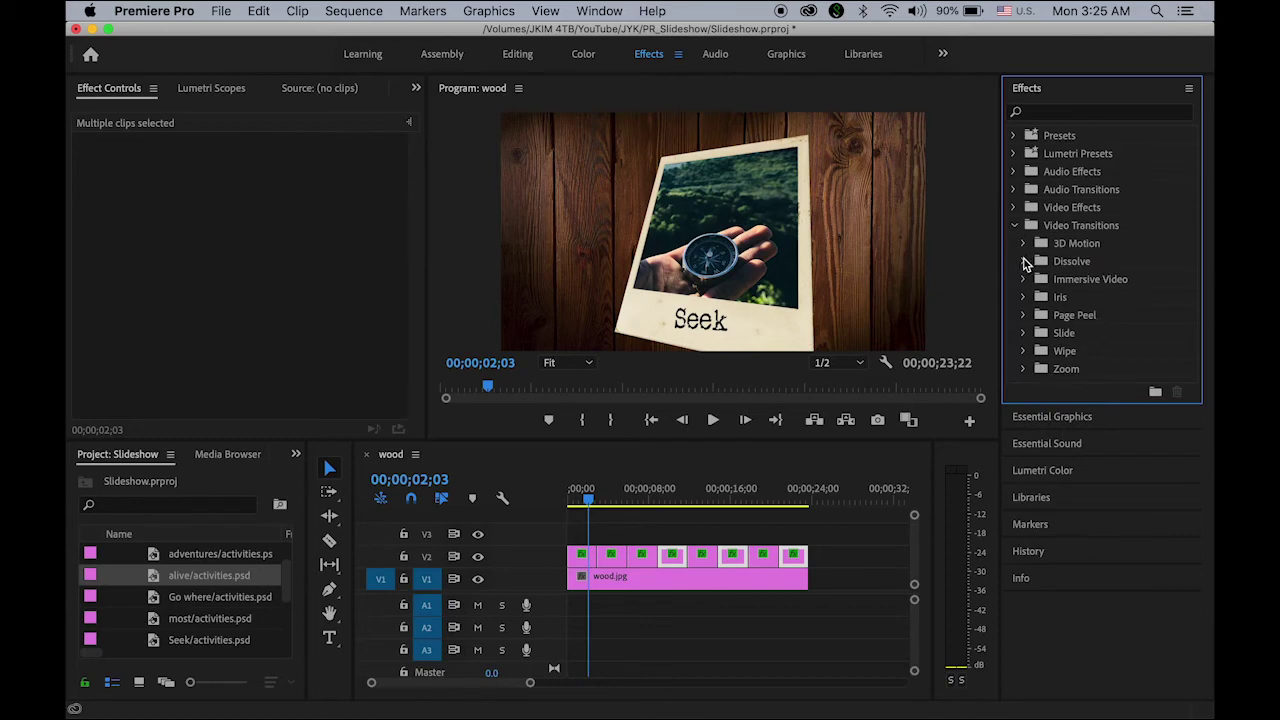
click(1023, 262)
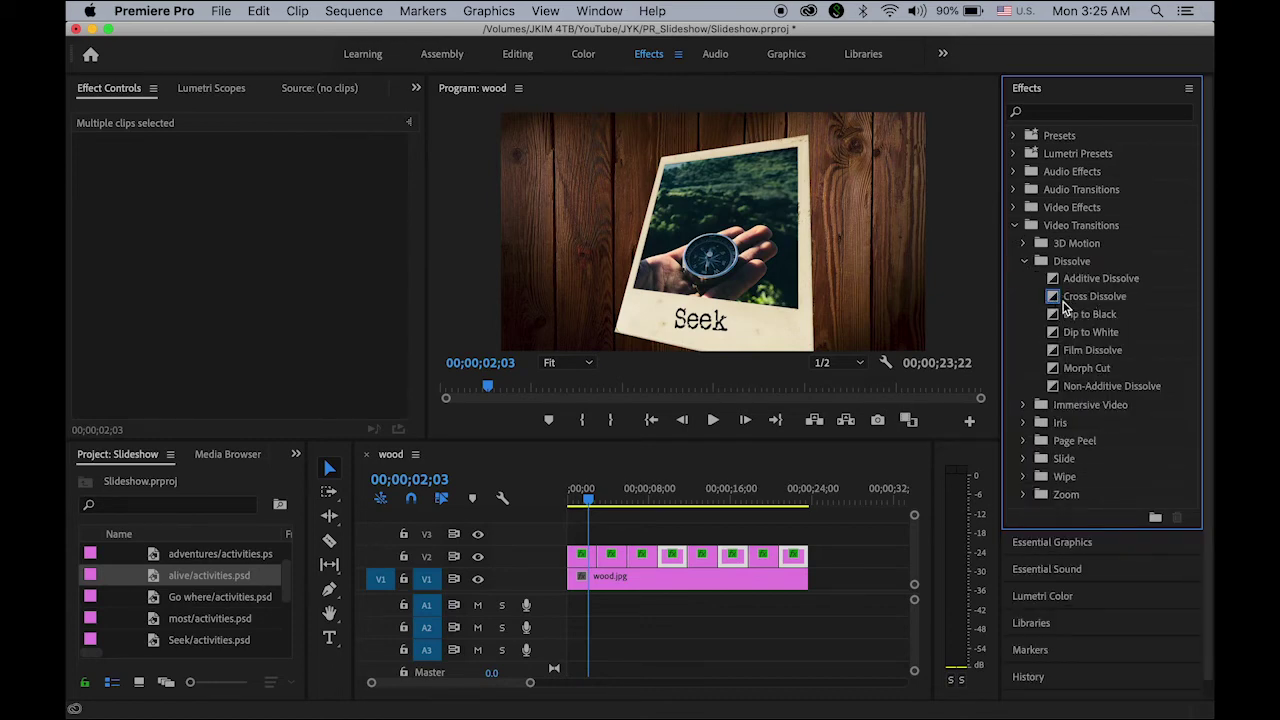
mouse_move(1055, 300)
mouse_down()
mouse_move(780, 395)
mouse_move(600, 505)
mouse_move(604, 562)
mouse_up()
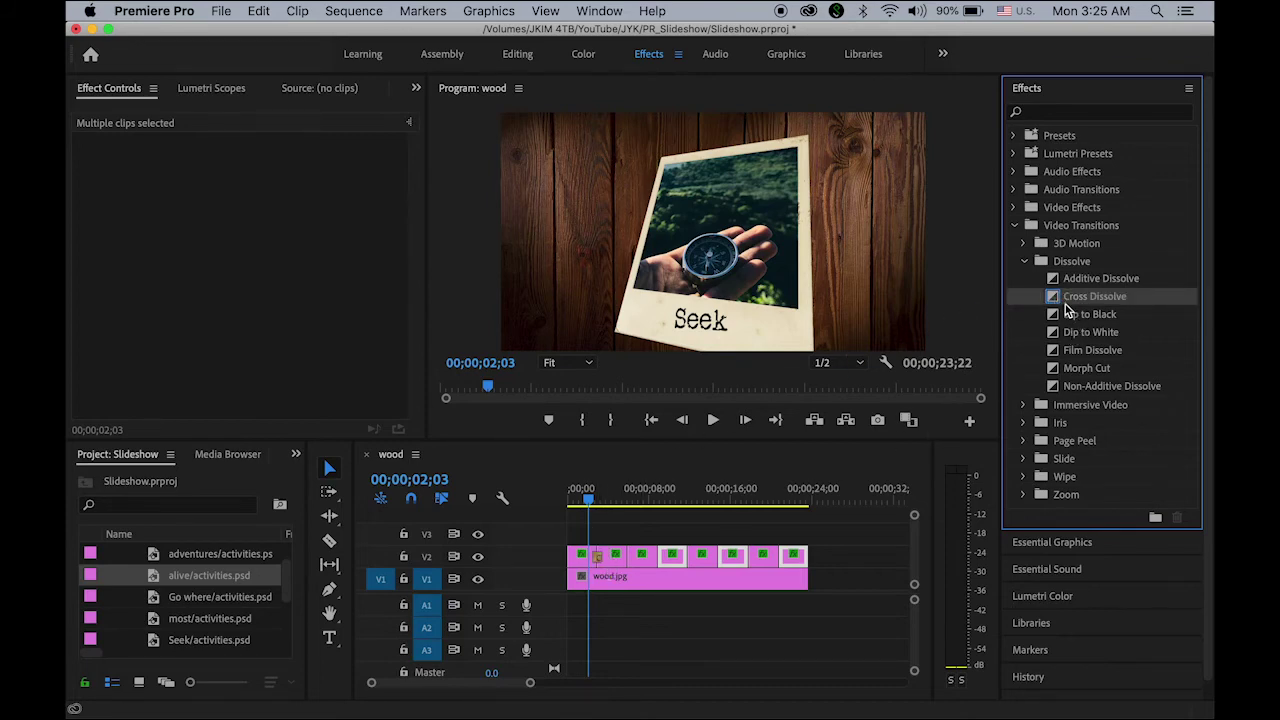
drag(724, 492, 628, 557)
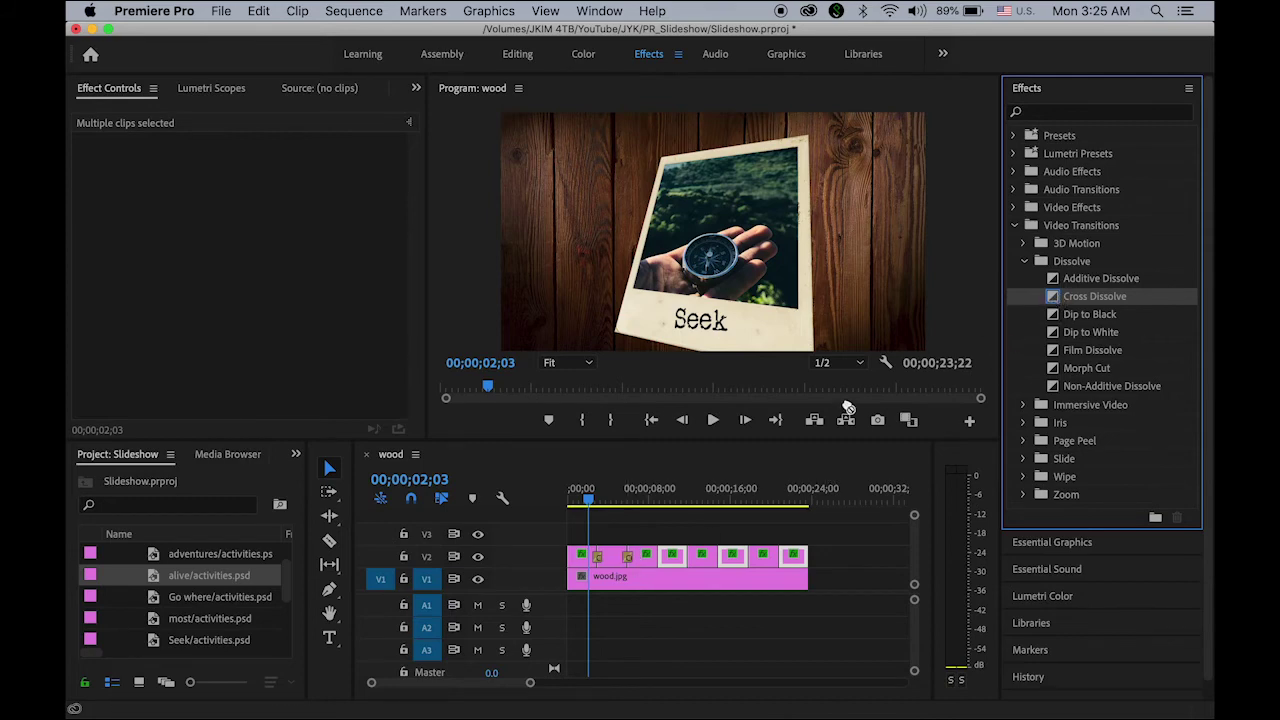
drag(848, 407, 658, 557)
Add Cross Dissolves at the remaining cuts and extend the last photo by 2;17.
drag(782, 457, 690, 558)
mouse_move(834, 430)
mouse_down()
mouse_move(714, 528)
mouse_move(719, 557)
mouse_up()
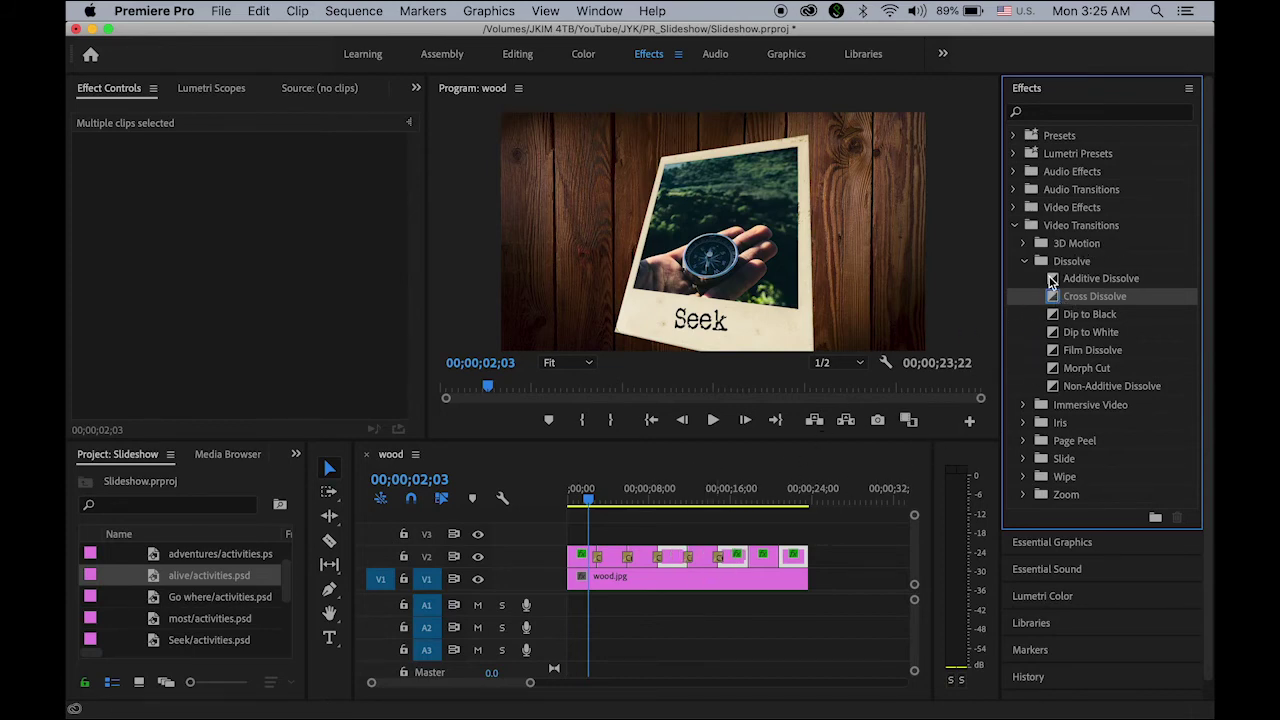
mouse_move(857, 493)
mouse_down()
mouse_move(775, 557)
mouse_move(747, 557)
mouse_up()
drag(798, 510, 778, 557)
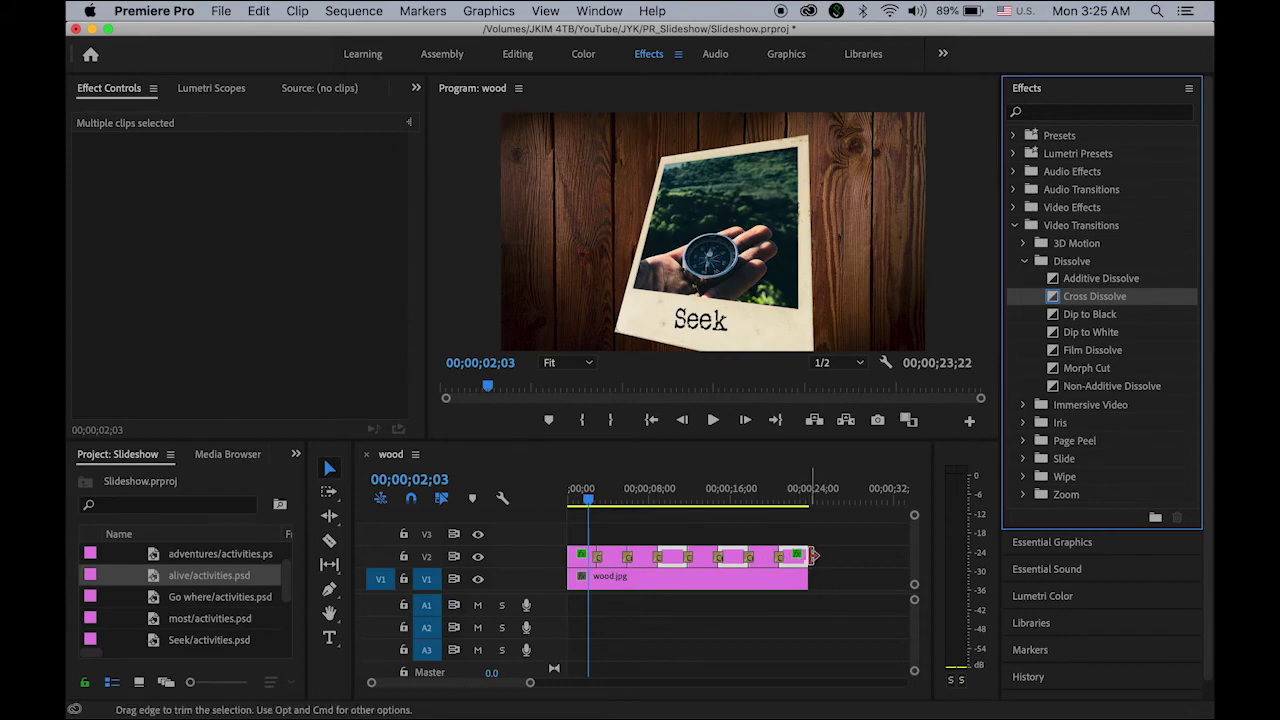
drag(812, 556, 834, 582)
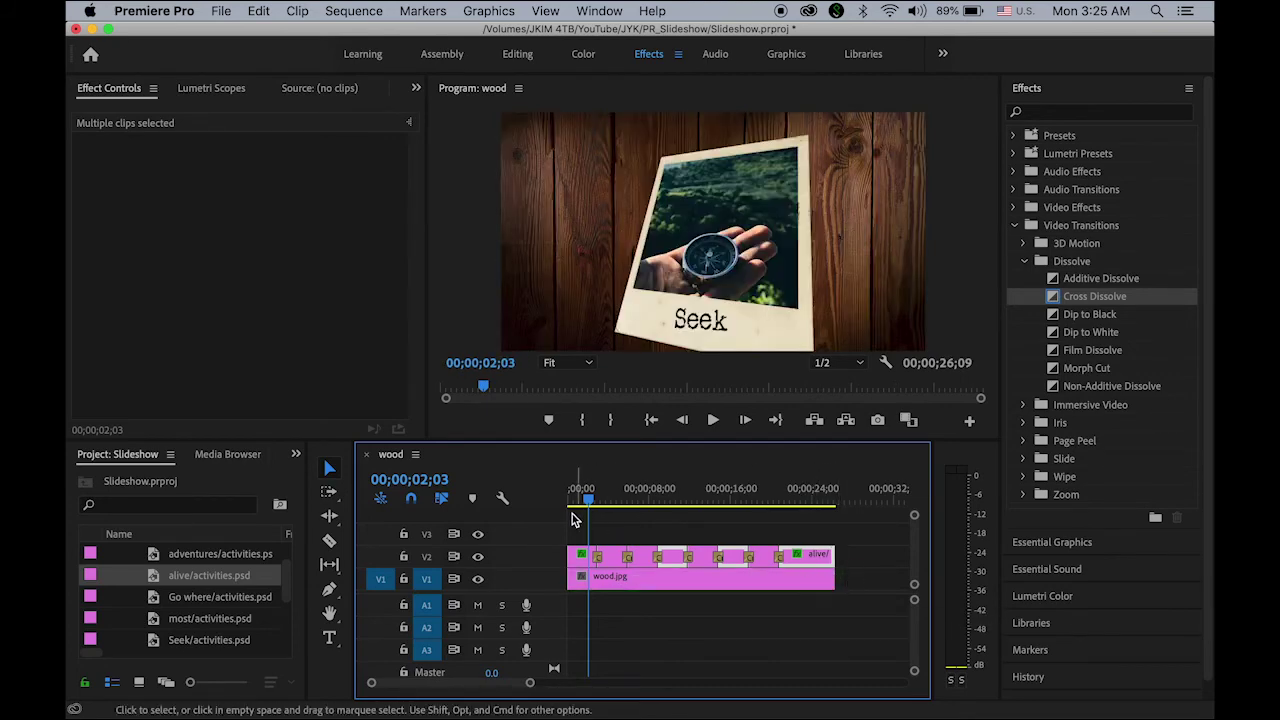
drag(586, 500, 547, 514)
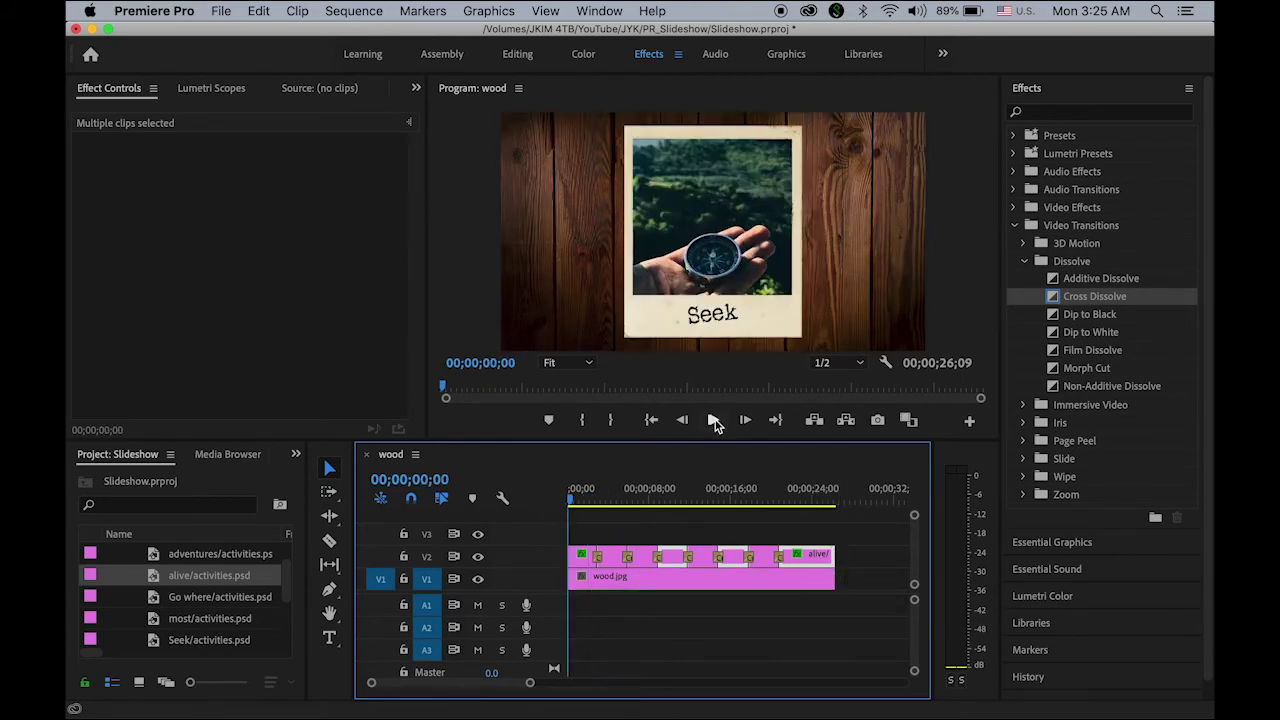
click(714, 421)
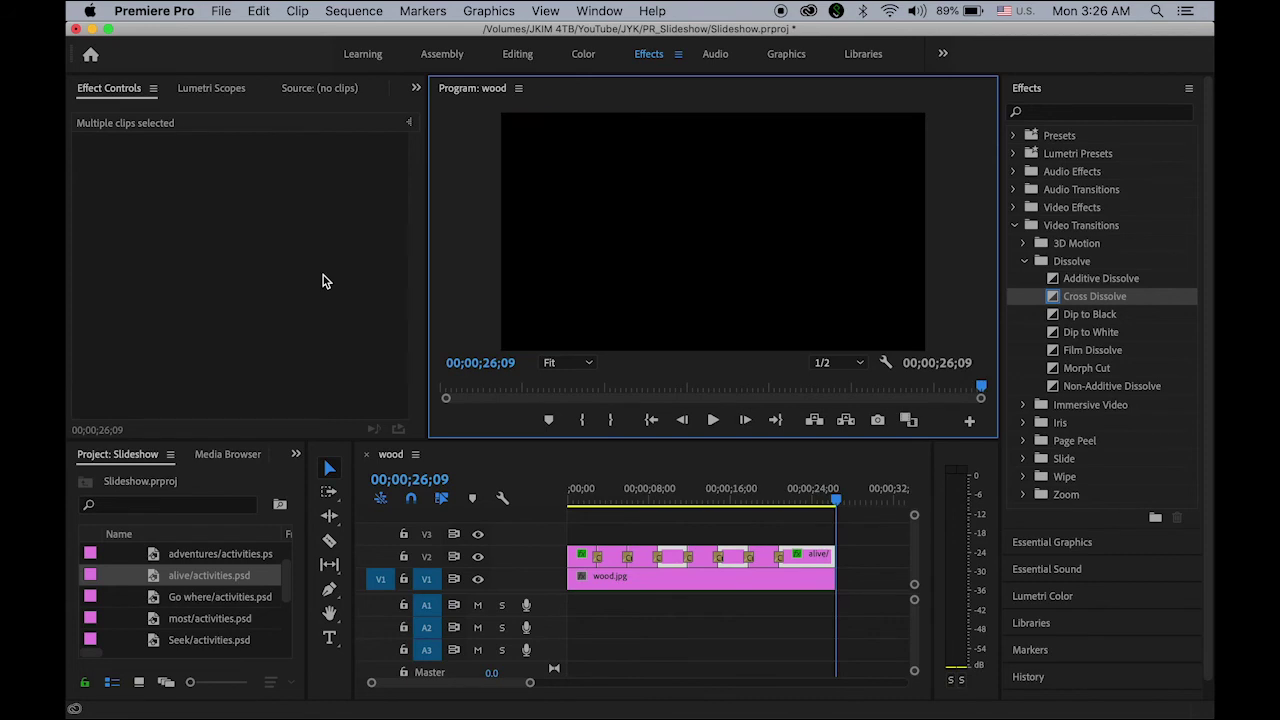
Open Export Media for the sequence and choose the YouTube 720p HD preset.
click(219, 10)
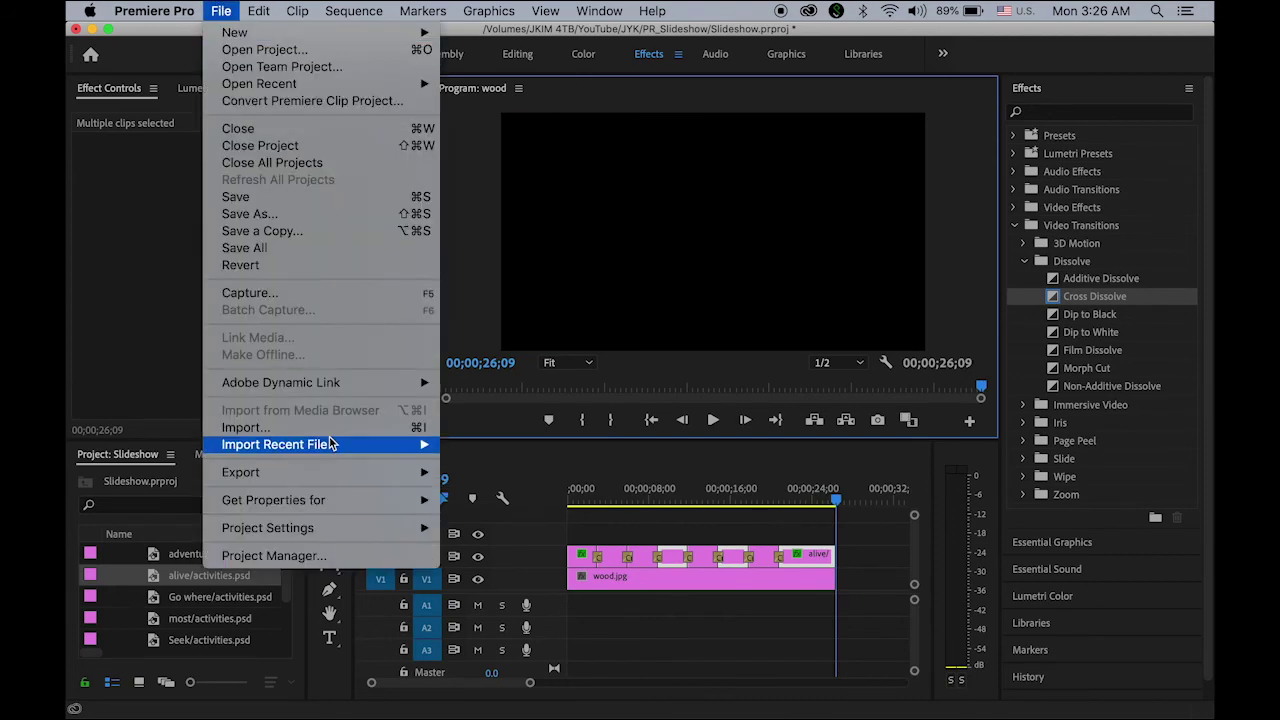
mouse_move(329, 476)
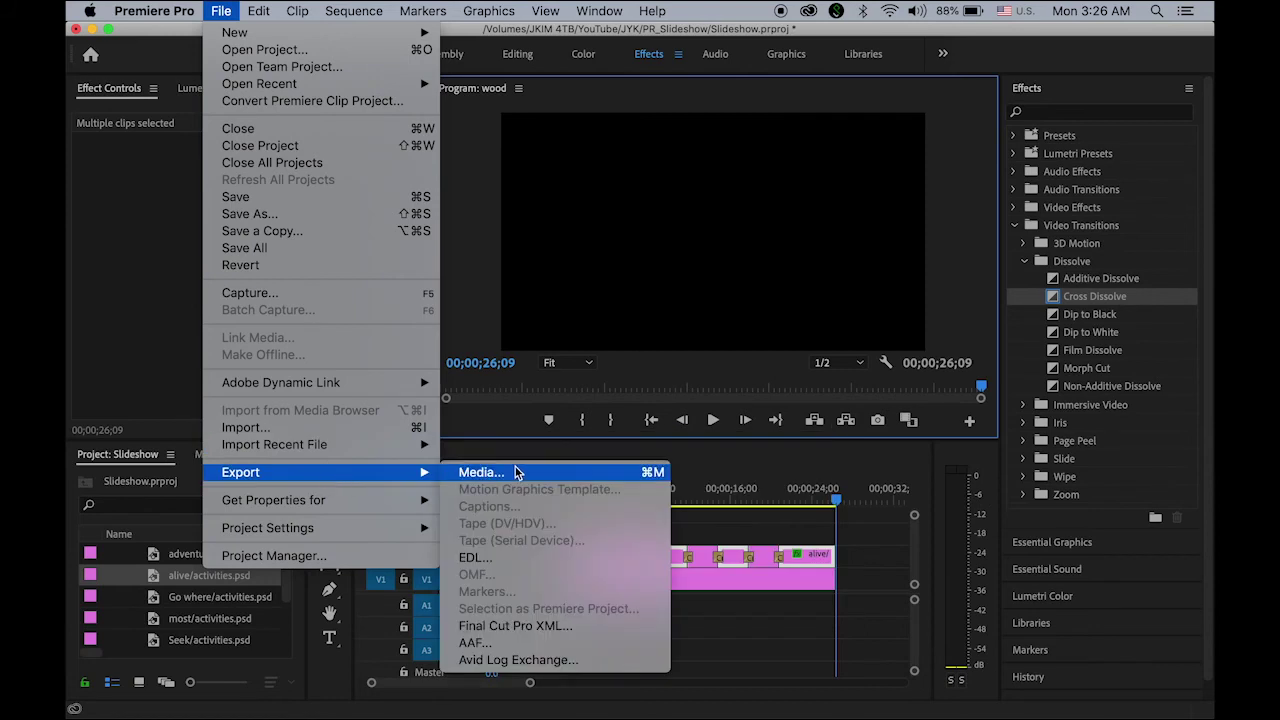
click(517, 472)
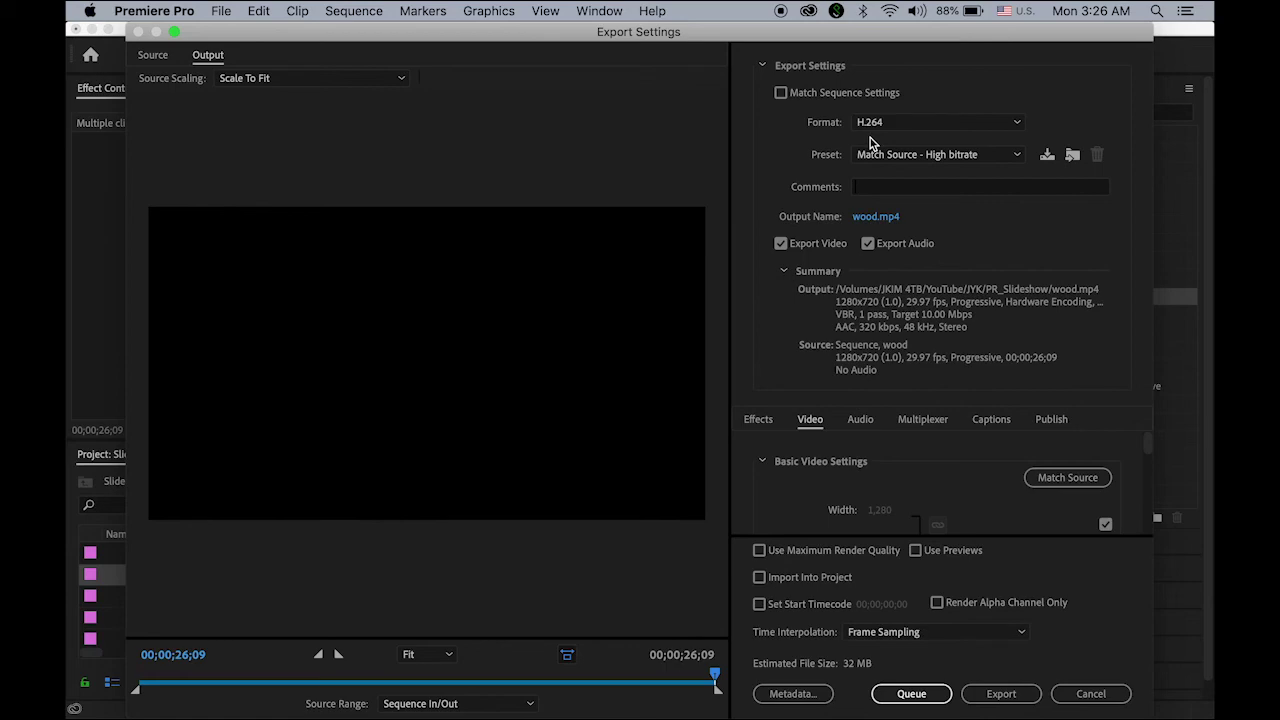
click(970, 158)
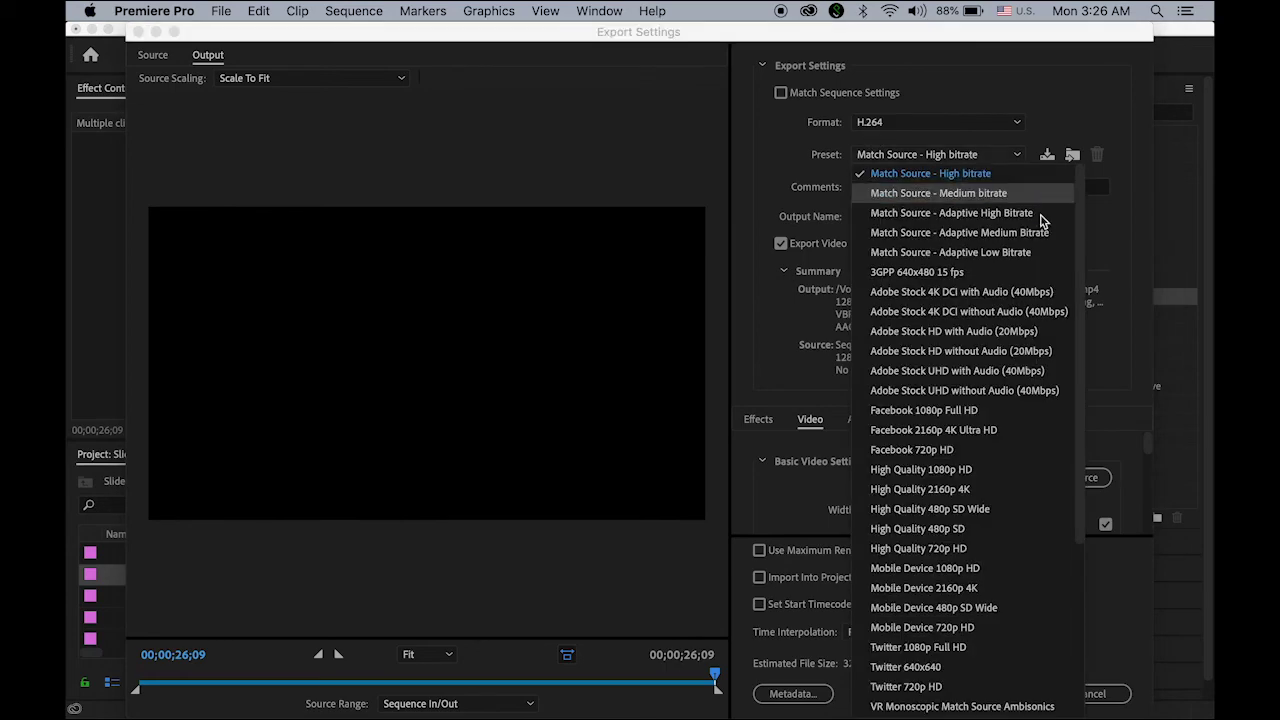
drag(1081, 263, 1072, 460)
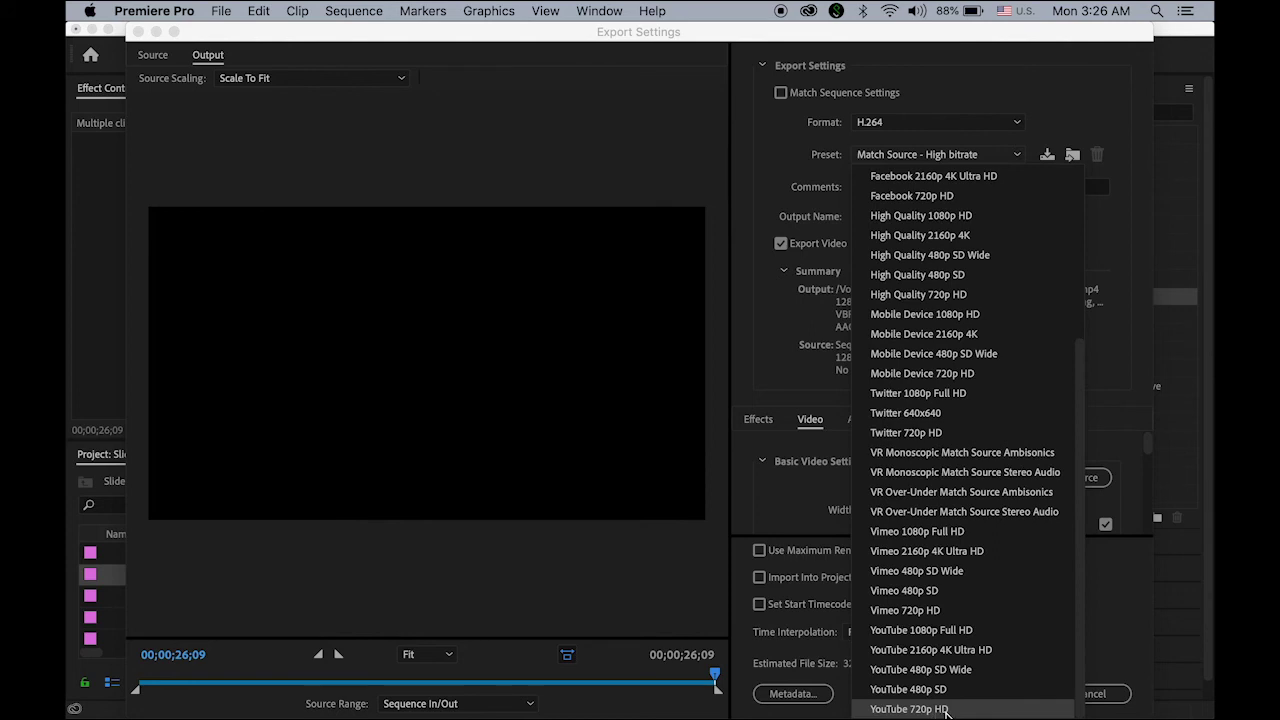
click(945, 710)
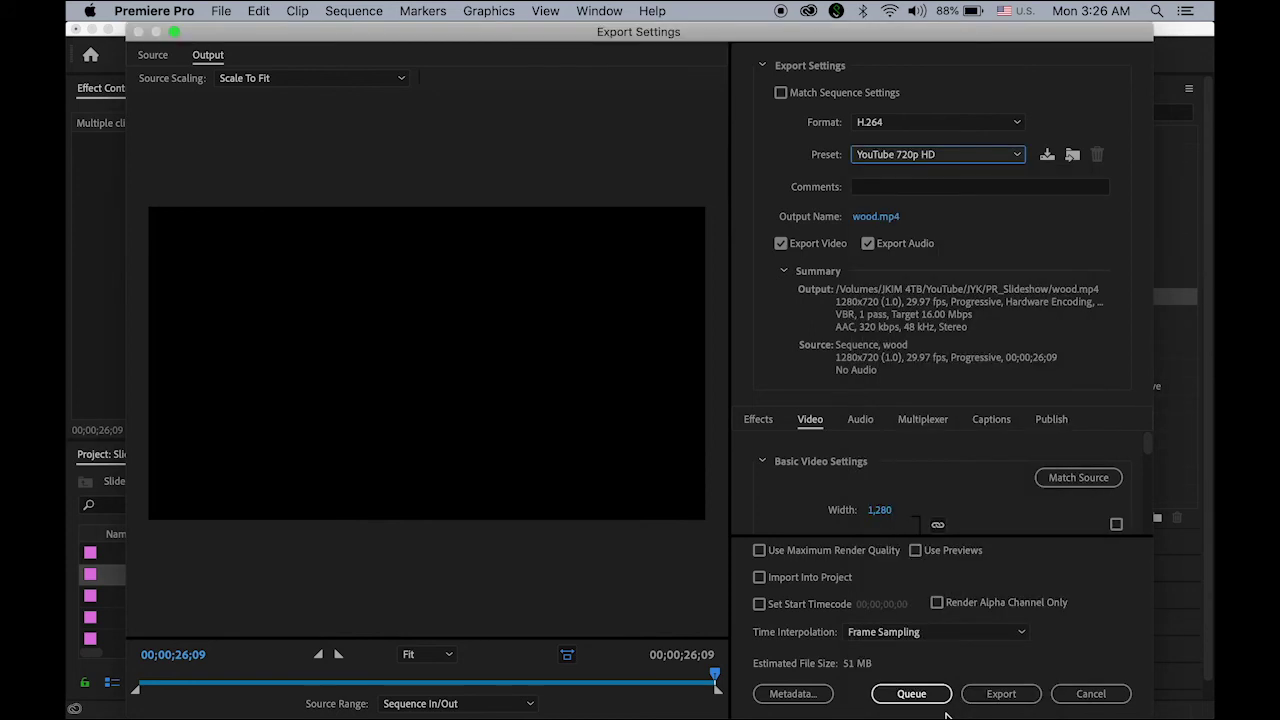
Name the output Slideshow.mp4 and export the video.
click(876, 218)
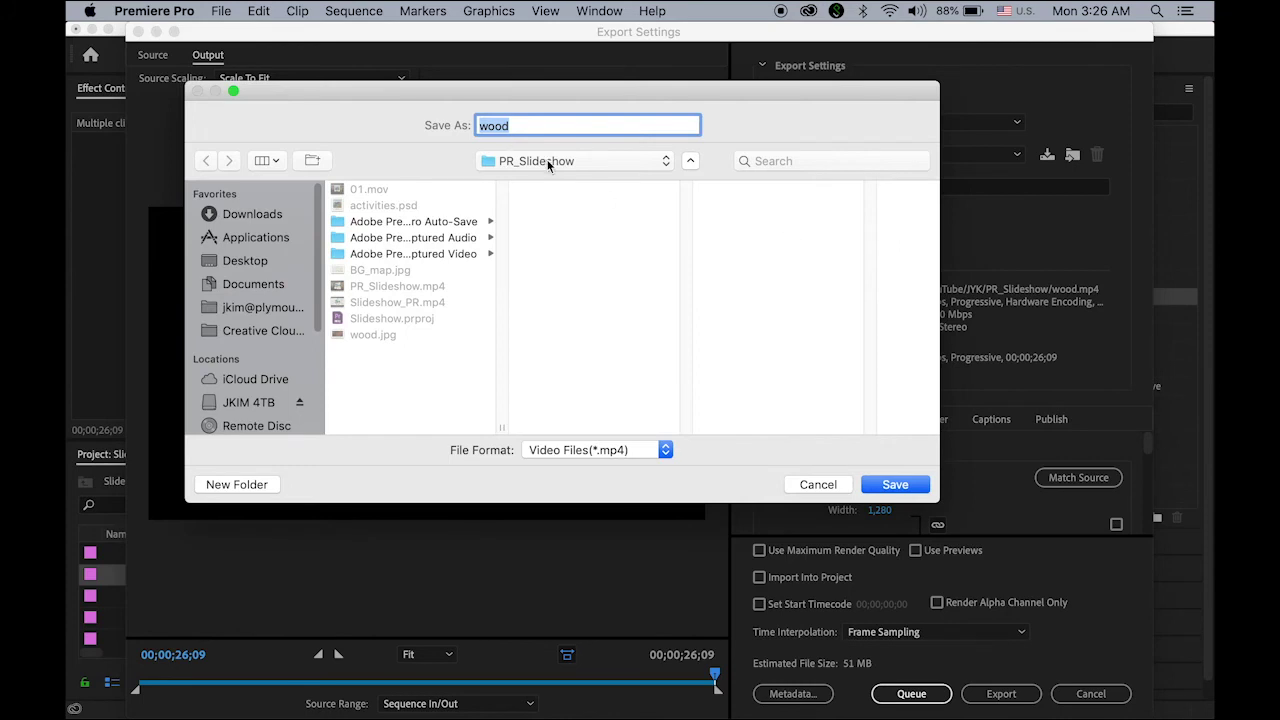
text(Slideshow)
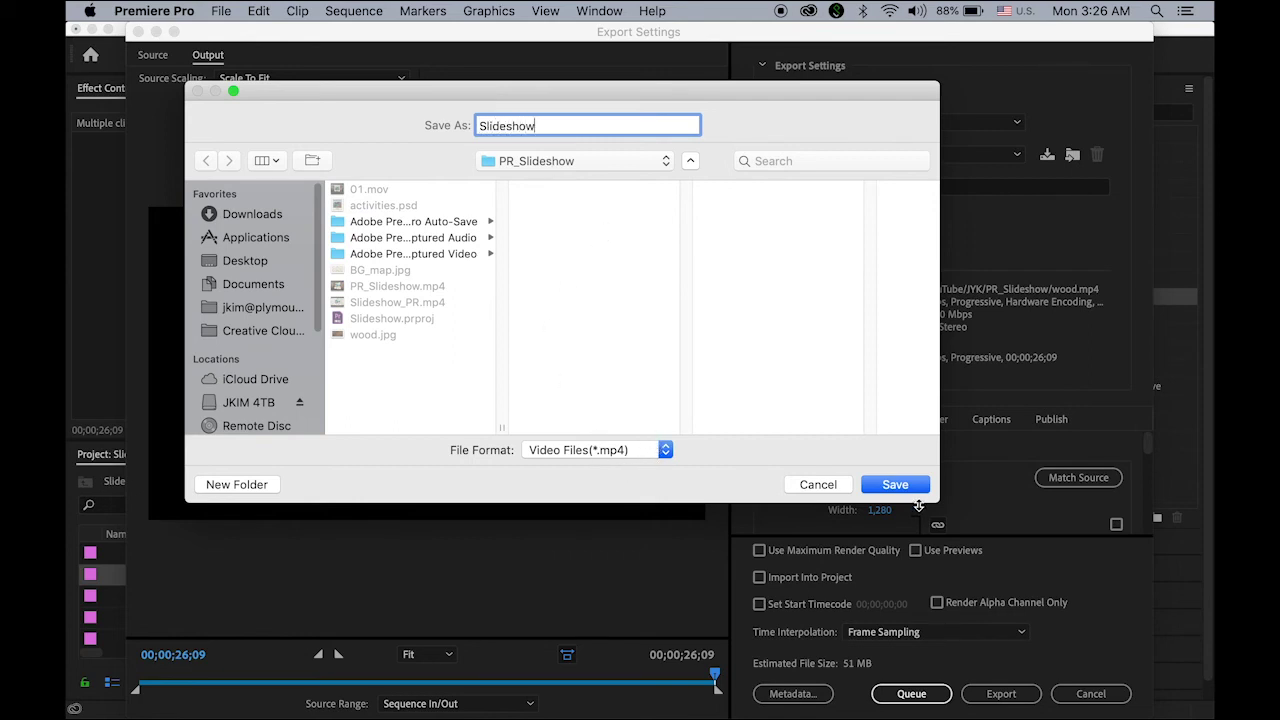
click(900, 486)
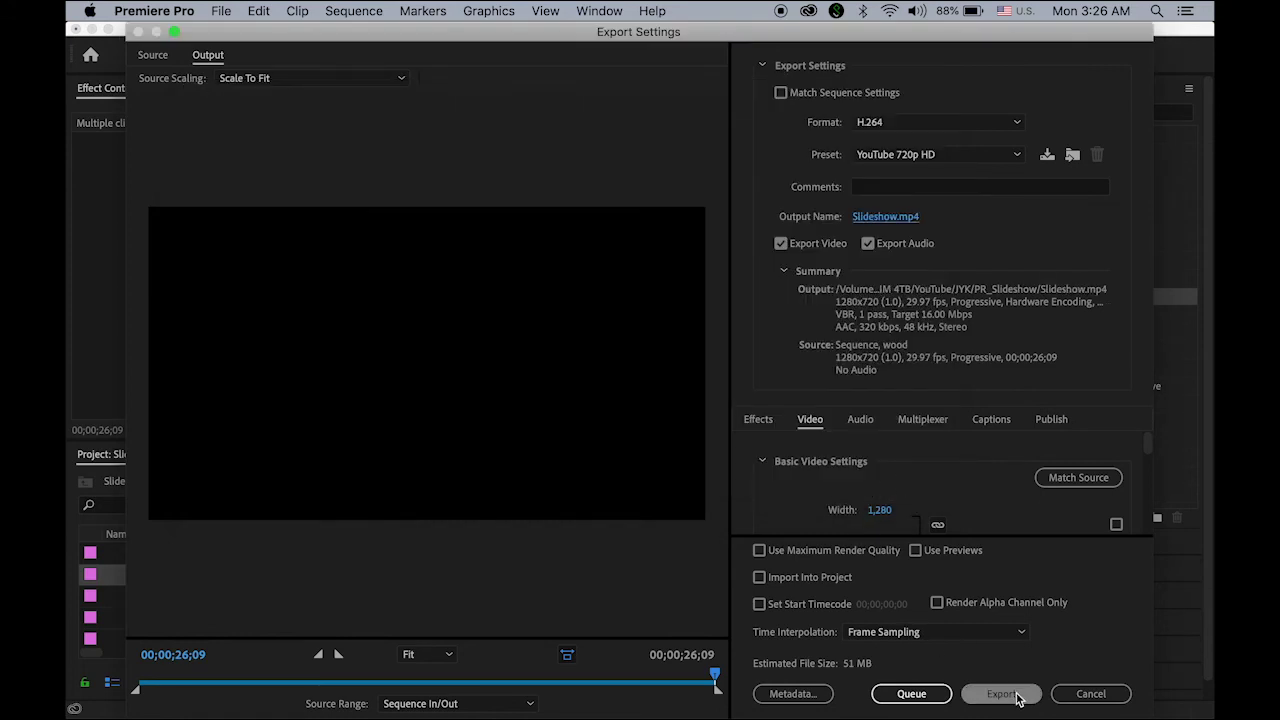
click(1015, 695)
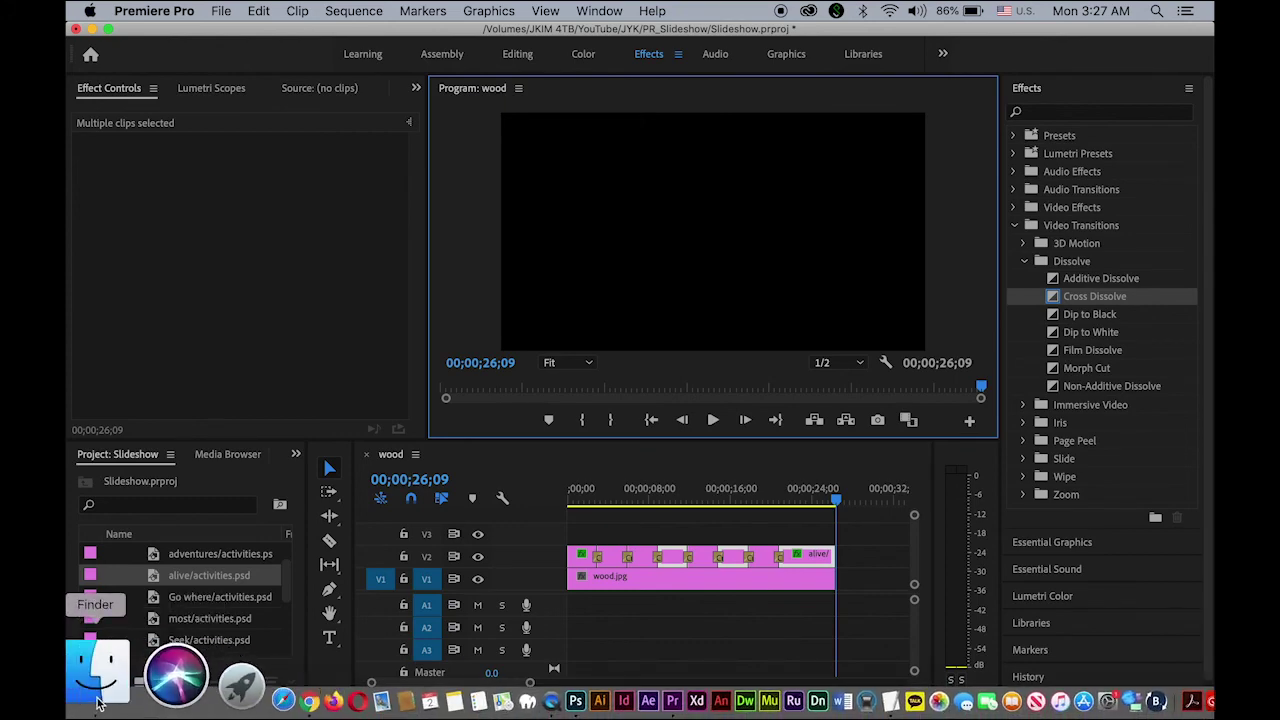
Select Slideshow.mp4 in Finder's PR_Slideshow folder and play it in Quick Look.
click(86, 663)
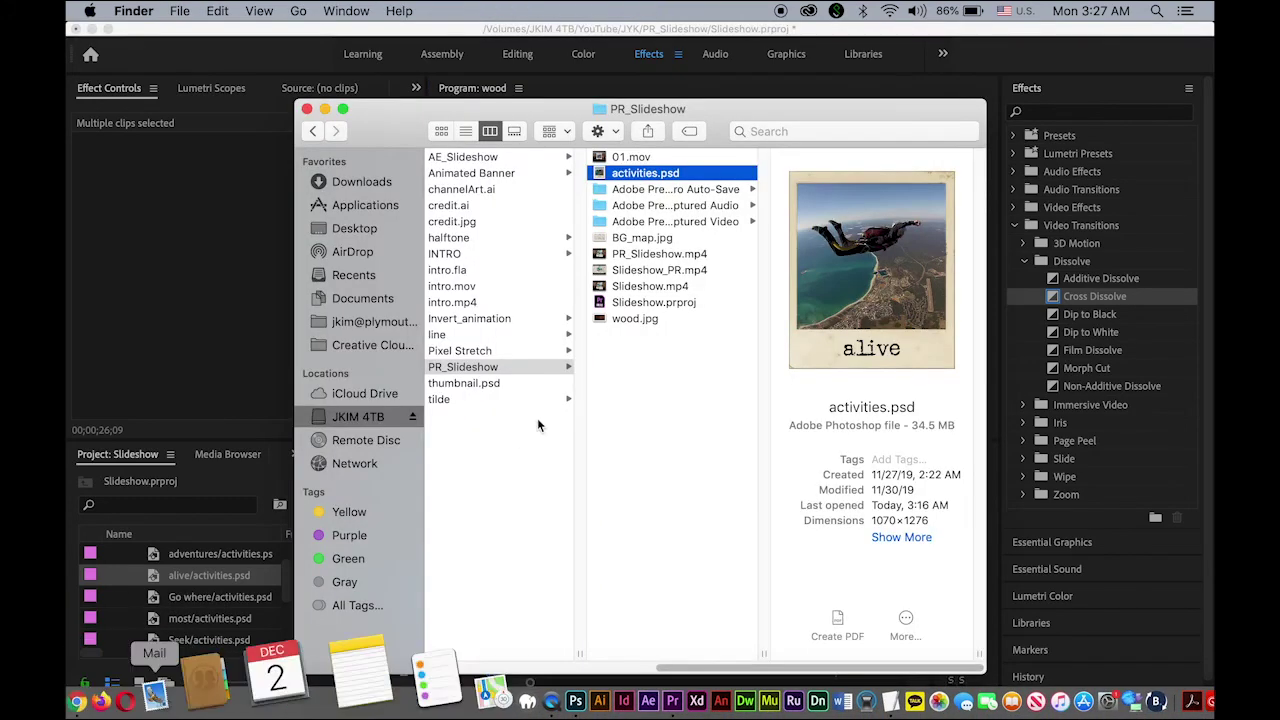
click(600, 287)
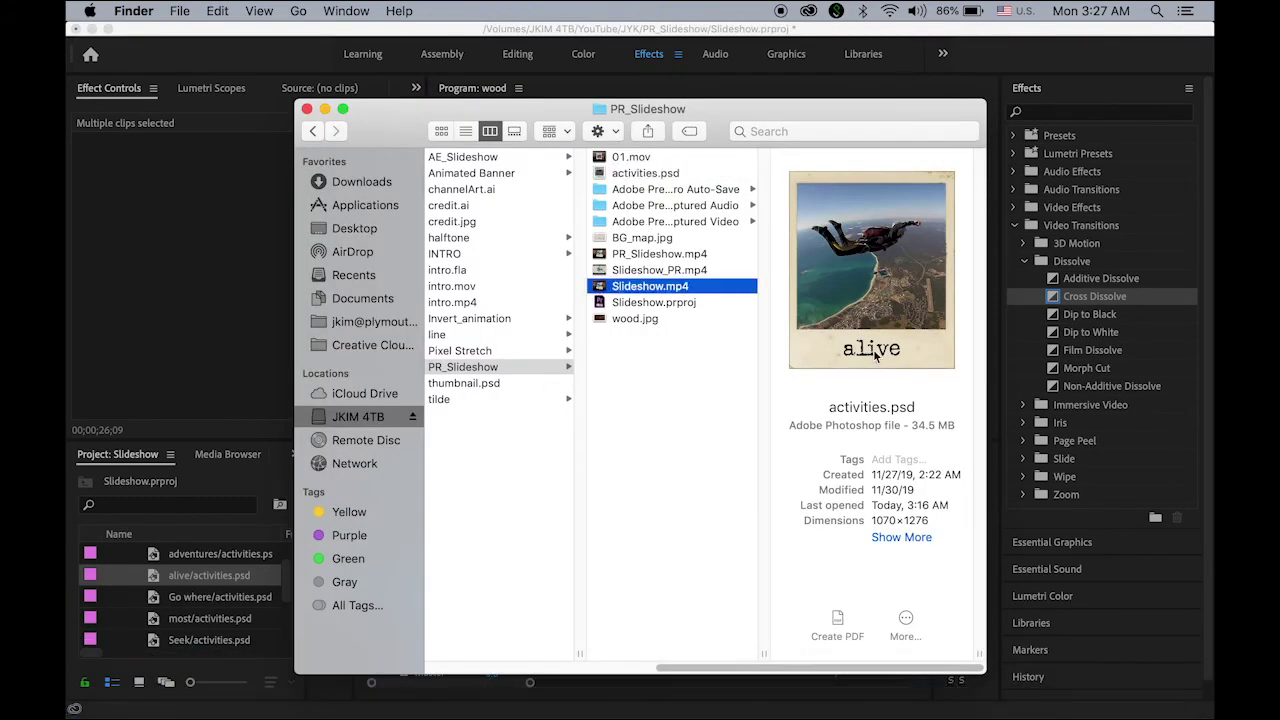
key(space)
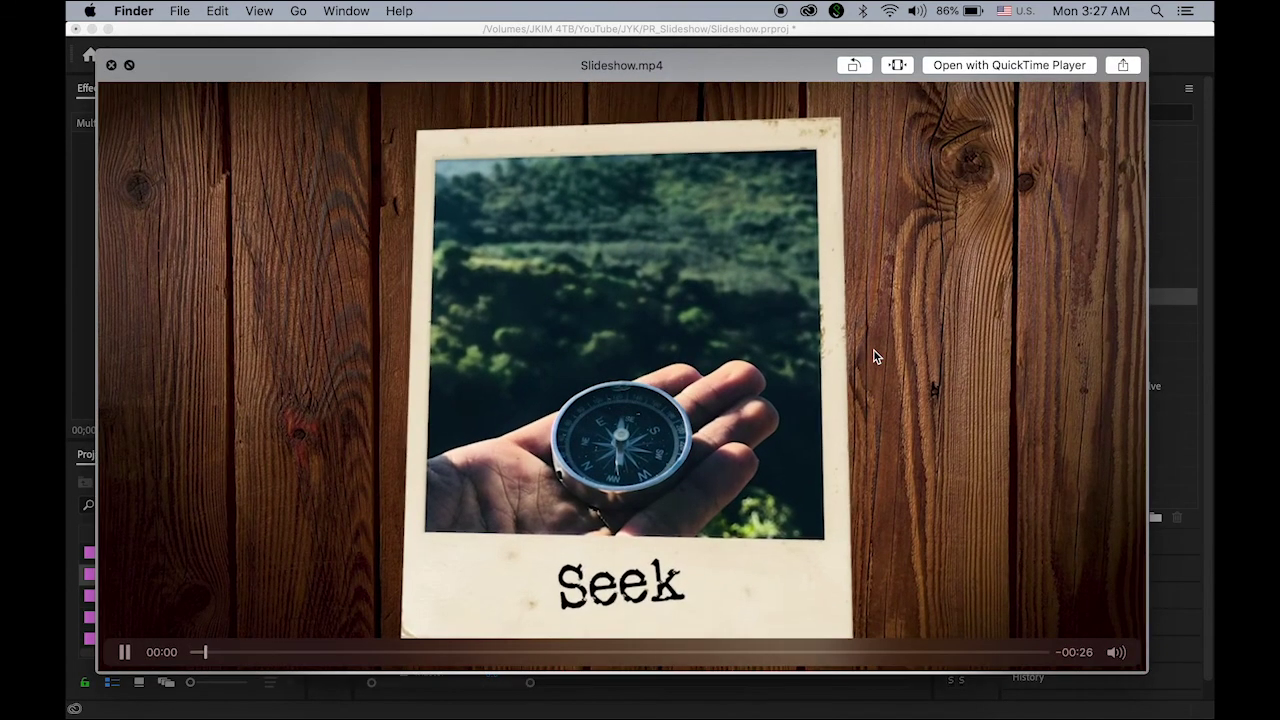